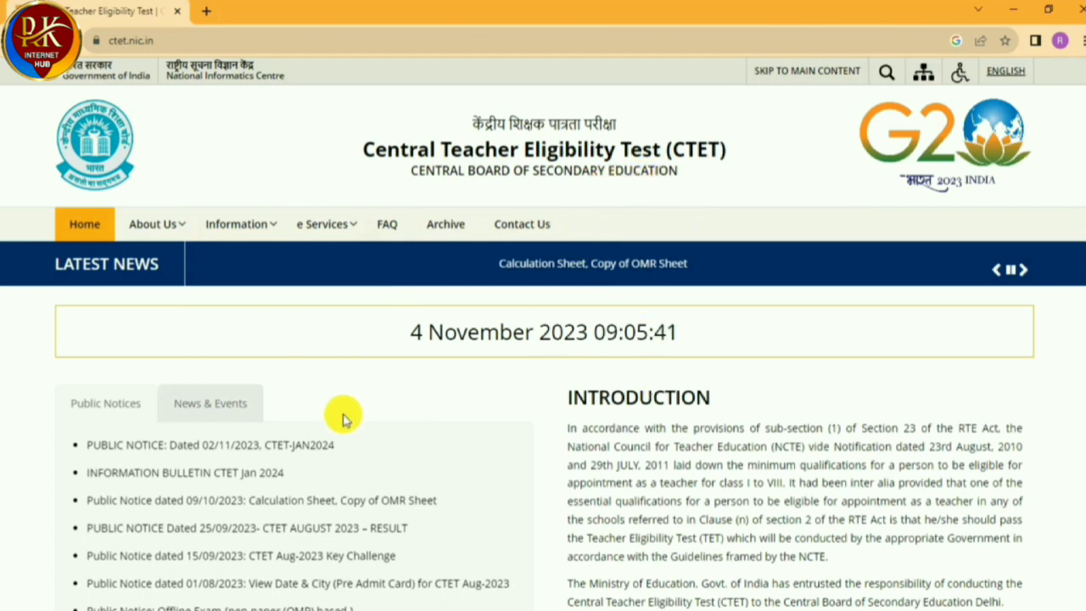
- Open the Apply for CTET-Jan2024 page from the Candidate Activity section of the home page
scroll(431, 413, down, 3)
scroll(431, 413, down, 2)
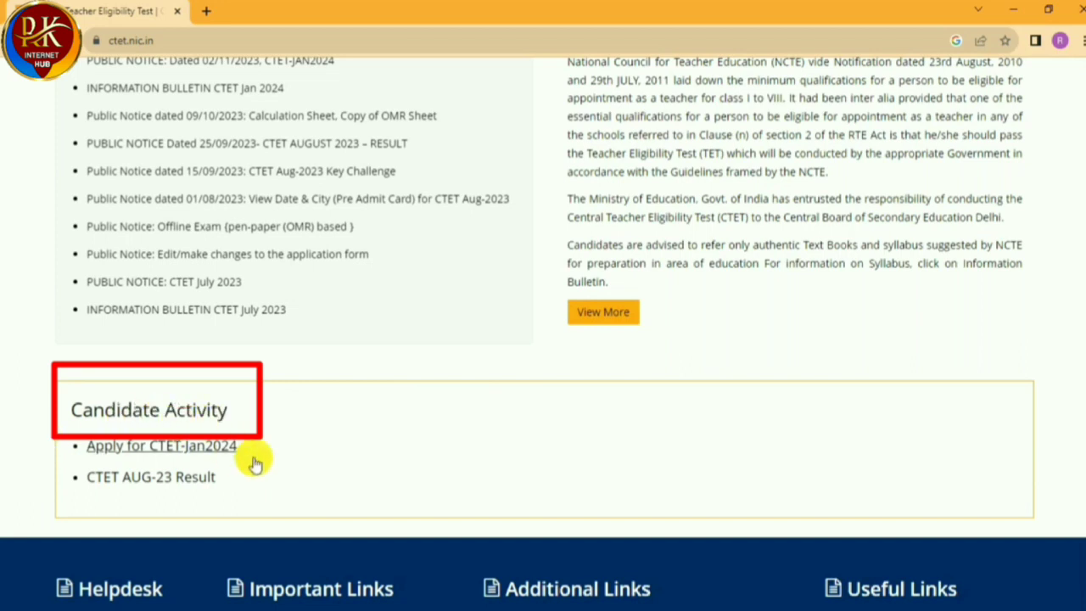
click(164, 454)
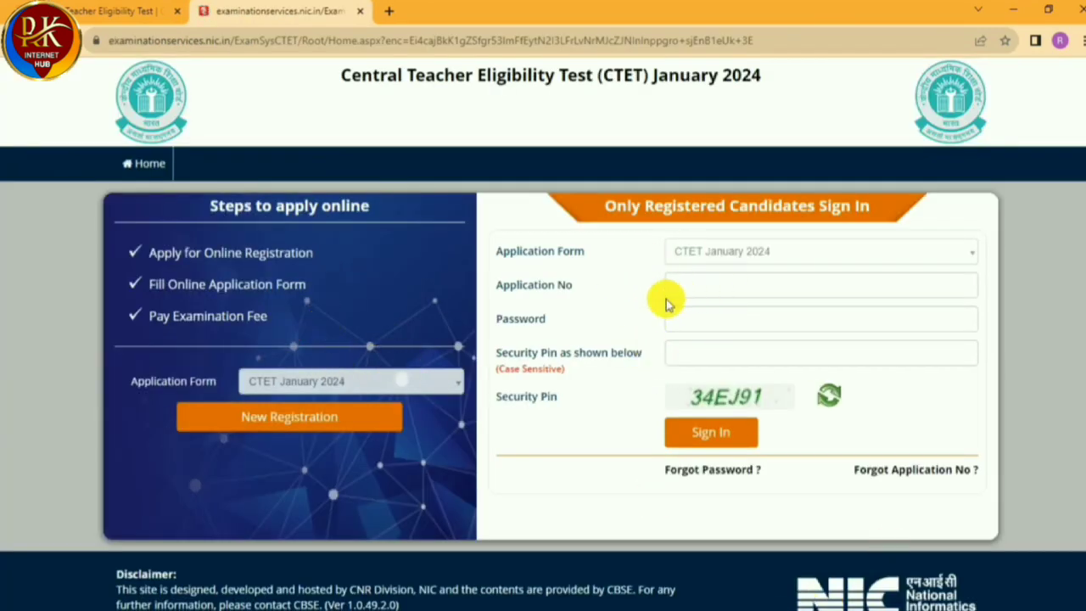
- Look over the registered candidates' sign-in fields and start a new registration for CTET January 2024
click(727, 287)
click(716, 328)
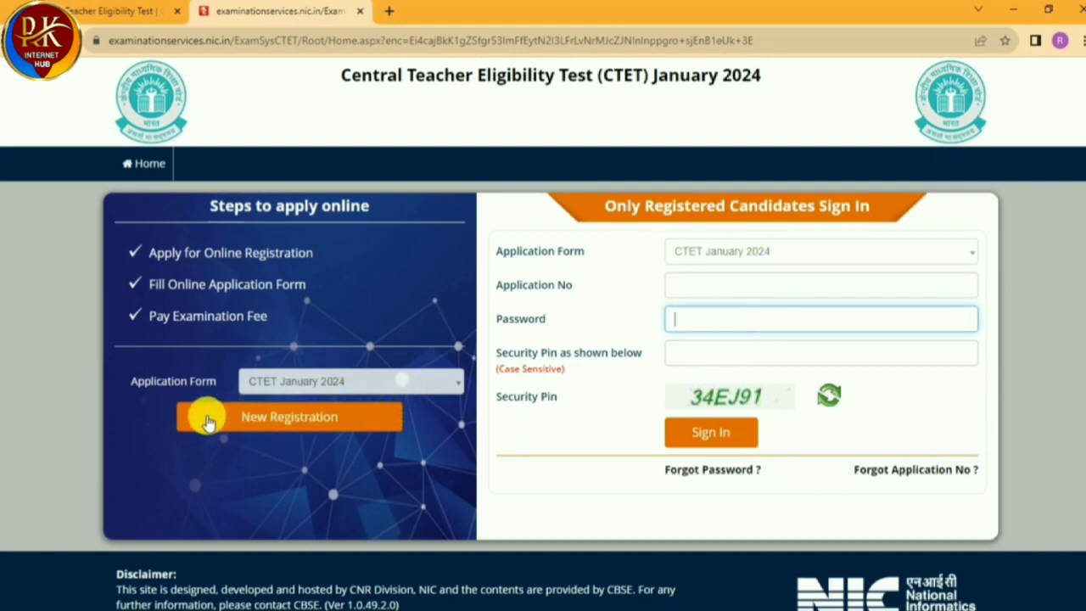
click(307, 419)
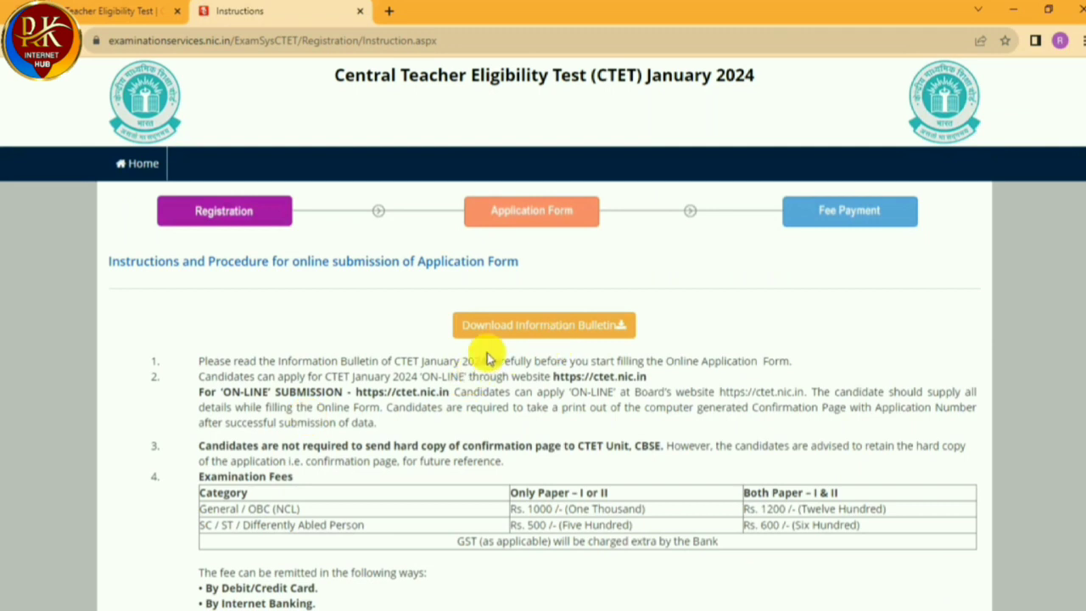
- Read the application instructions, accept the declaration about the Information Bulletin, and proceed to the application form
scroll(433, 382, down, 3)
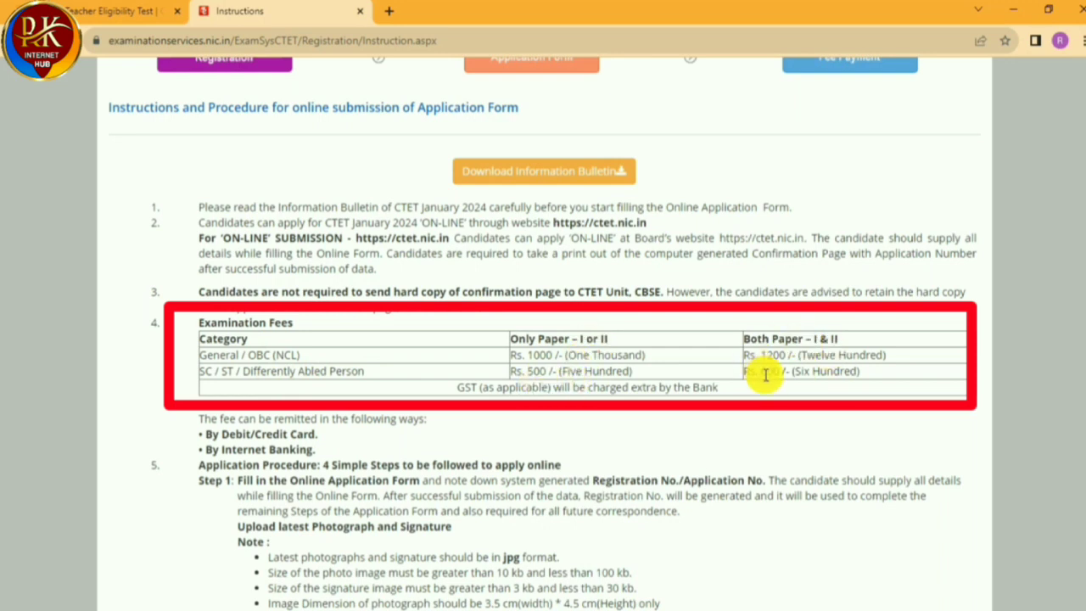
scroll(806, 392, down, 3)
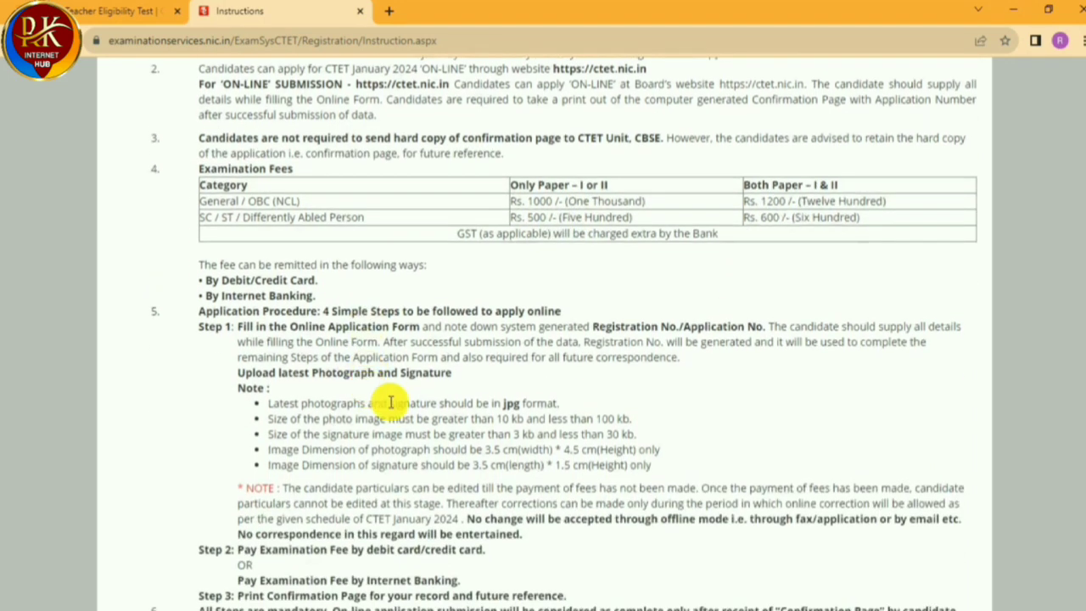
scroll(307, 337, down, 2)
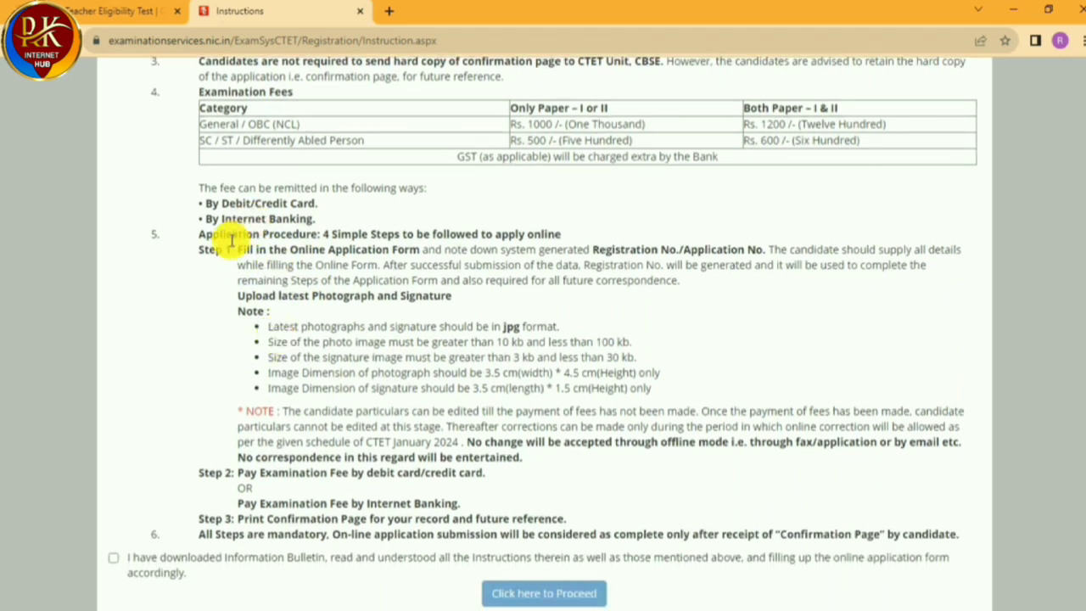
scroll(339, 297, down, 1)
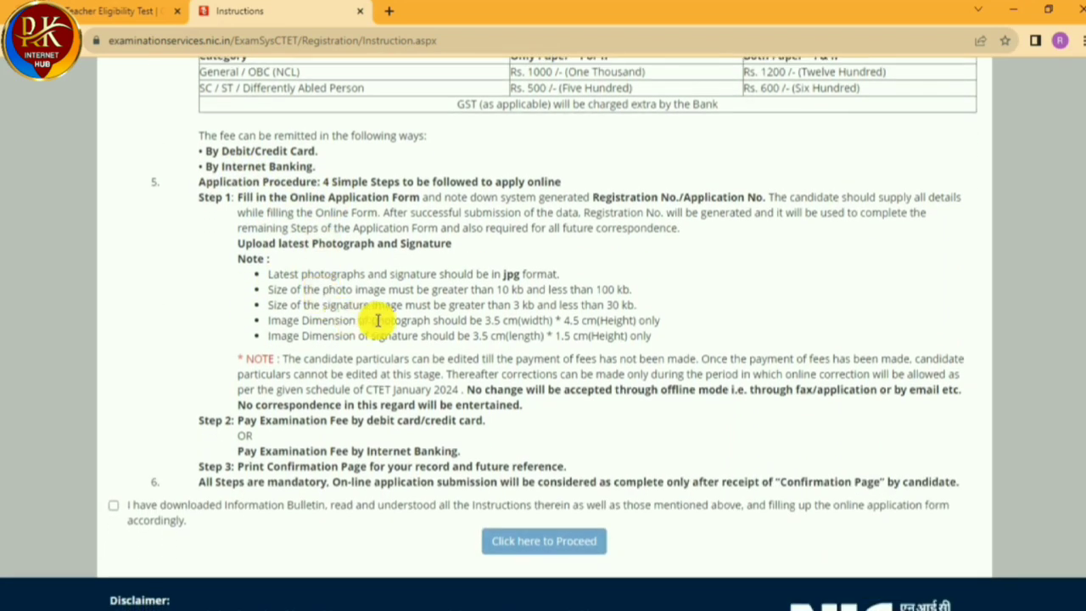
click(113, 507)
click(530, 547)
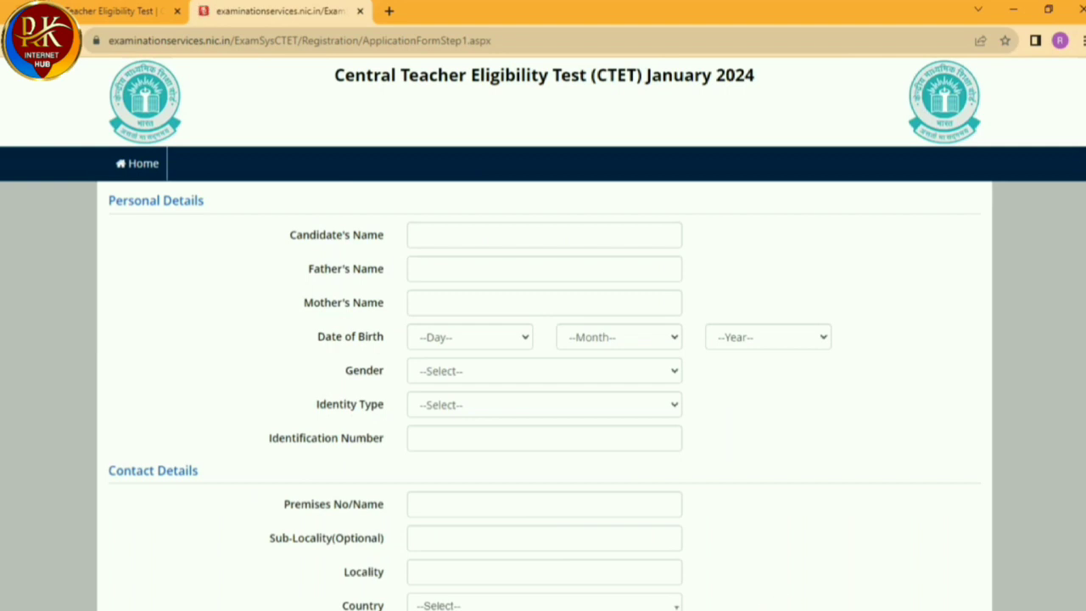
- Enter the candidate's name in the personal details and go through the father's and mother's name fields
click(467, 245)
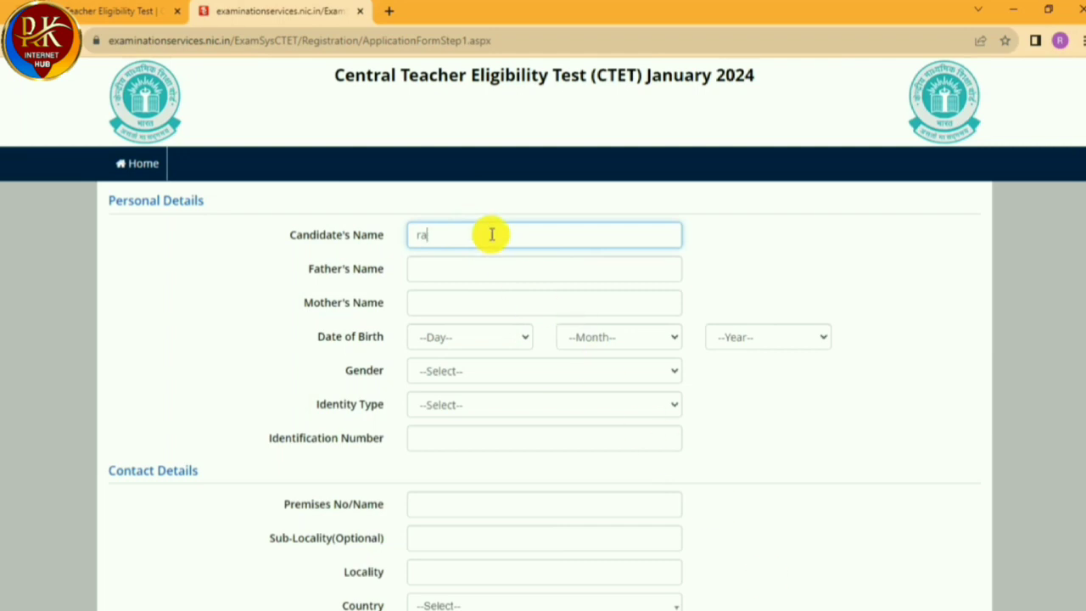
click(464, 279)
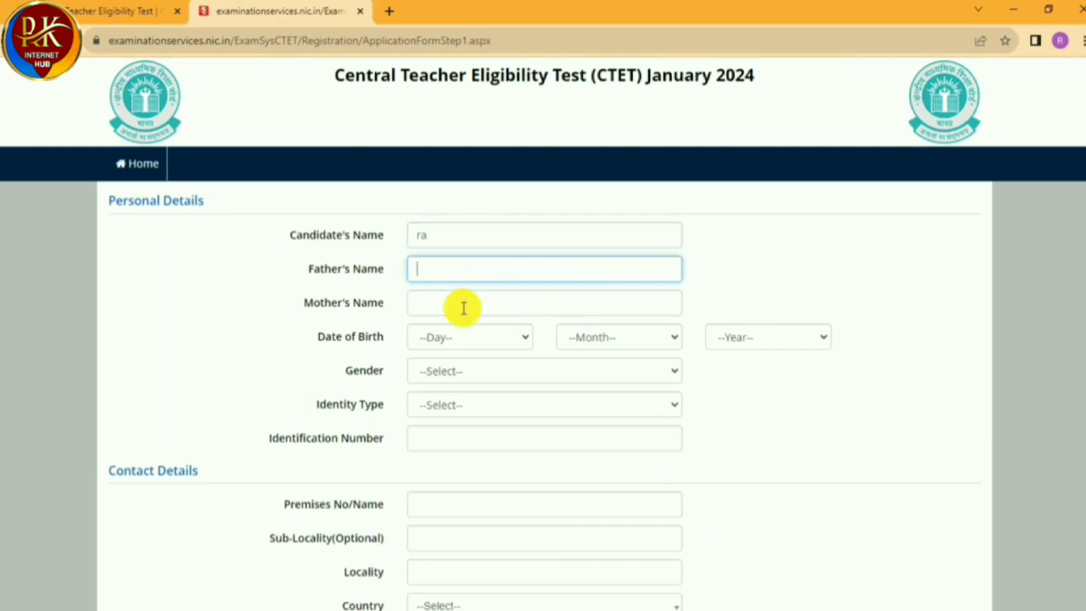
click(464, 308)
- Choose the day, month and year of the candidate's date of birth
scroll(461, 310, down, 1)
click(440, 260)
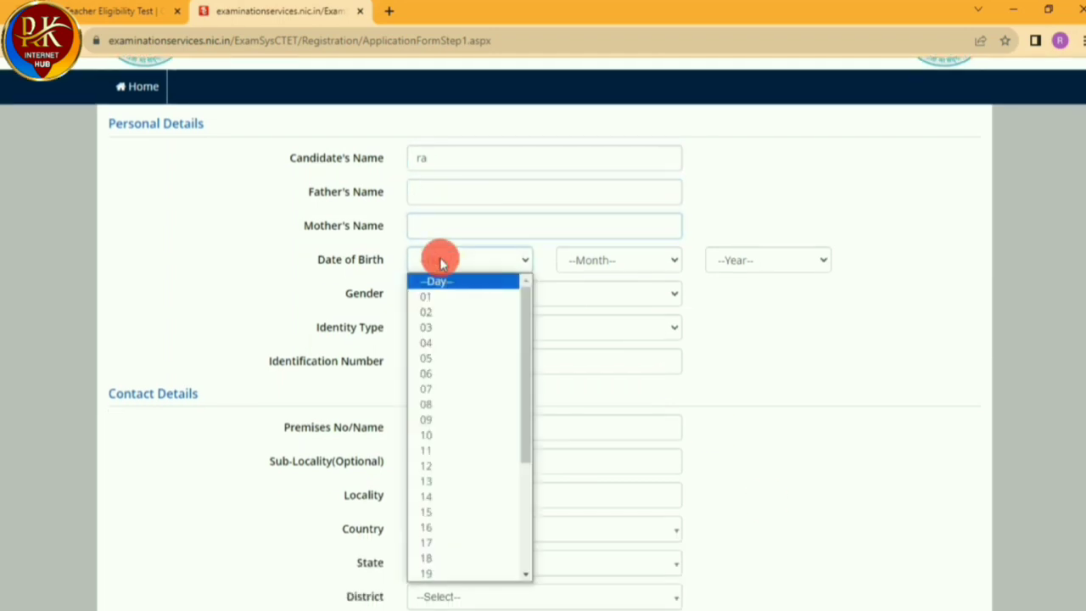
scroll(432, 509, down, 4)
click(438, 467)
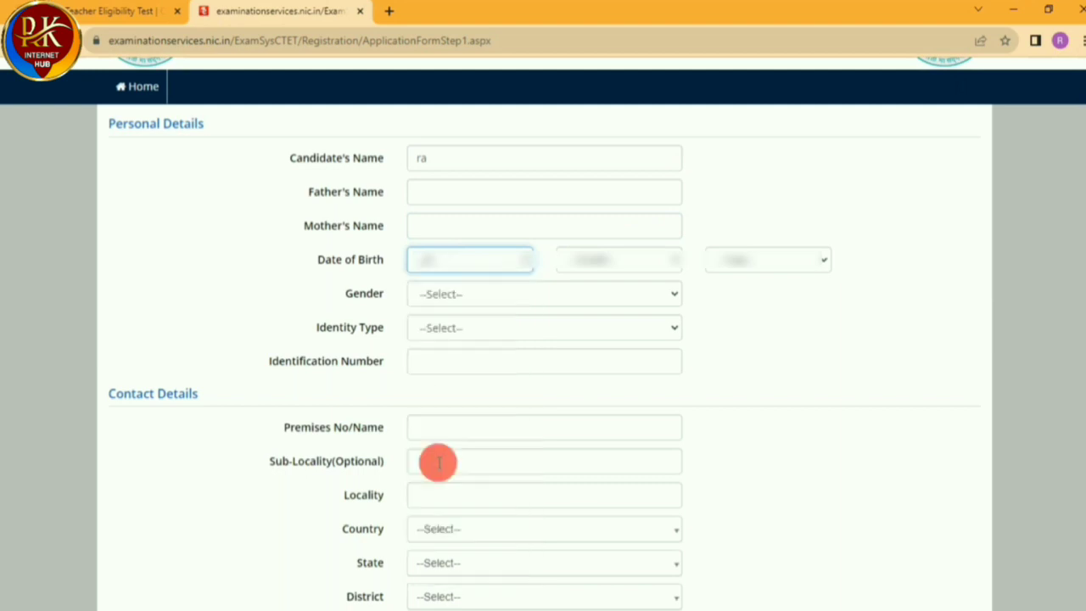
click(657, 254)
click(628, 466)
click(787, 254)
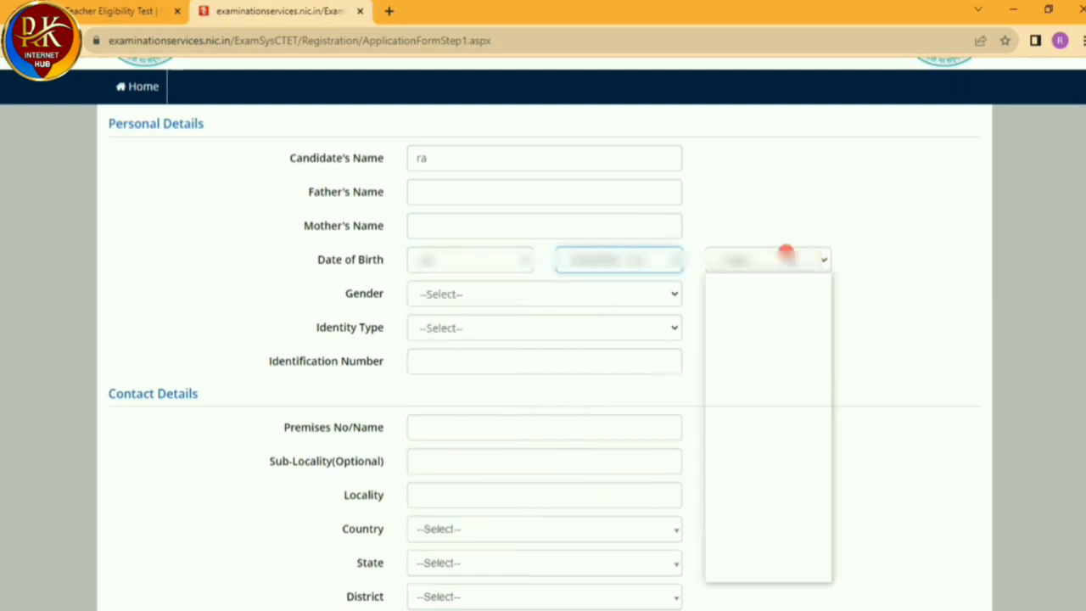
click(733, 477)
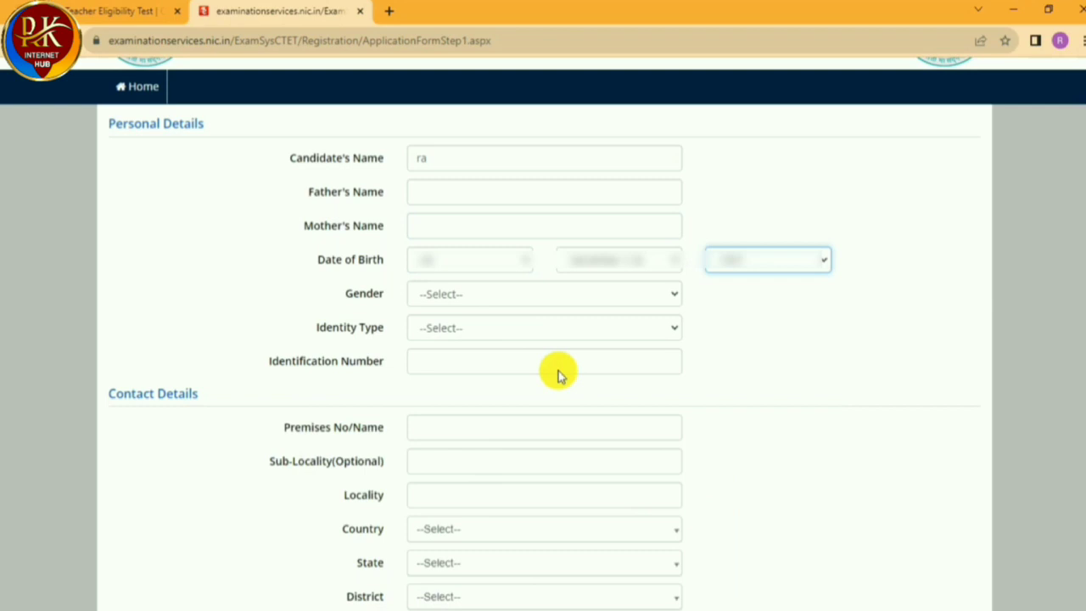
- Set the gender to Male and the identity type to Any Other Valid Govt Identity with photograph
click(475, 294)
click(469, 330)
click(471, 334)
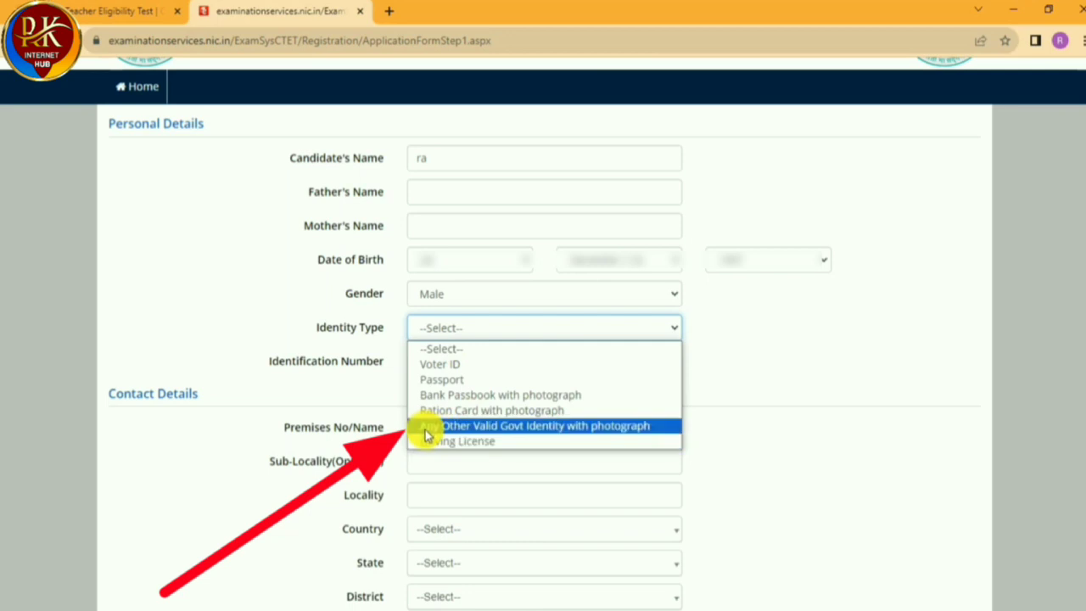
click(598, 429)
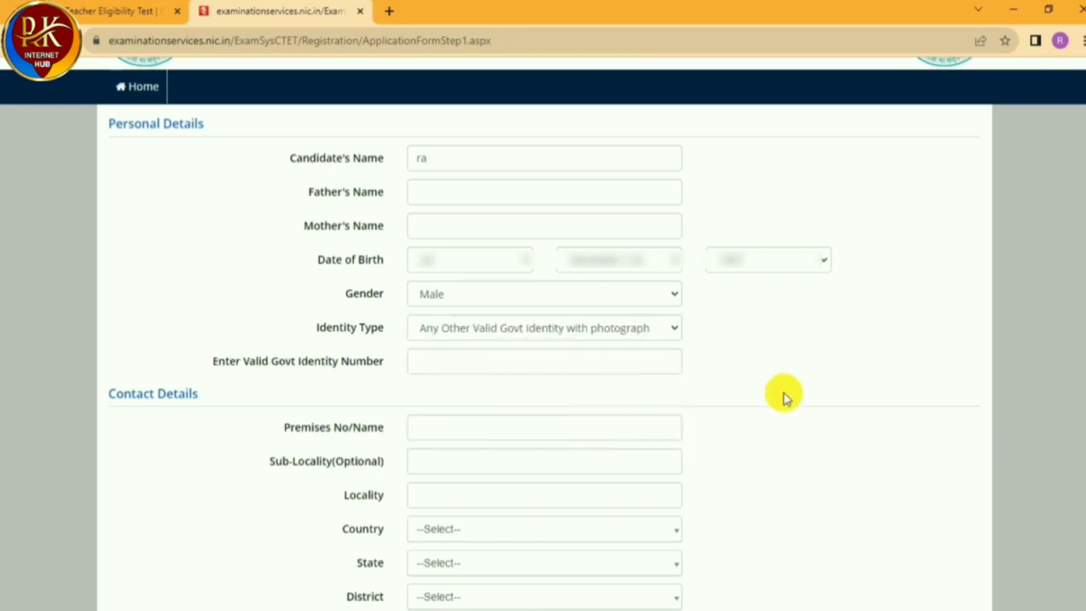
- Go through the government identity number field and the premises, sub-locality and locality fields of the contact details
click(546, 365)
scroll(586, 331, down, 2)
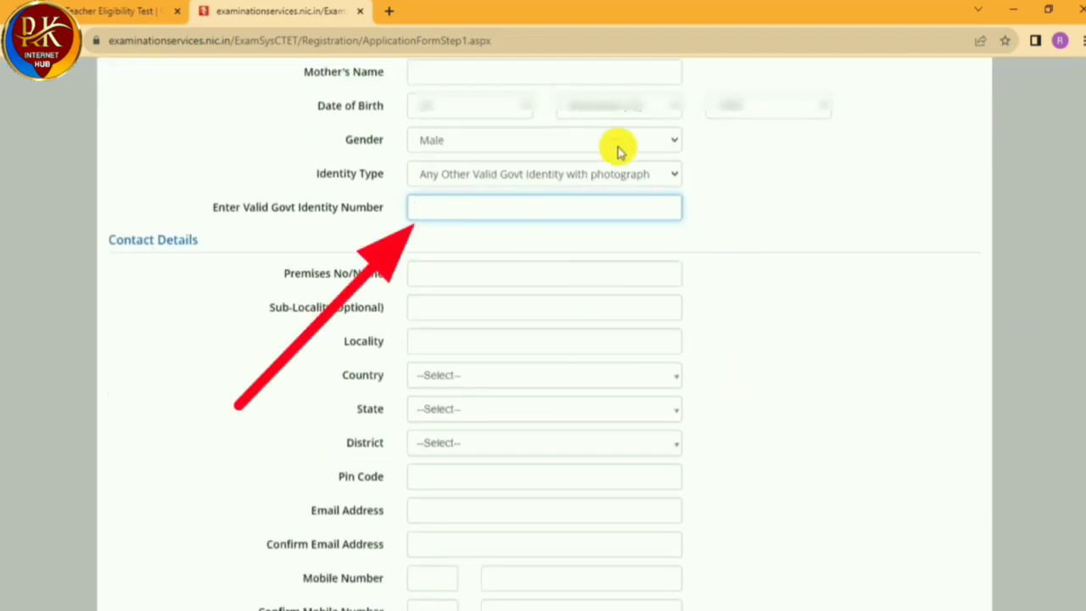
click(456, 283)
scroll(475, 255, down, 1)
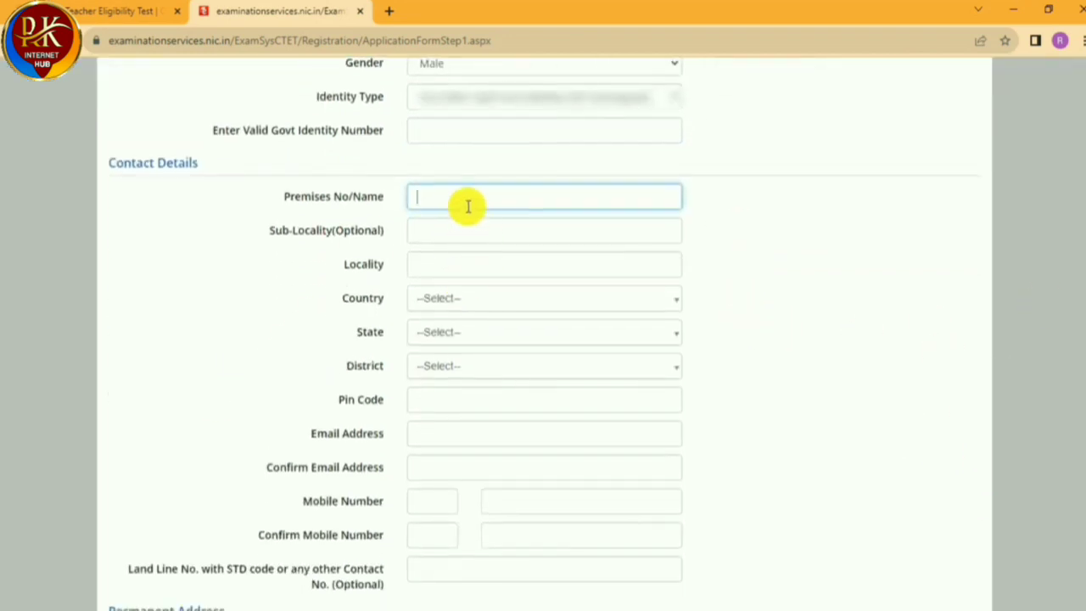
click(459, 232)
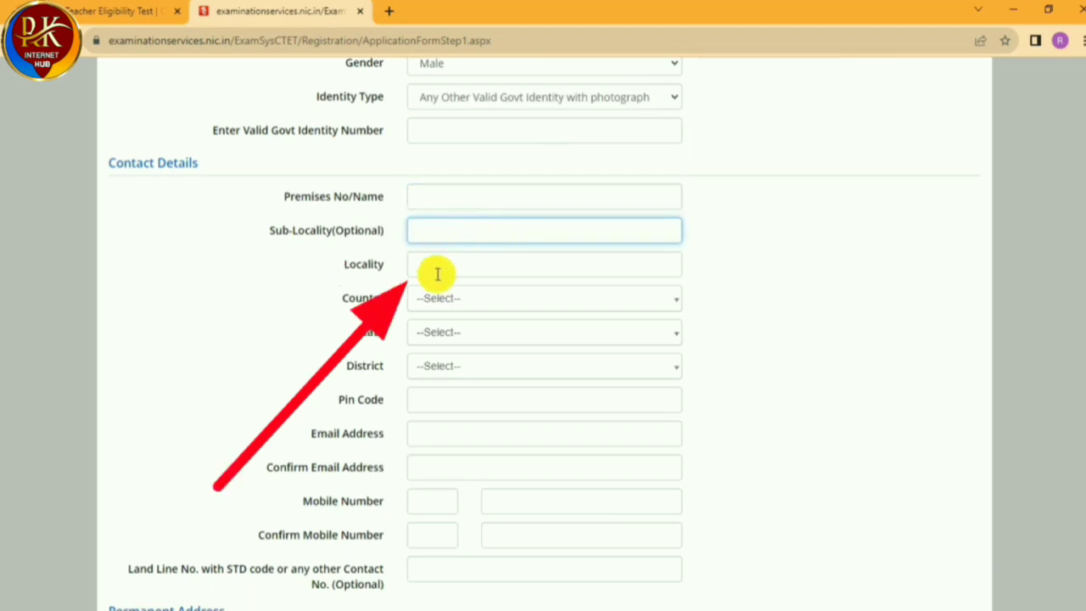
click(444, 267)
scroll(459, 271, down, 1)
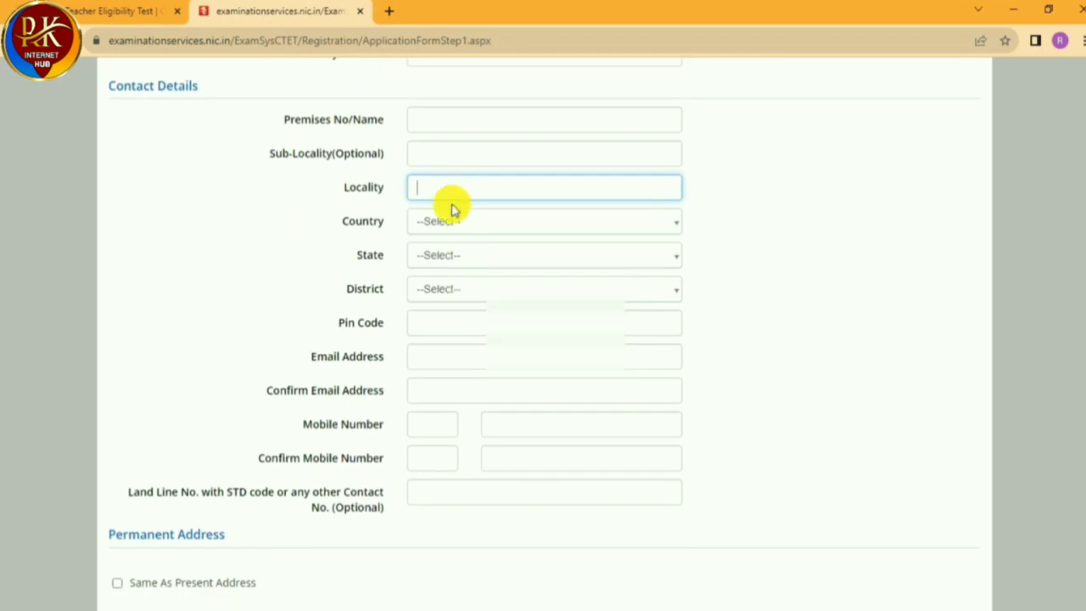
- Set the contact address country to India and the state to BIHAR, and choose the candidate's district
click(462, 225)
click(430, 294)
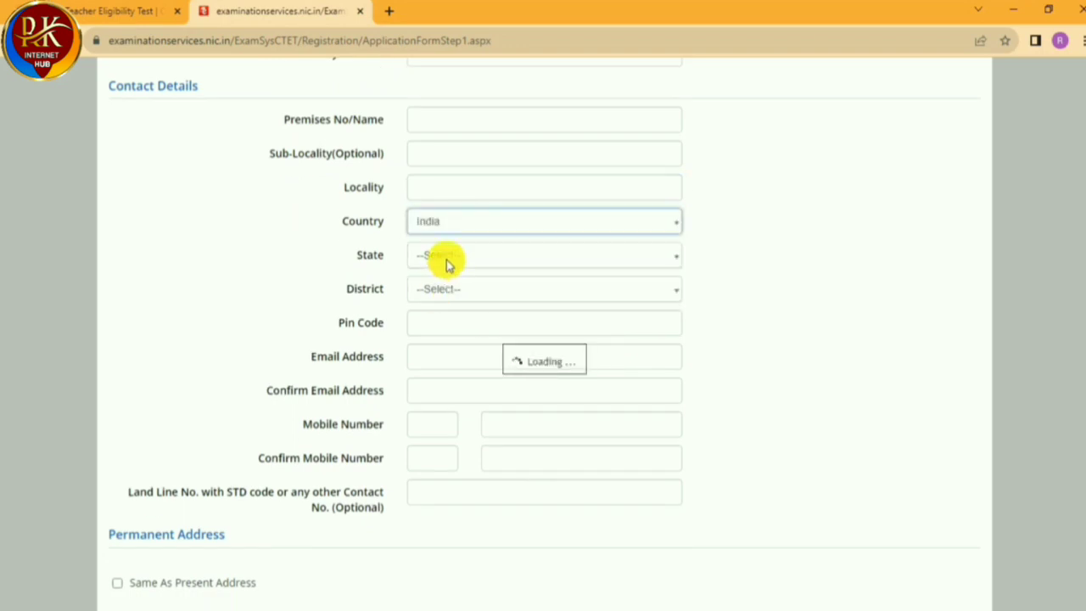
click(475, 253)
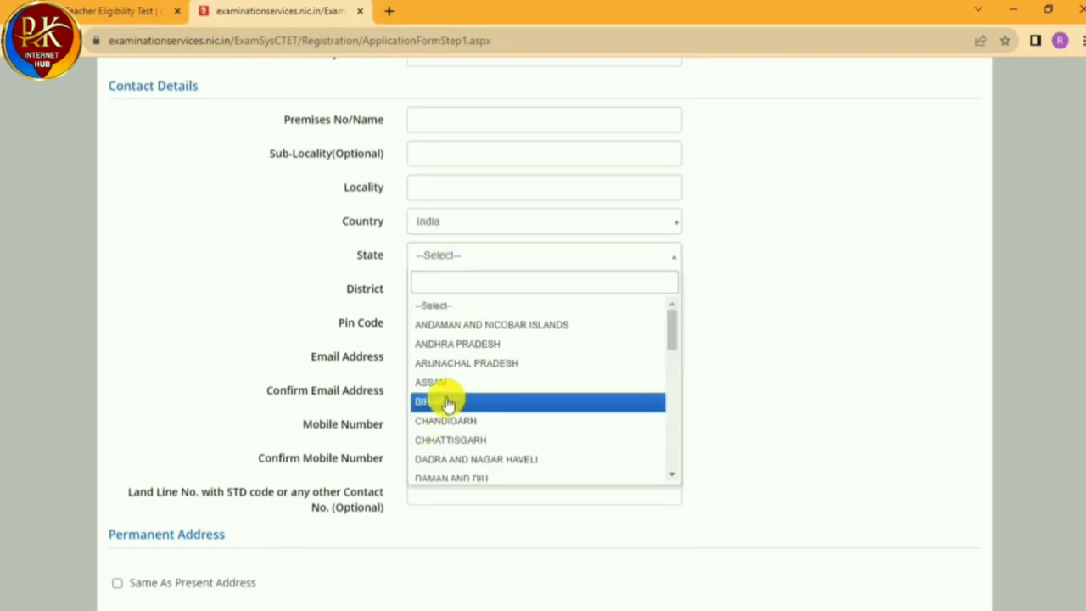
click(446, 406)
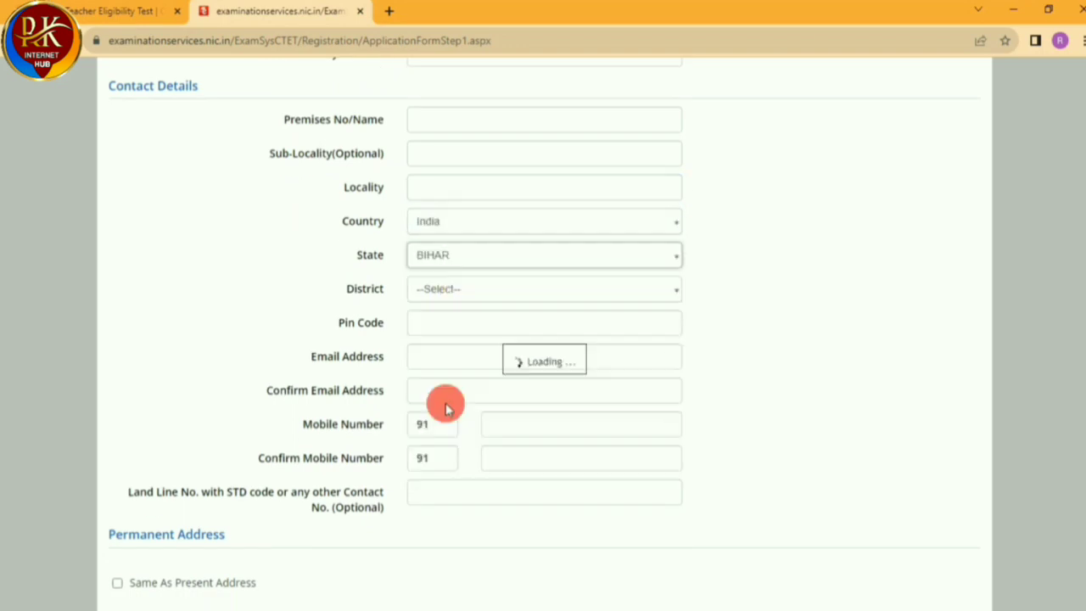
click(489, 297)
scroll(479, 450, down, 5)
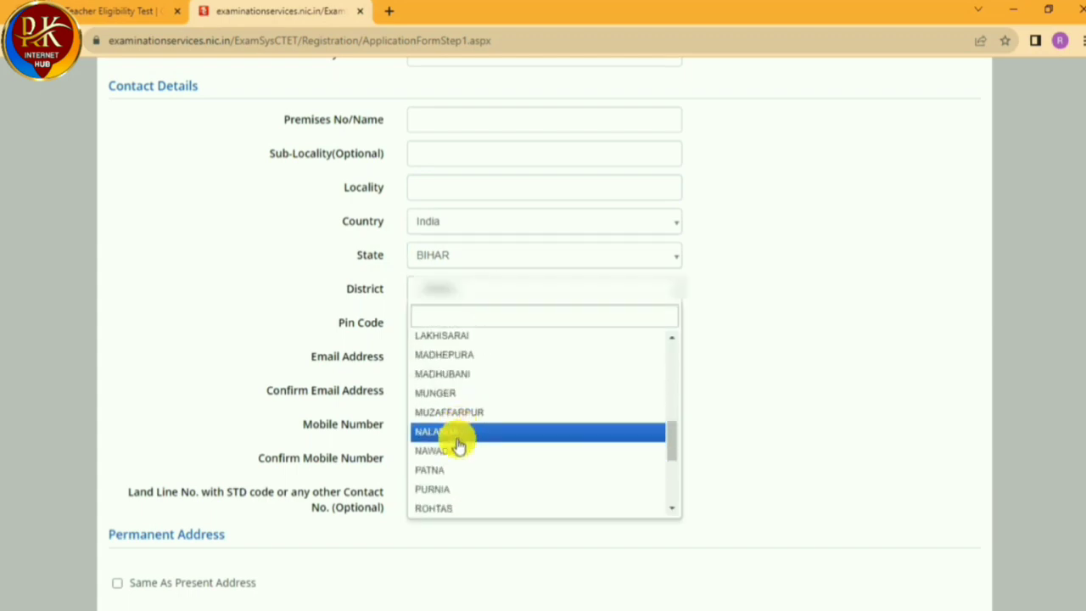
scroll(472, 381, down, 3)
scroll(467, 433, up, 4)
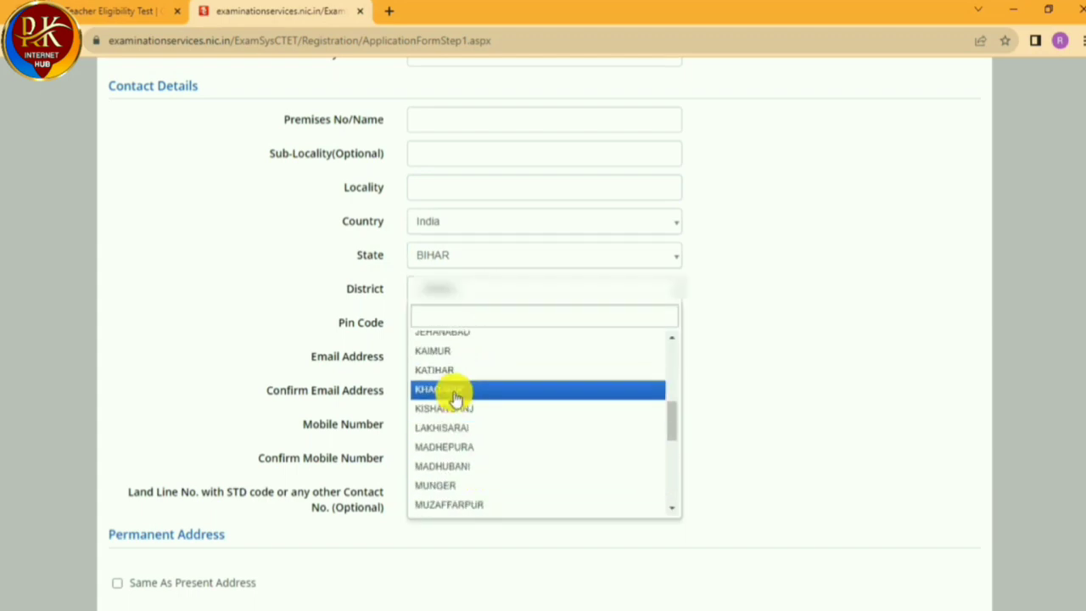
scroll(454, 386, up, 3)
click(465, 421)
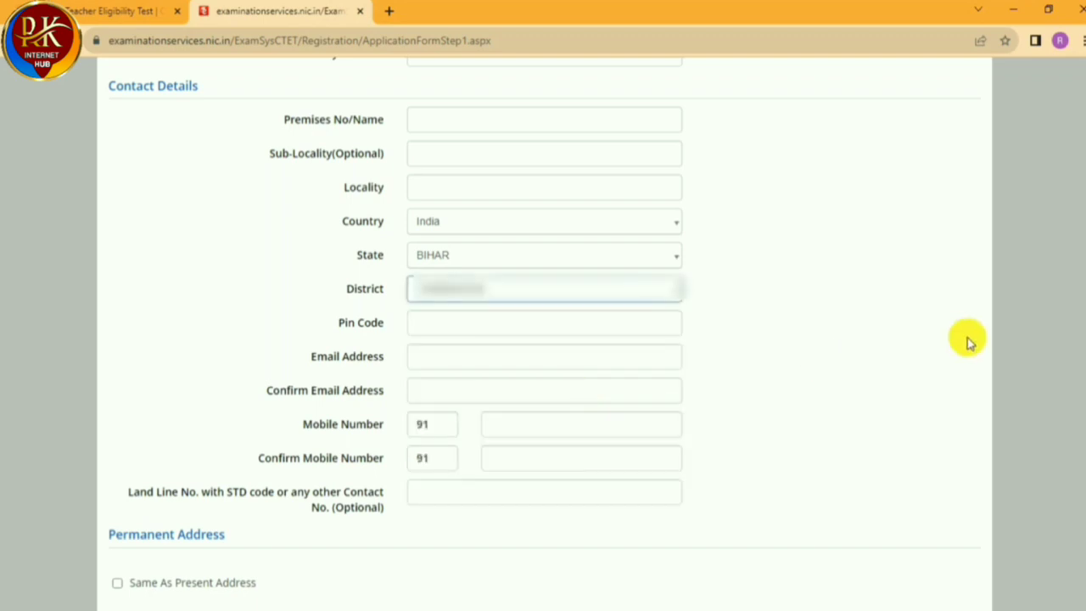
- Go through the pin code, email address and mobile number fields, including their confirmation fields
click(586, 324)
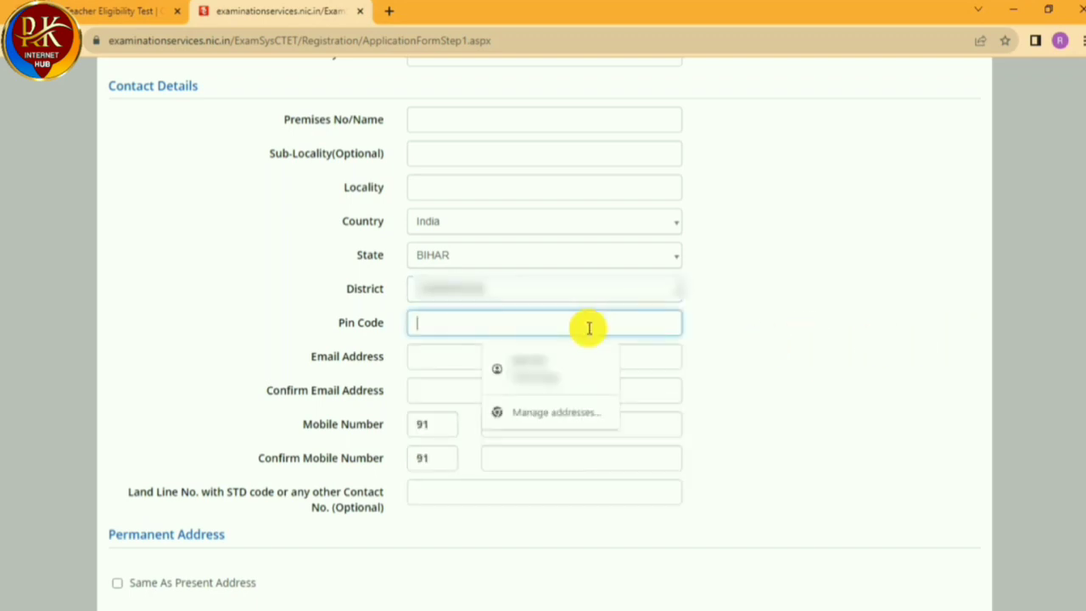
click(746, 331)
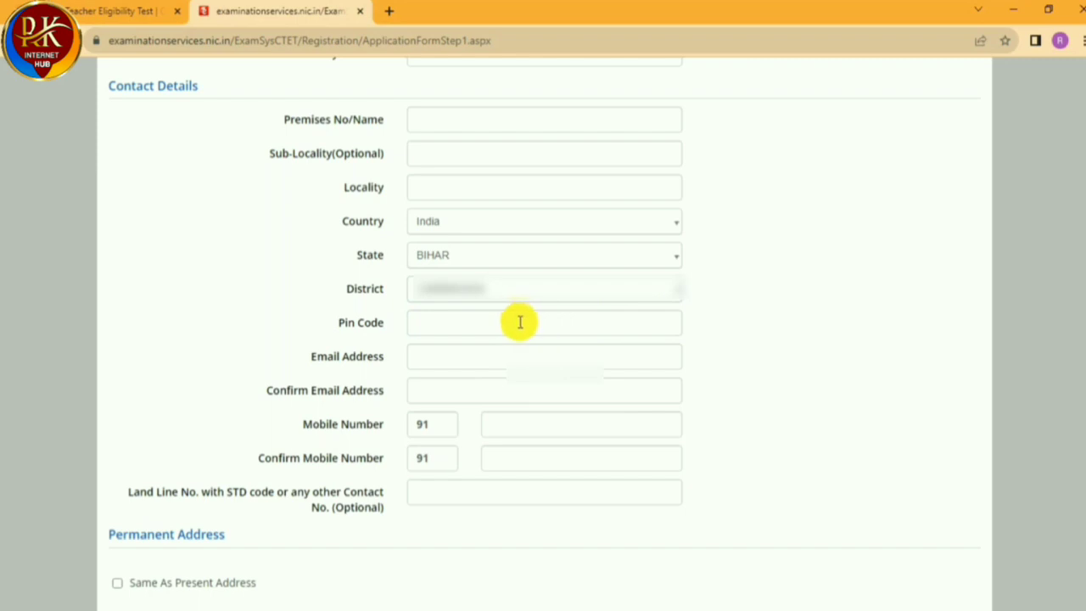
click(507, 365)
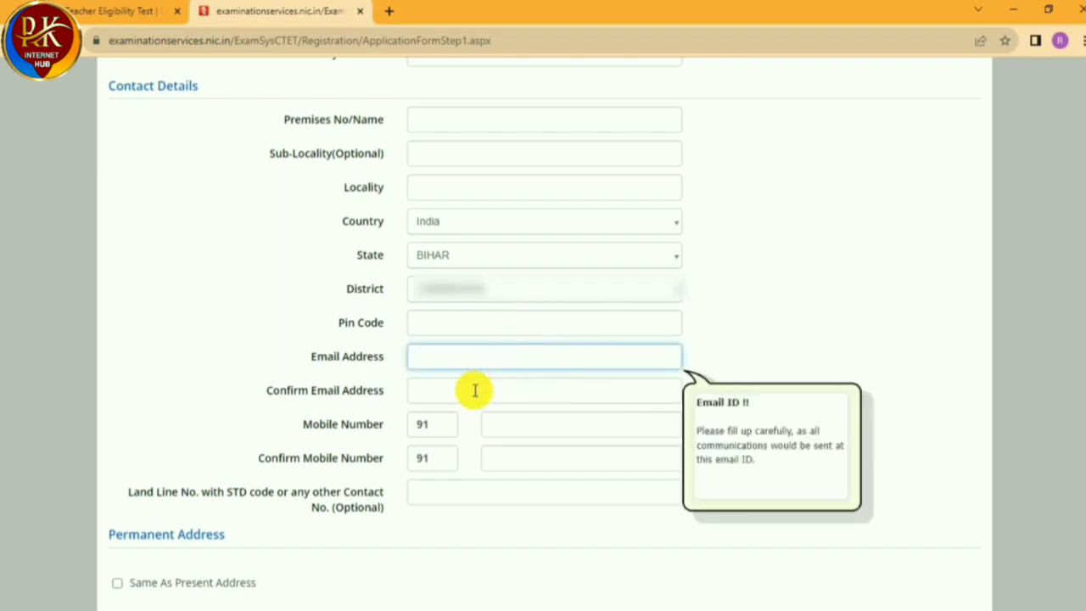
click(476, 390)
scroll(501, 365, down, 1)
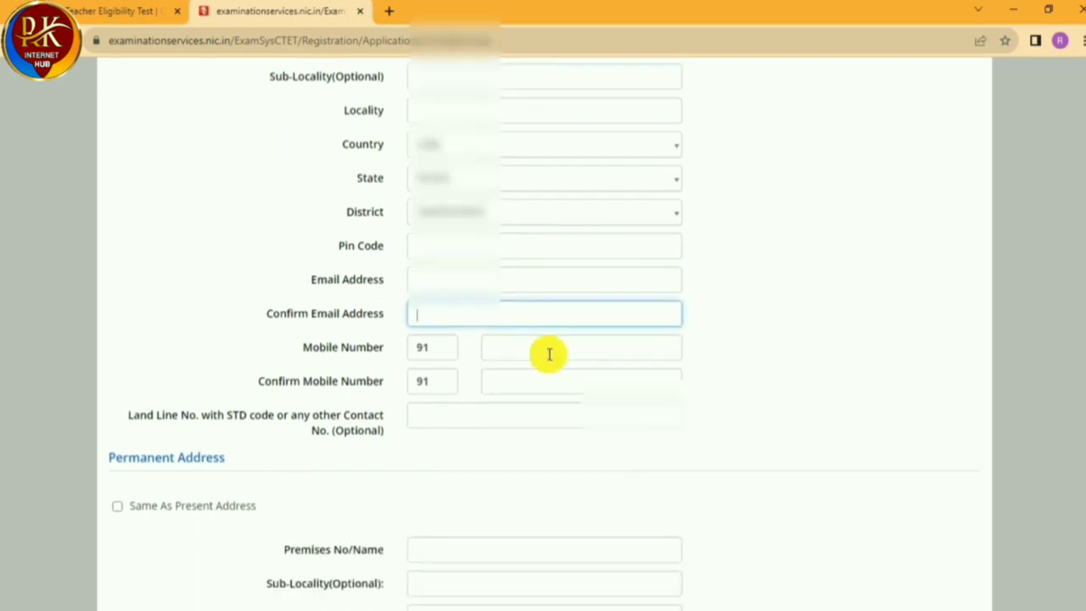
click(552, 347)
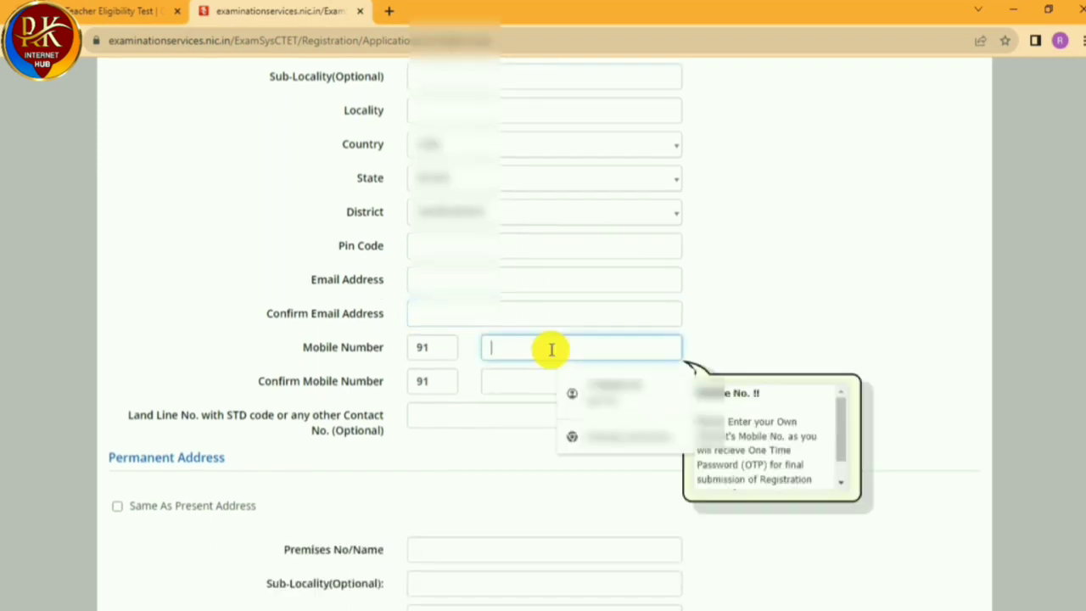
click(513, 381)
- Review the Contact Details section and the Same As Present Address option of the permanent address
scroll(526, 366, up, 4)
scroll(492, 353, down, 2)
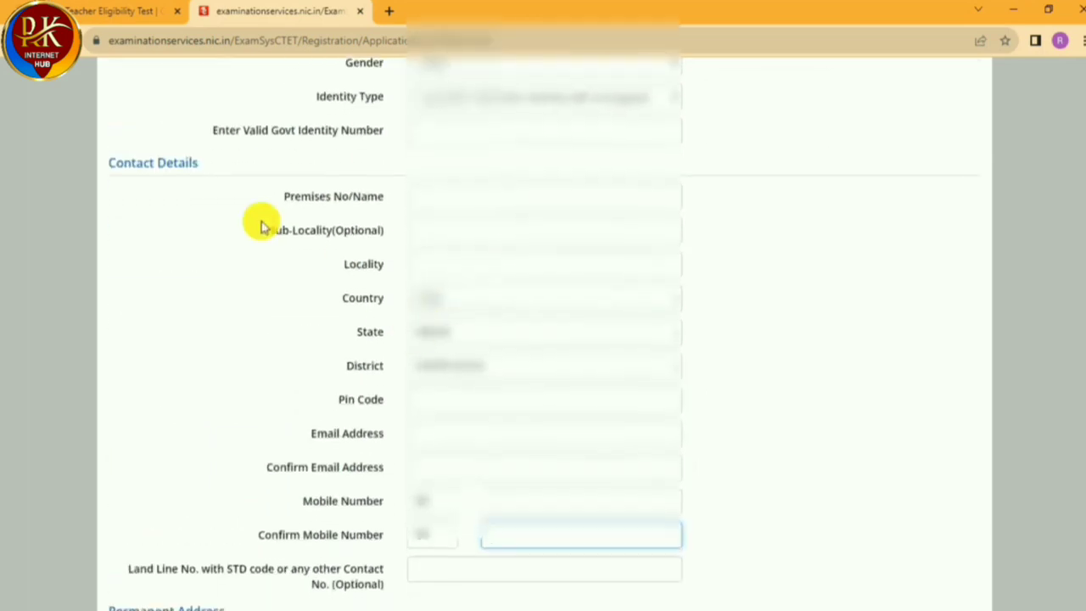
drag(195, 164, 101, 156)
click(307, 370)
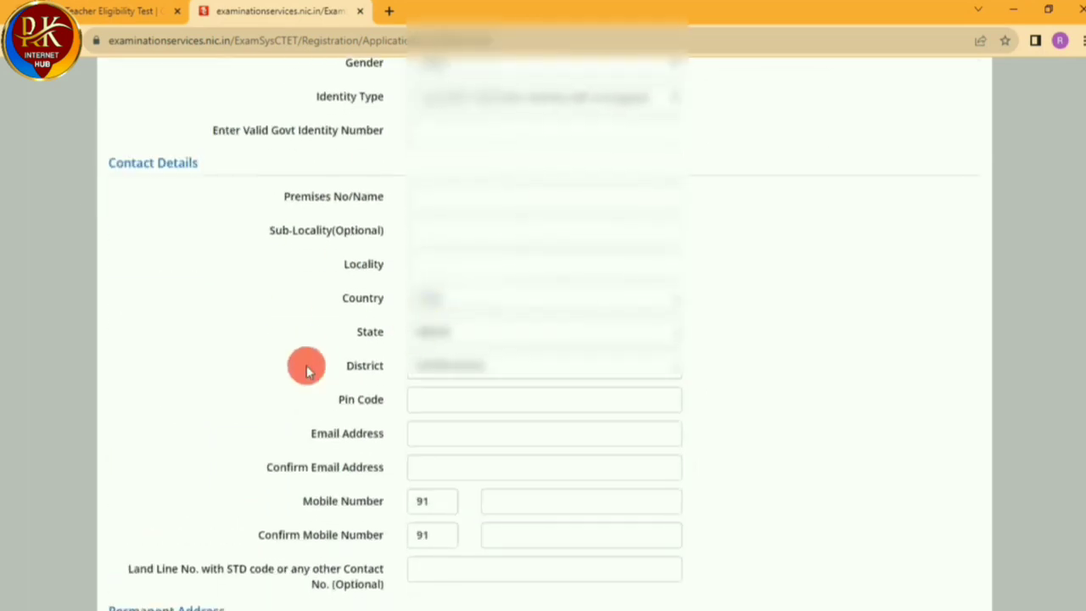
scroll(215, 382, down, 2)
scroll(161, 450, down, 1)
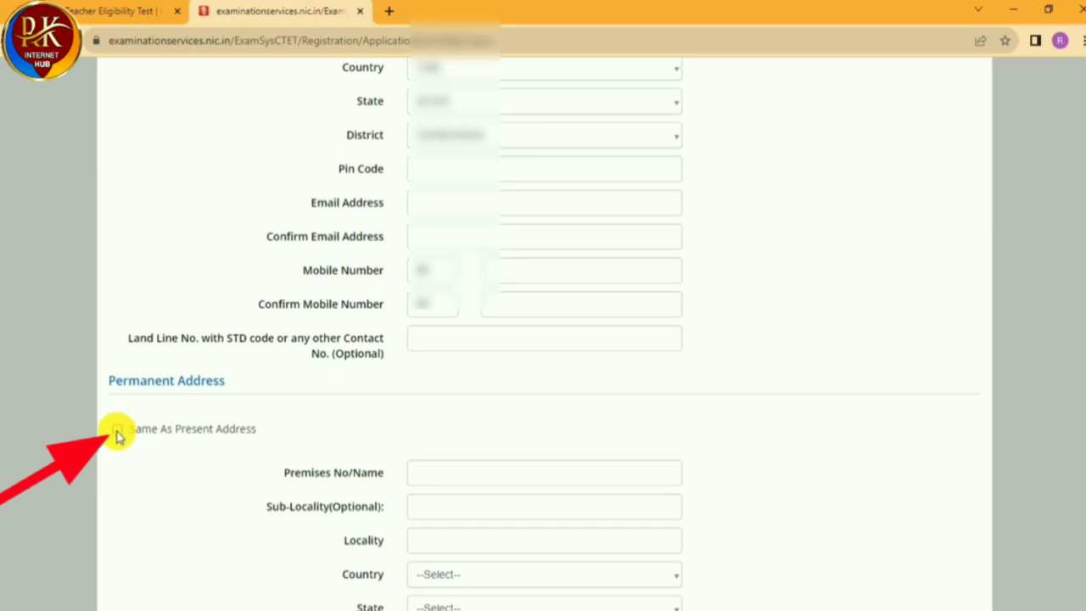
- Go through the premises, sub-locality and locality fields of the permanent address
scroll(230, 396, down, 1)
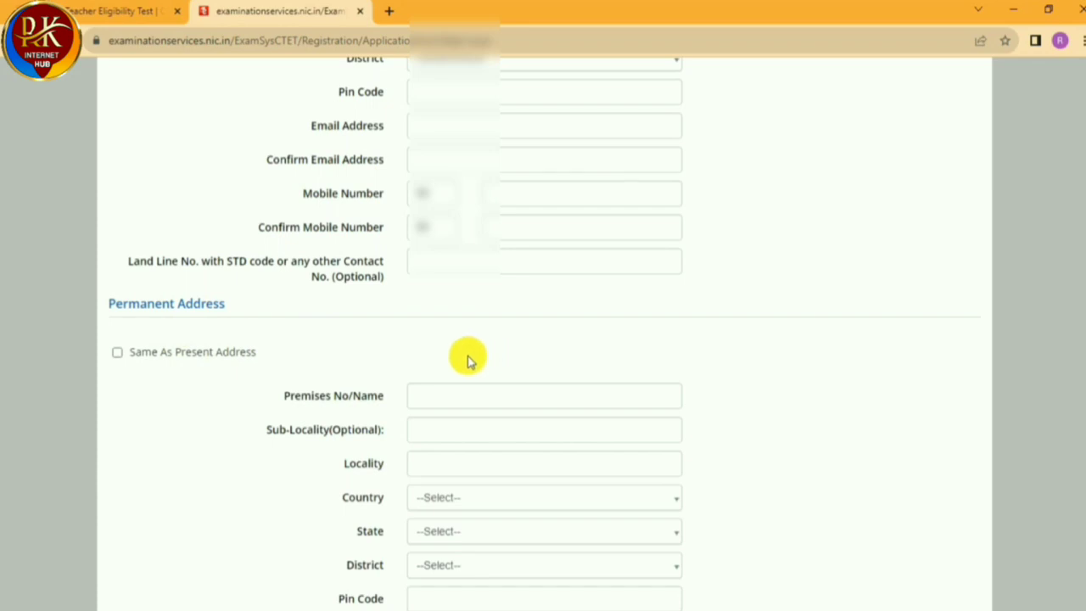
click(511, 395)
scroll(510, 373, down, 2)
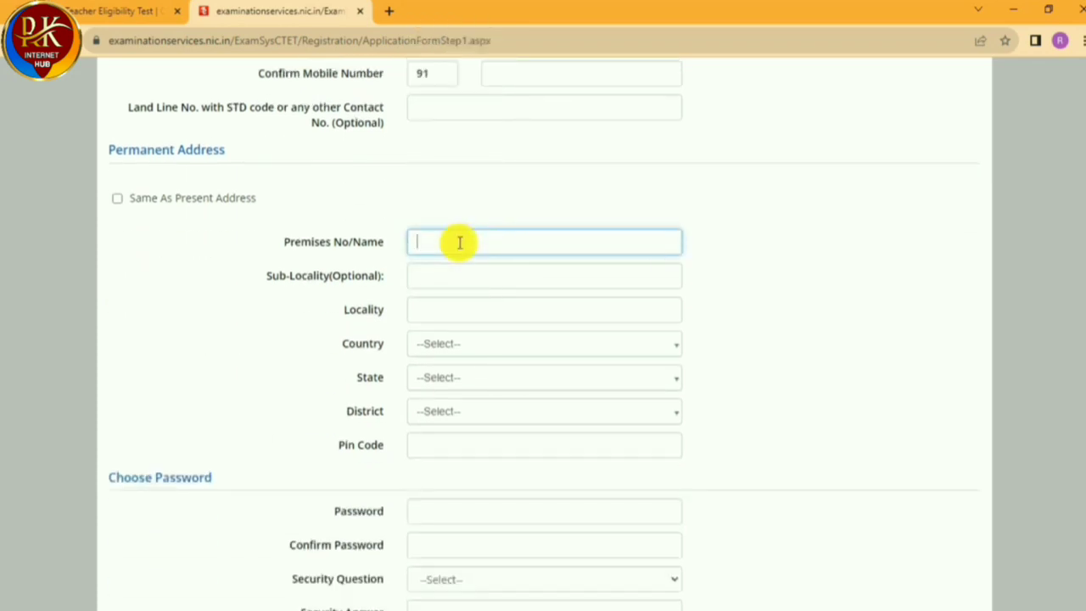
click(460, 283)
click(472, 245)
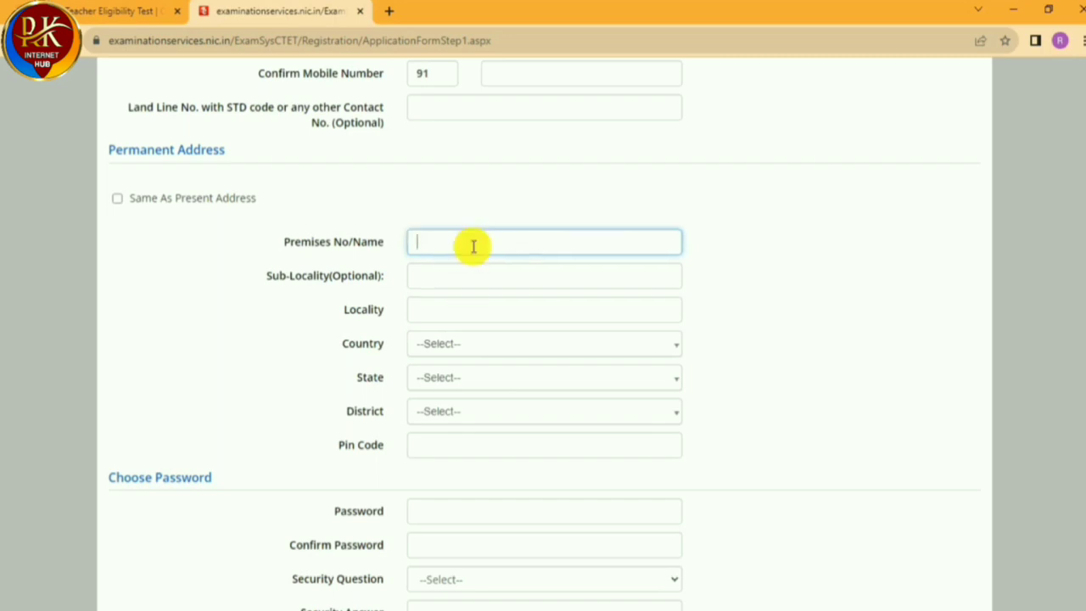
click(432, 307)
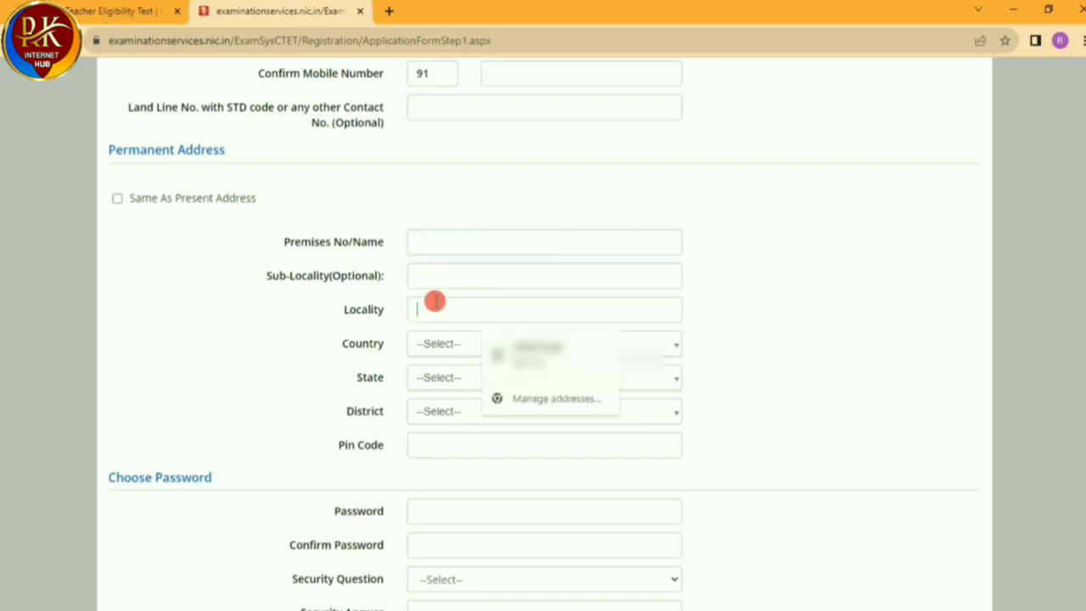
click(937, 312)
scroll(506, 325, down, 1)
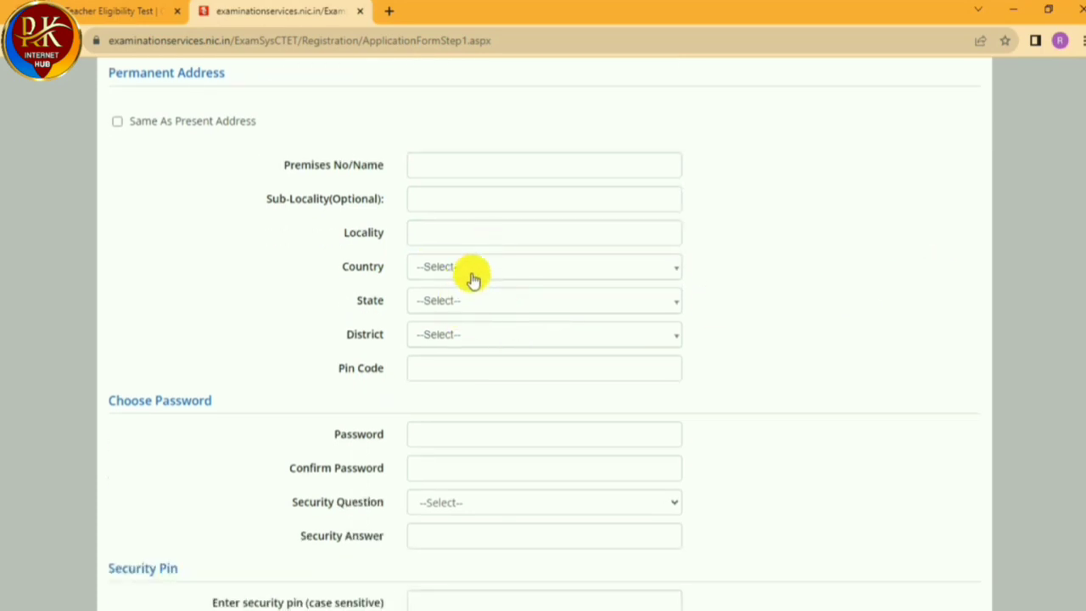
- Set the permanent address country to India and the state to BIHAR, choose the candidate's district, and go to the pin code field
click(470, 270)
click(439, 337)
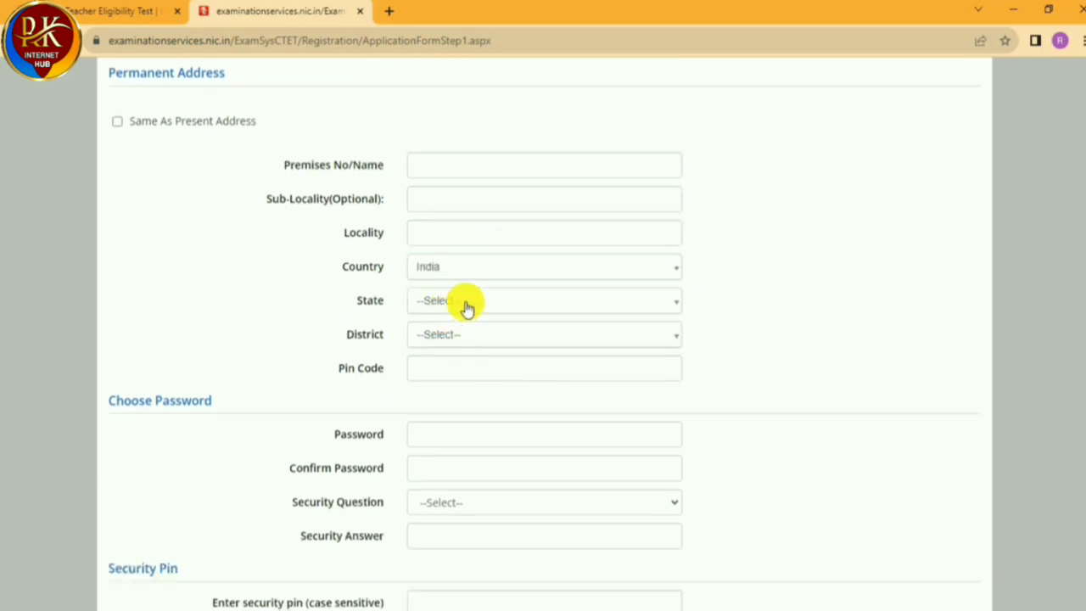
click(466, 307)
click(449, 445)
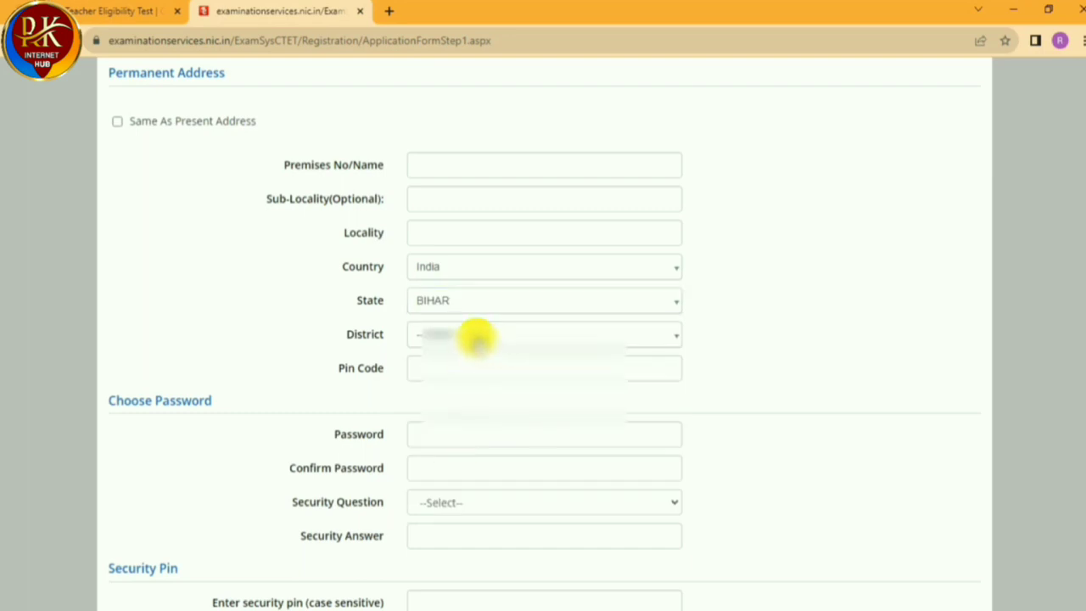
click(477, 337)
scroll(471, 505, down, 3)
scroll(462, 450, up, 2)
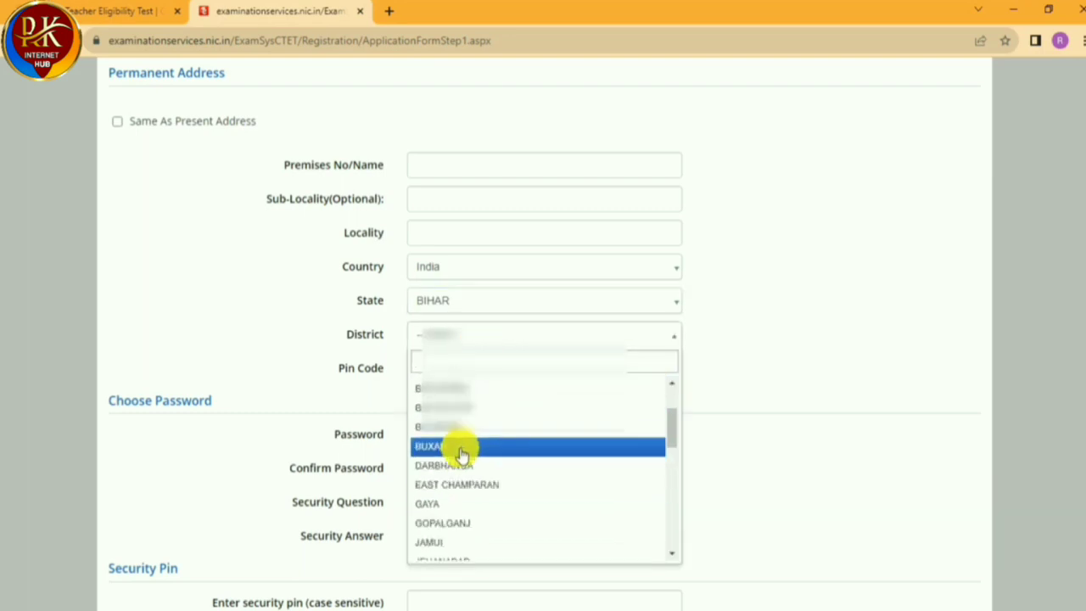
click(478, 466)
click(479, 369)
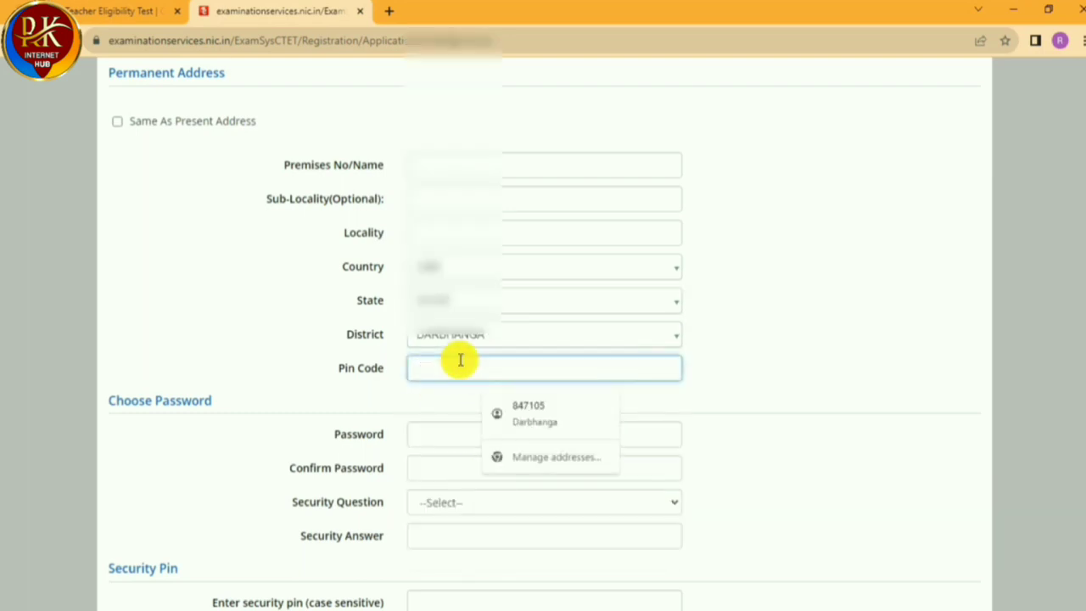
- Examine the password rules and the confirm password requirement in the Choose Password section
scroll(455, 359, down, 1)
scroll(462, 357, down, 1)
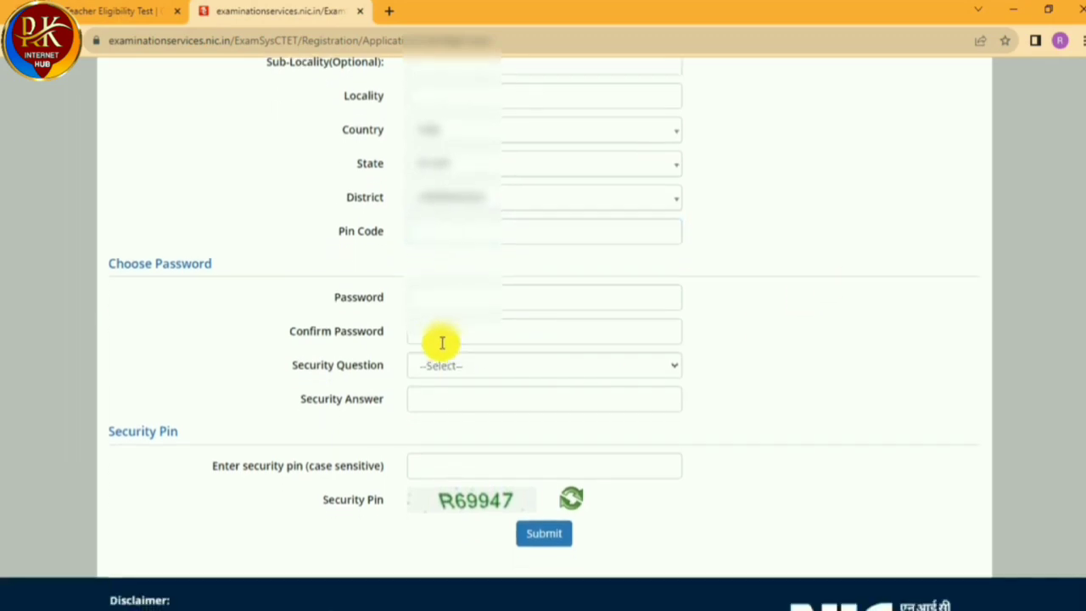
click(461, 304)
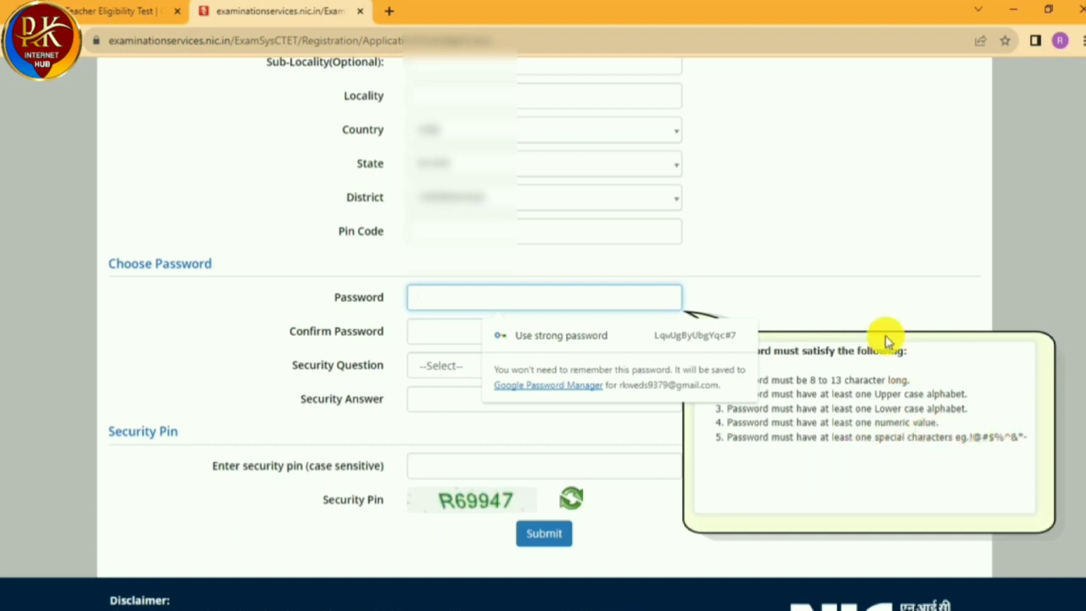
click(735, 298)
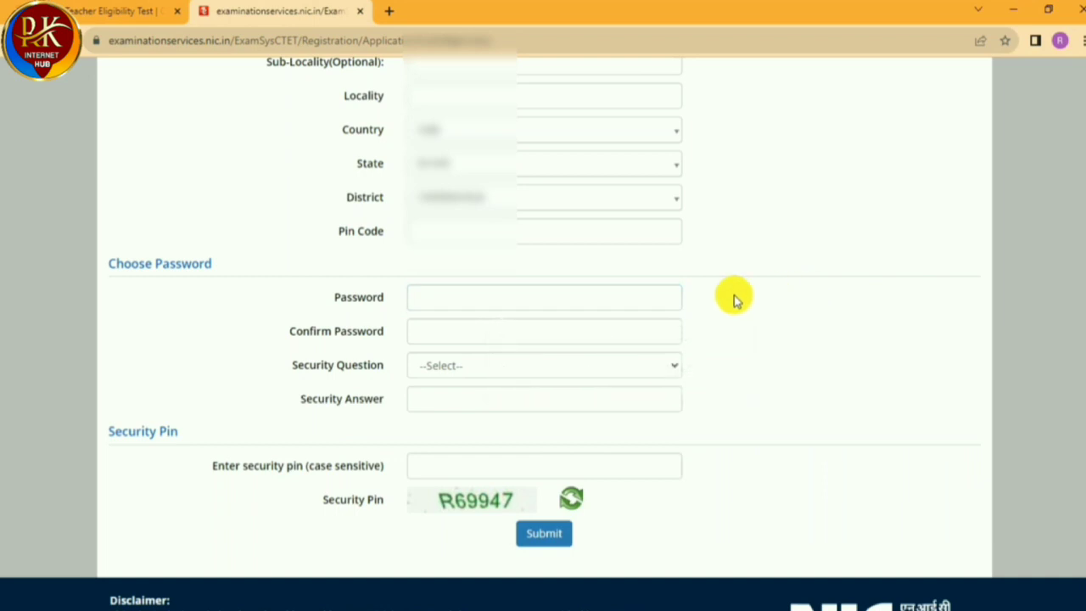
click(496, 307)
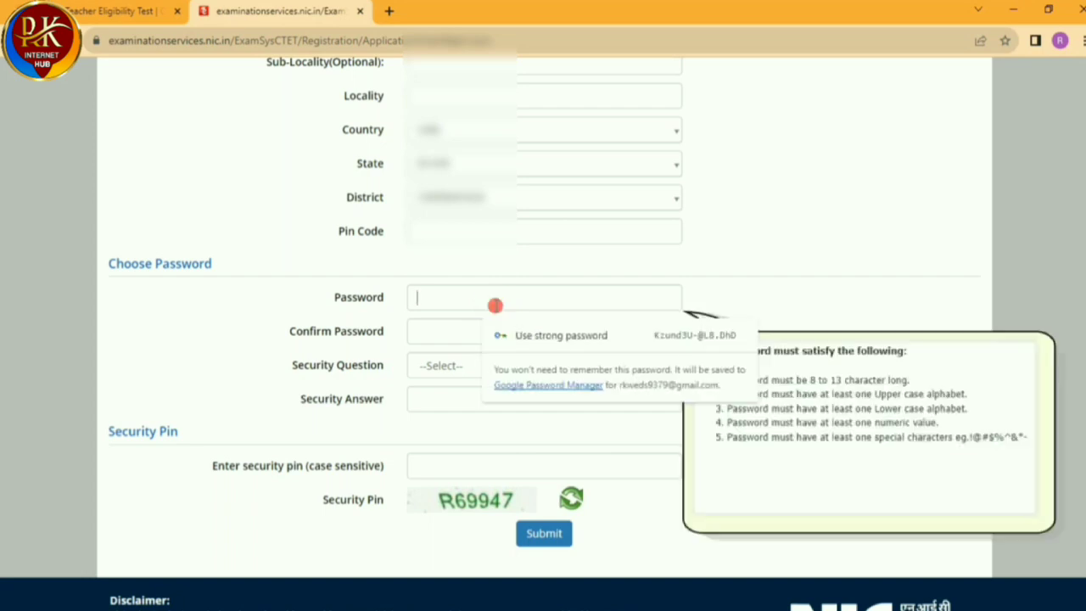
click(779, 303)
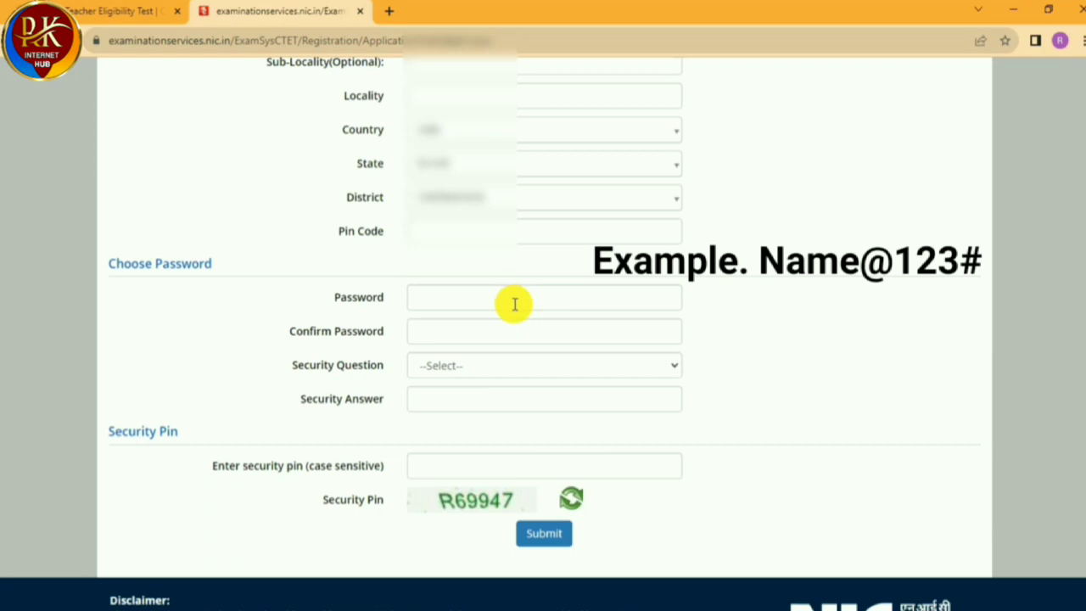
click(480, 342)
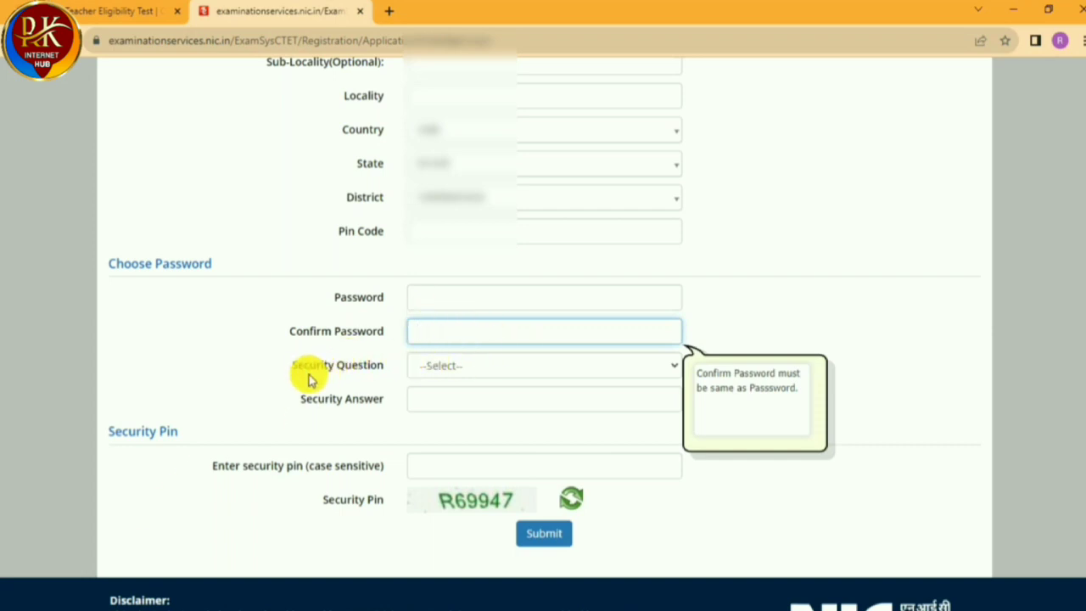
- Set the security question to "What is your neighbour's pet name ?" and go to the security answer field
click(461, 367)
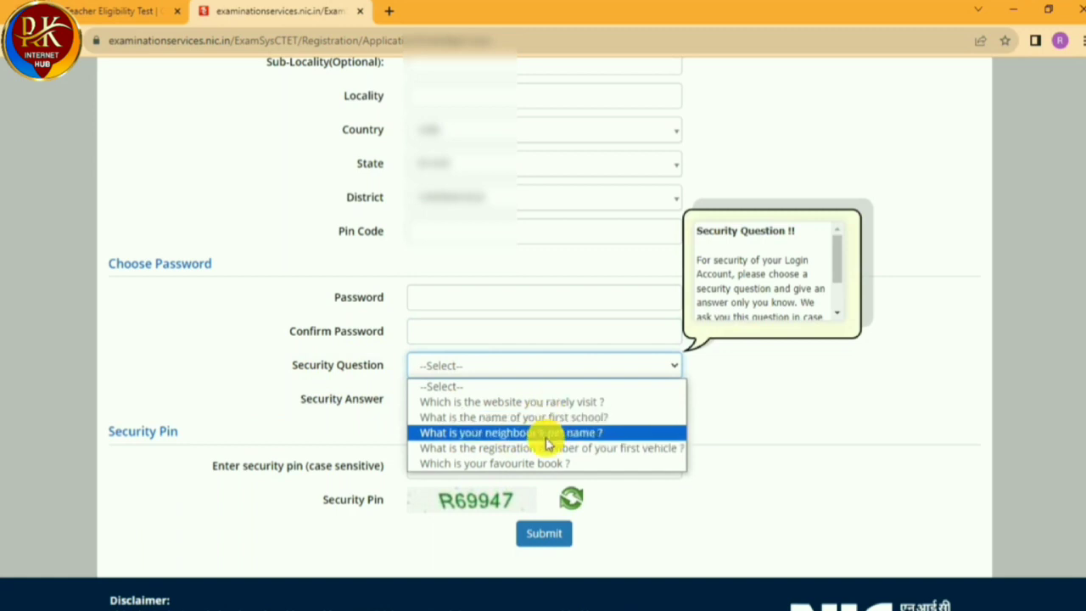
click(577, 435)
click(484, 393)
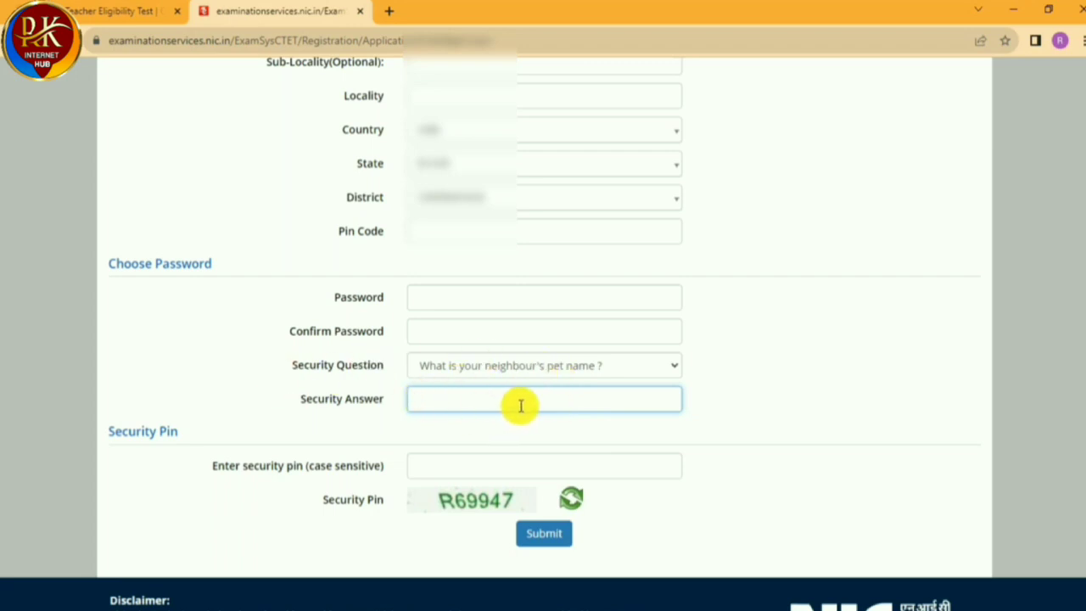
- Enter the security pin shown on the form, submit the registration details and close the review notice
click(462, 473)
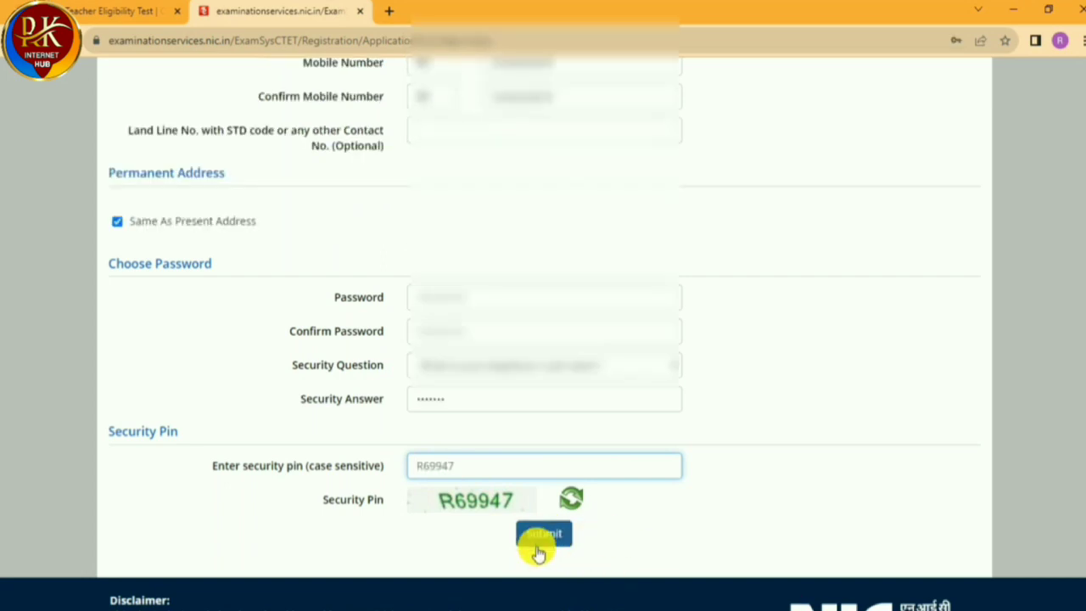
click(540, 536)
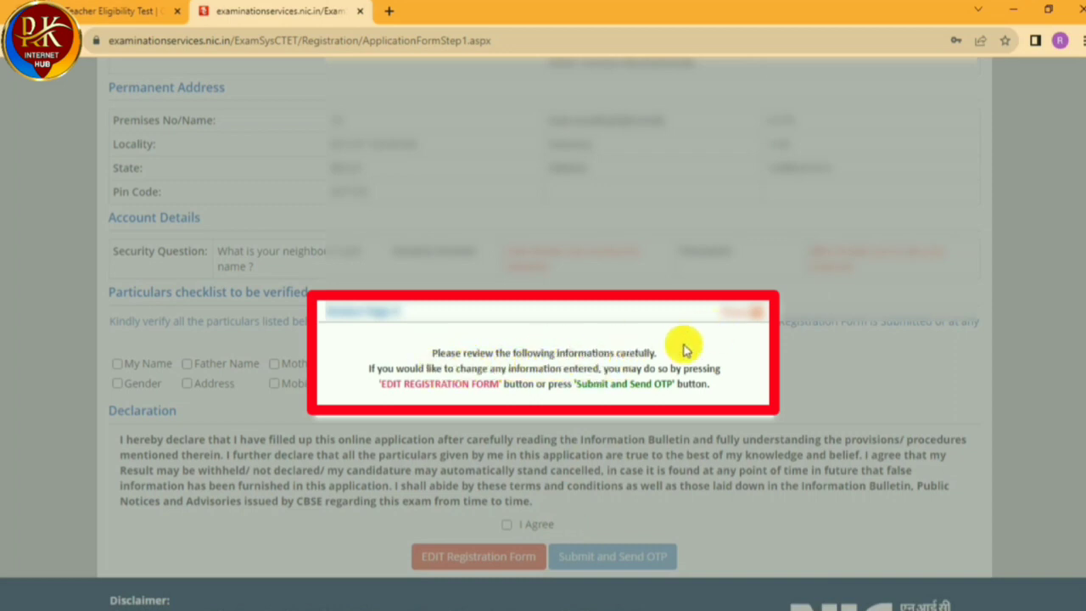
click(731, 313)
- Review the entered details and tick My Name, Father Name, Mother Name, Date of Birth, Gender, Address, Mobile Number and Email ID in the particulars checklist
scroll(626, 381, up, 4)
scroll(626, 383, down, 4)
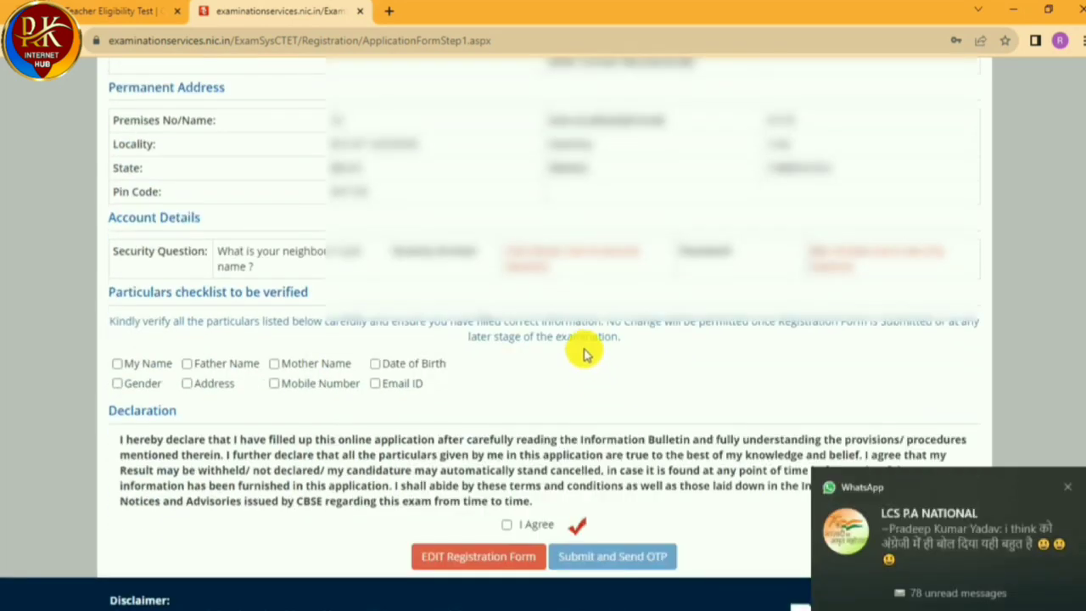
click(116, 363)
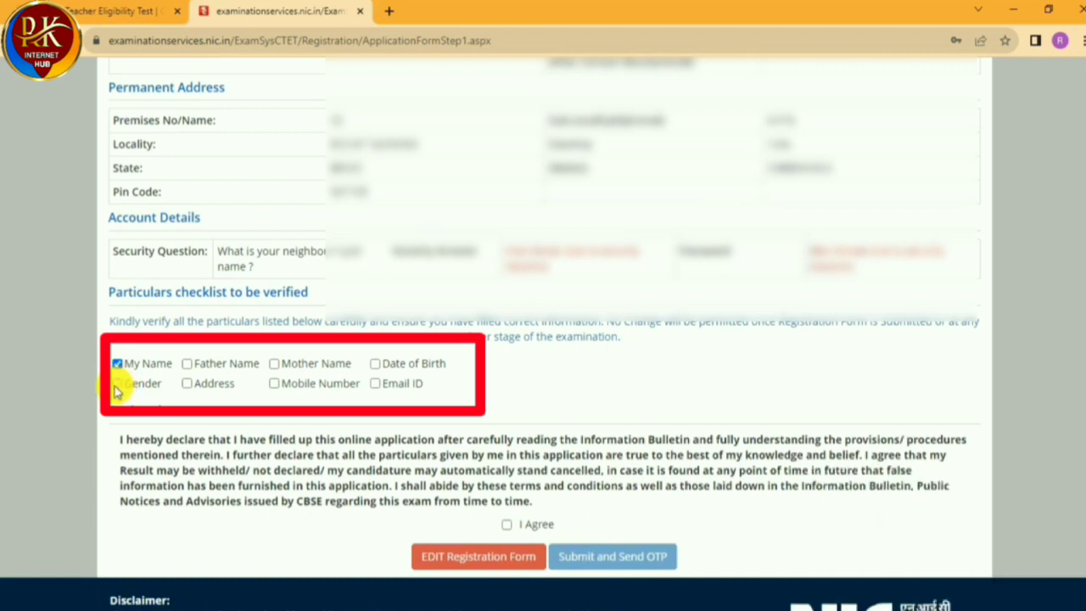
click(117, 384)
click(188, 383)
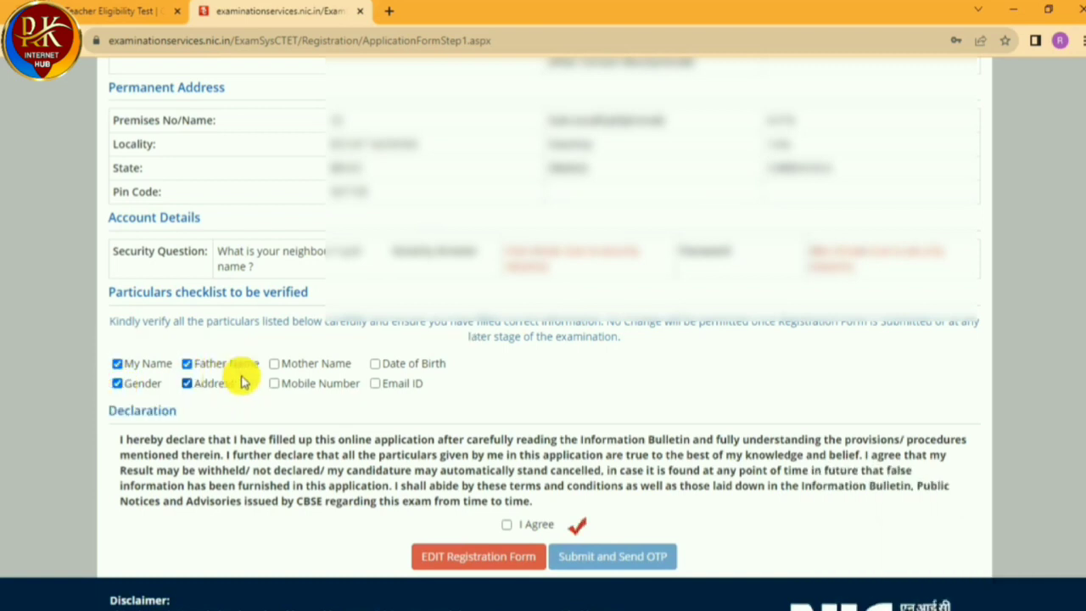
click(274, 363)
click(274, 383)
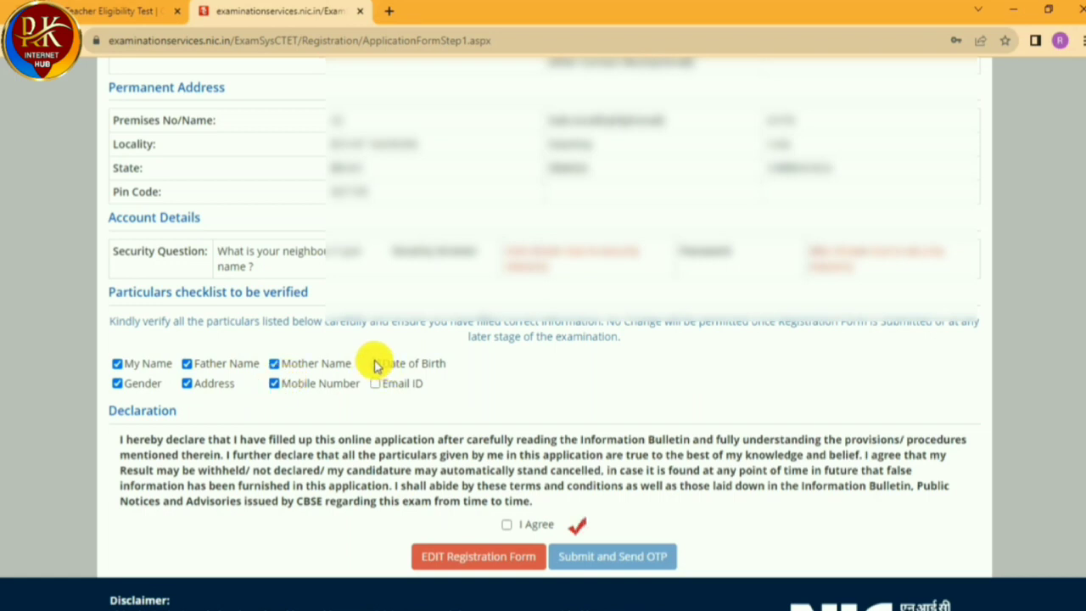
click(375, 363)
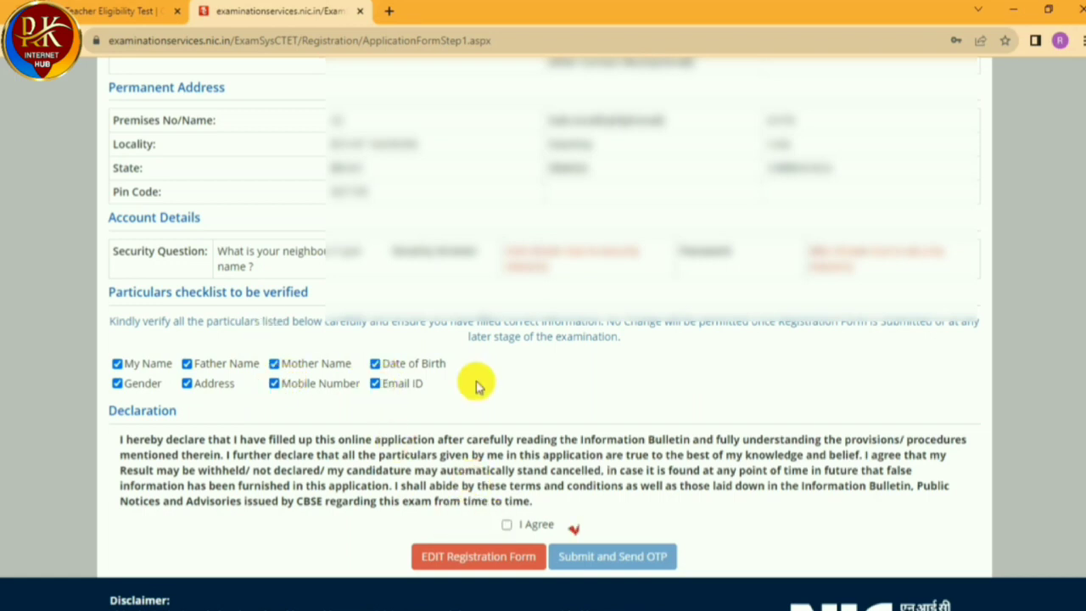
- Agree to the declaration and submit the details to have the OTP sent to the mobile number
click(508, 526)
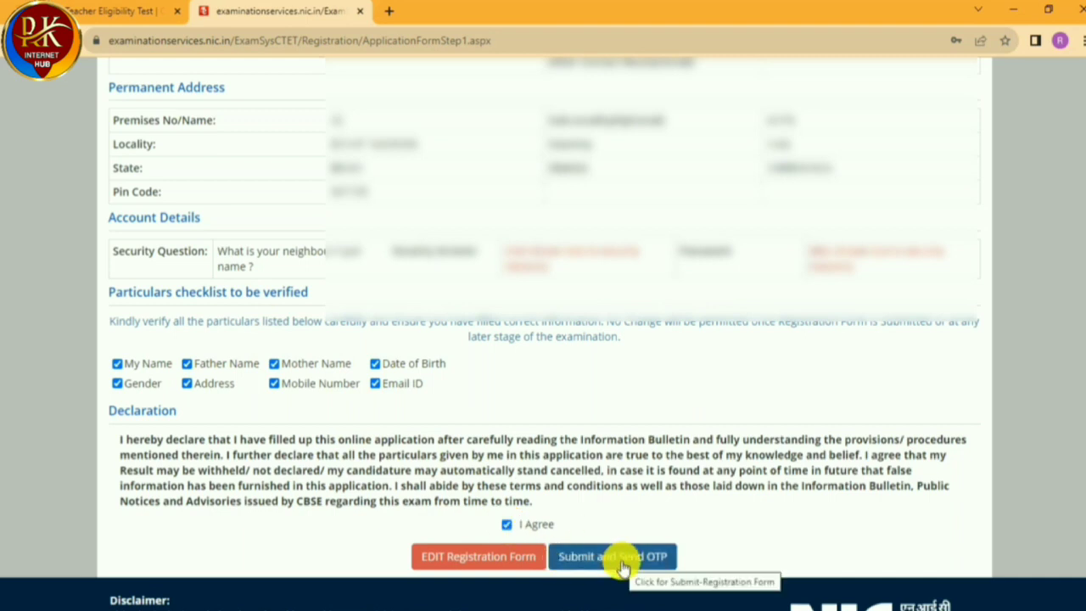
click(620, 564)
click(525, 386)
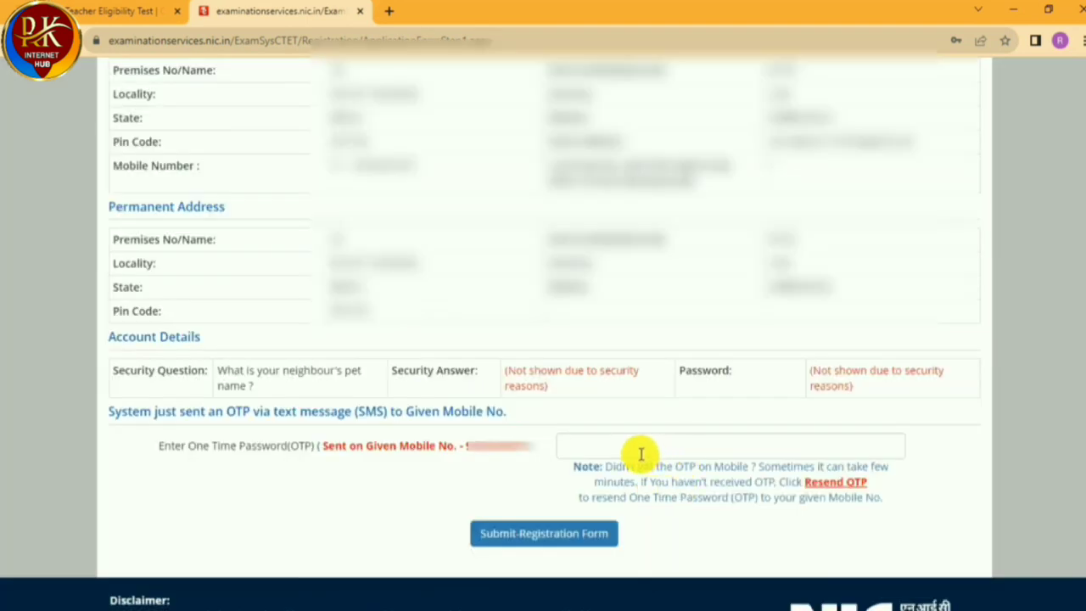
- Enter the one-time password sent by SMS, submit the registration form and save the login credentials in the browser
click(633, 444)
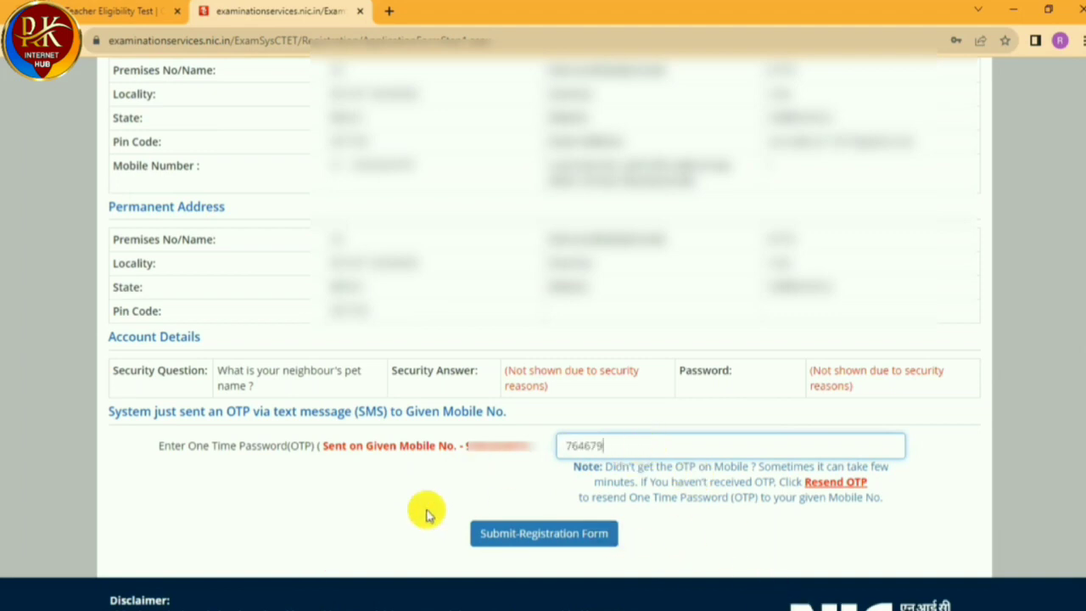
click(530, 514)
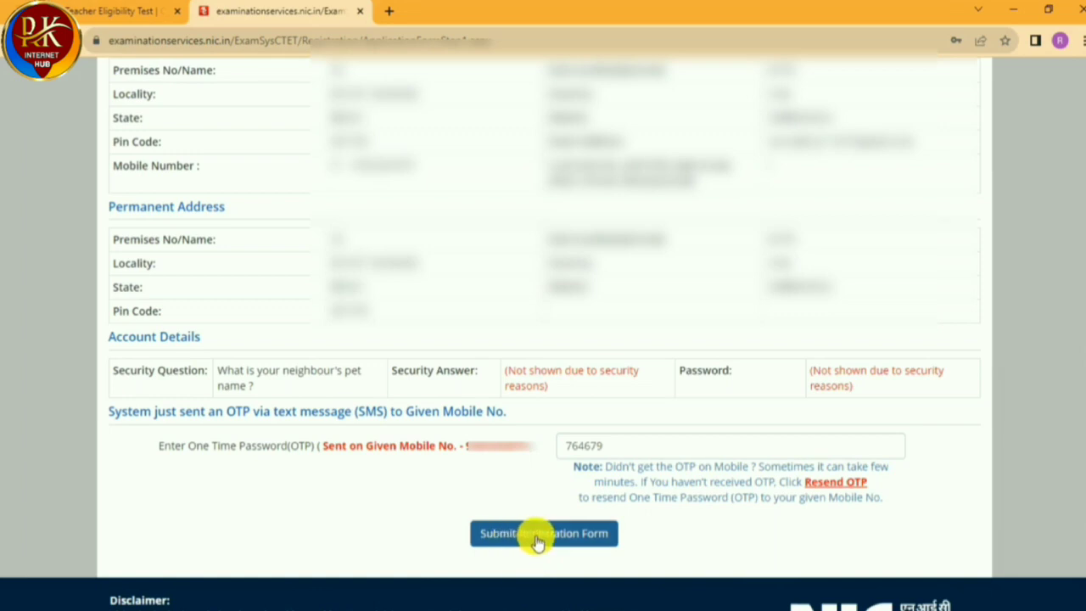
click(537, 541)
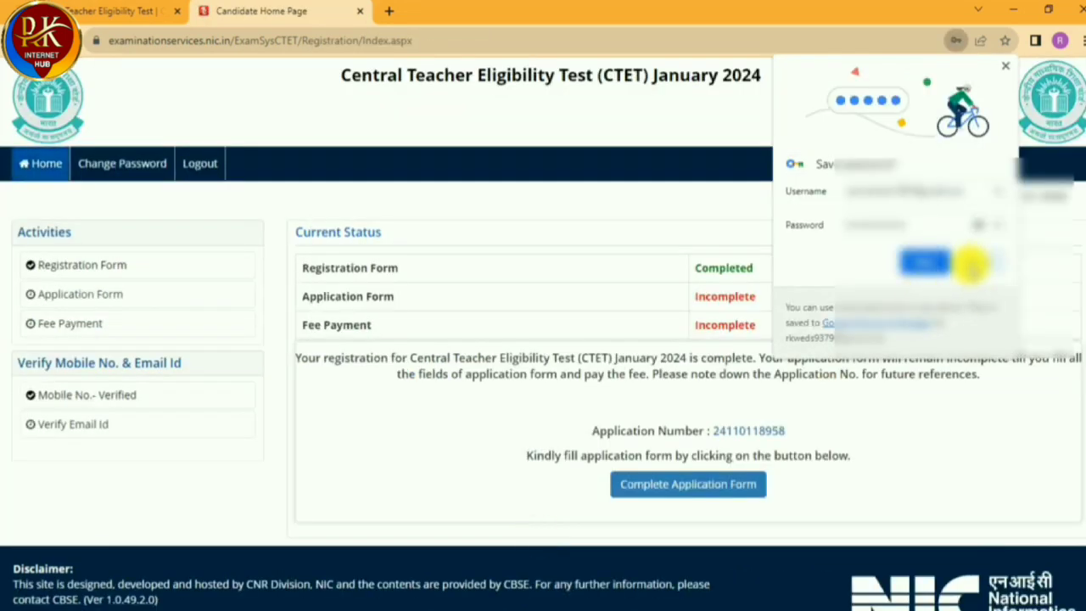
click(930, 263)
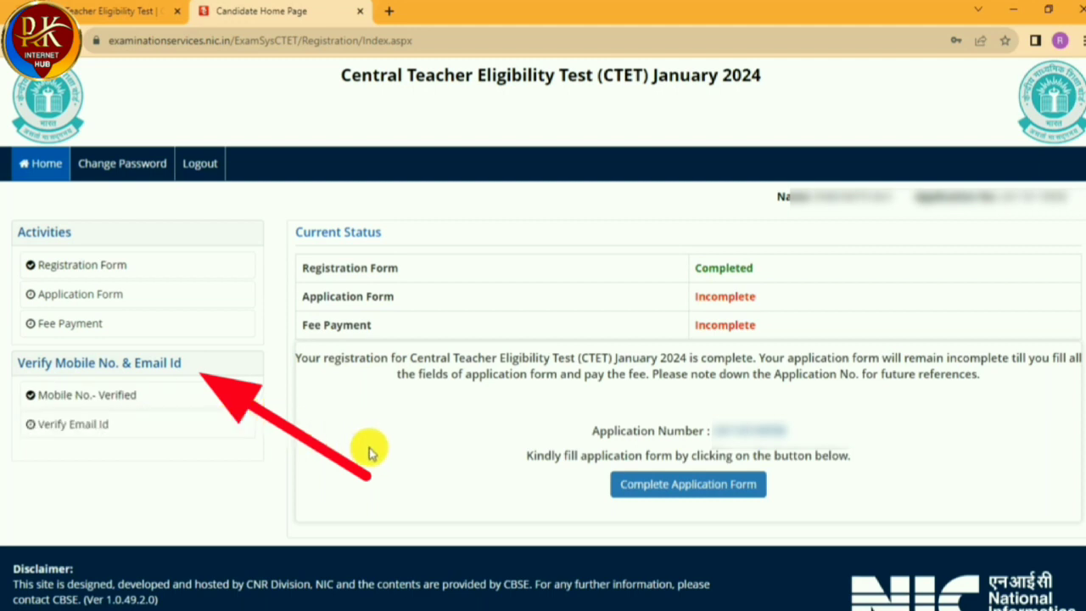
- Start verifying the registered email ID by entering the displayed security pin and submitting it
click(99, 431)
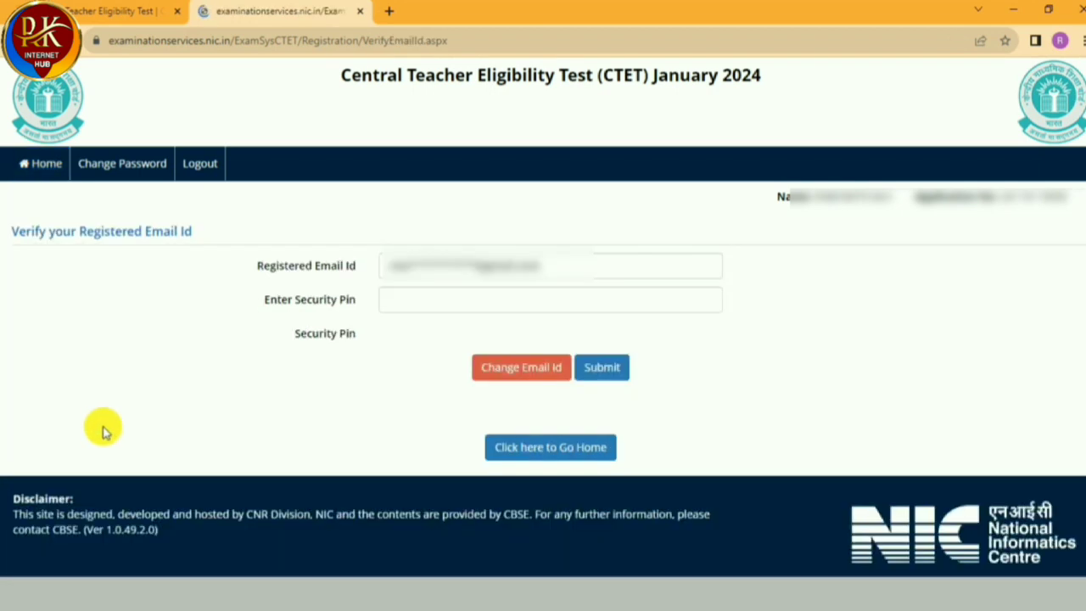
click(423, 301)
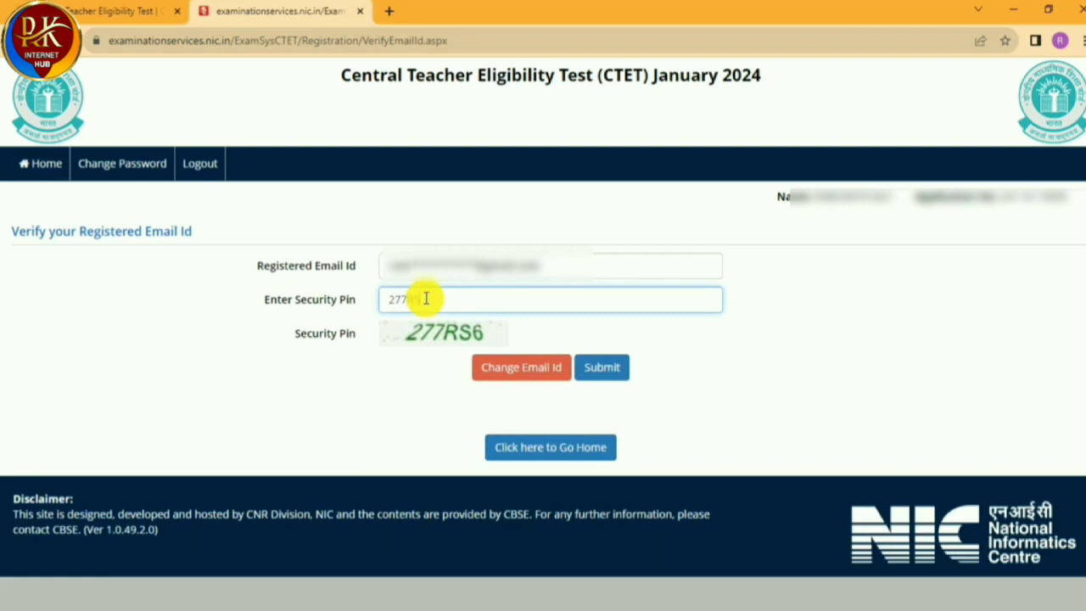
click(604, 370)
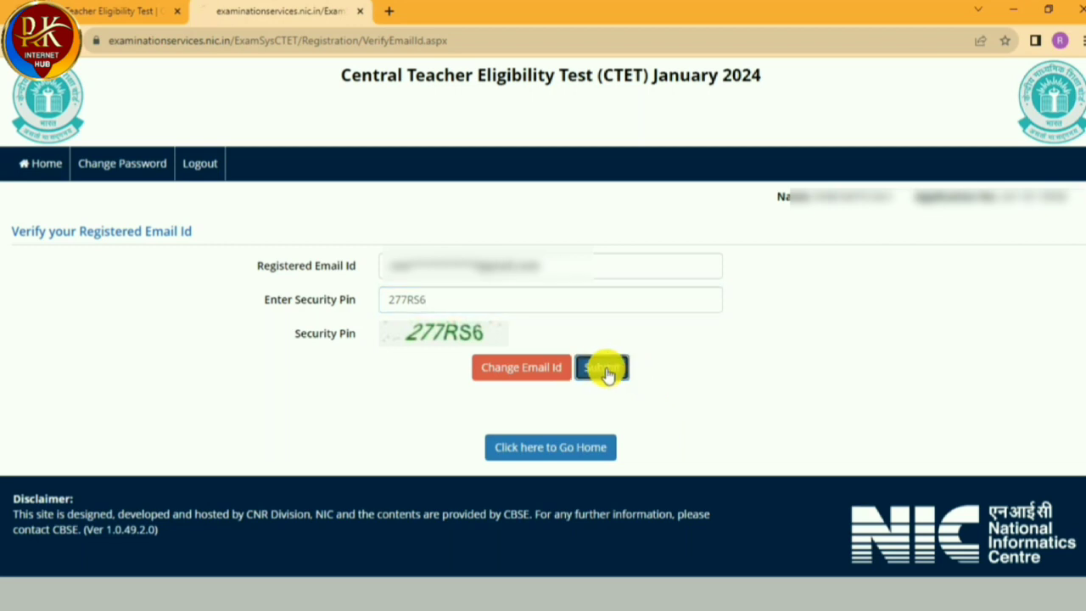
- Enter the one-time password sent to the registered email ID and verify the email address
click(430, 302)
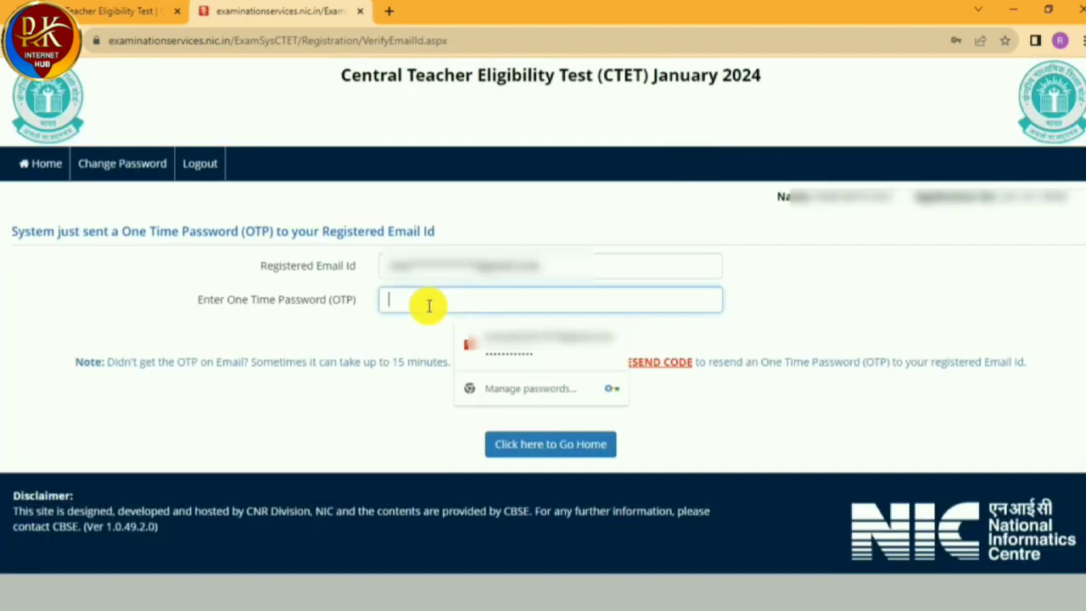
click(397, 321)
click(408, 299)
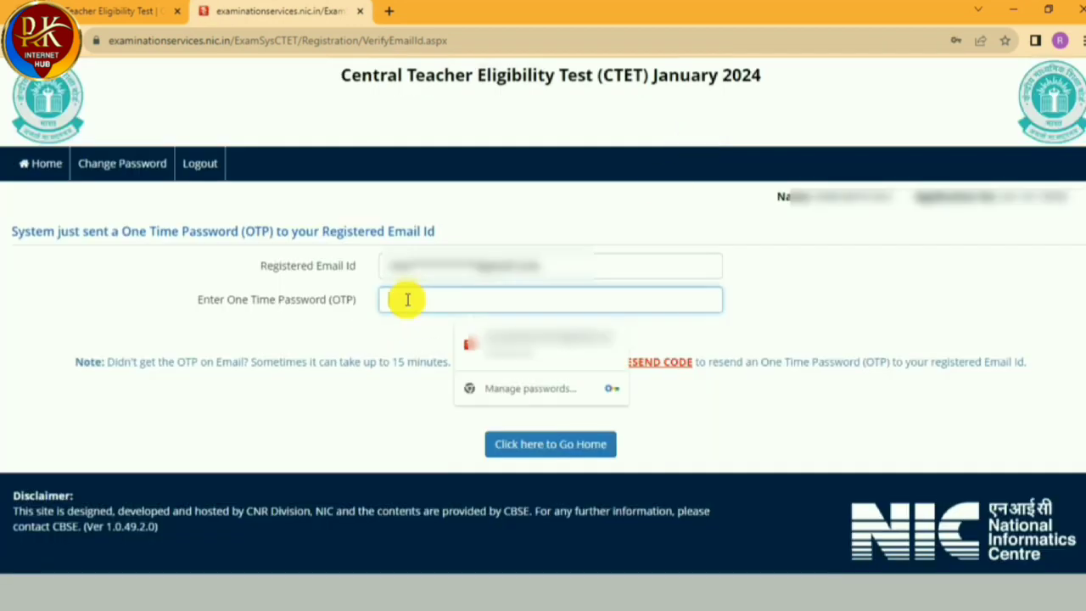
key(ctrl+v)
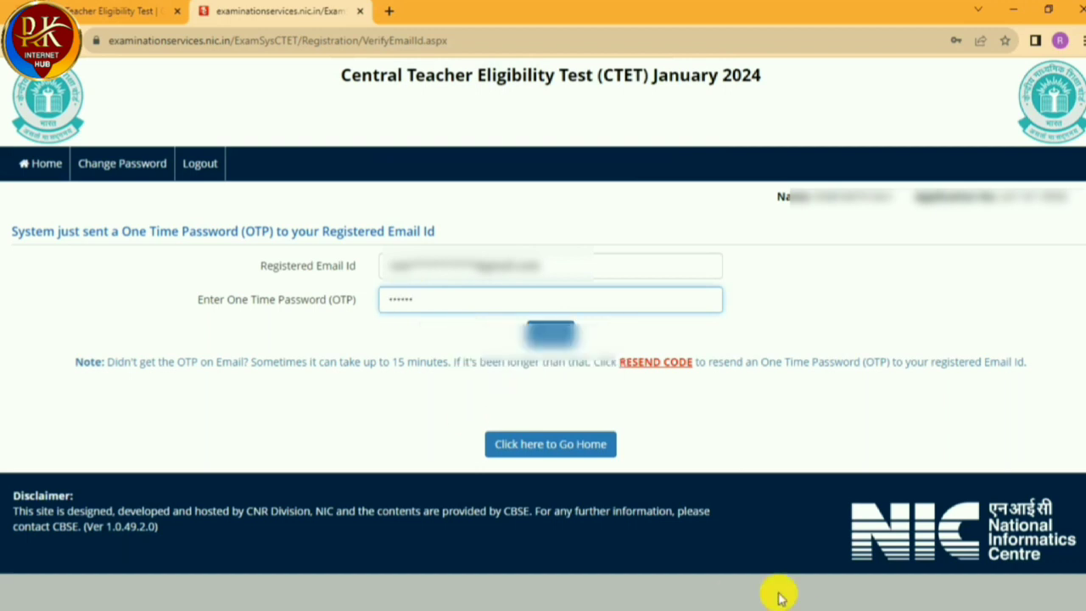
click(544, 335)
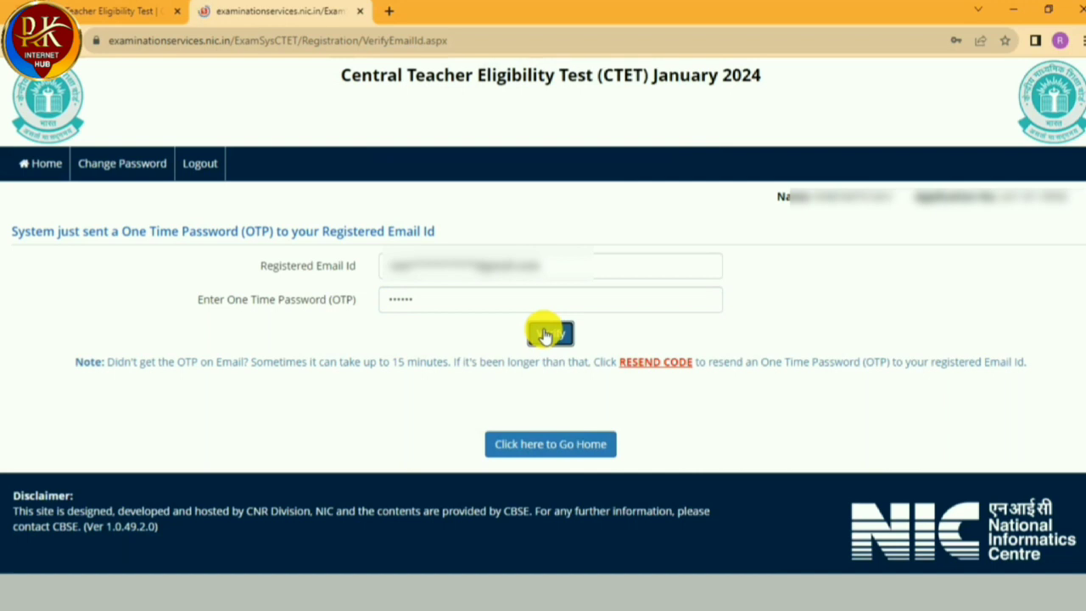
click(974, 261)
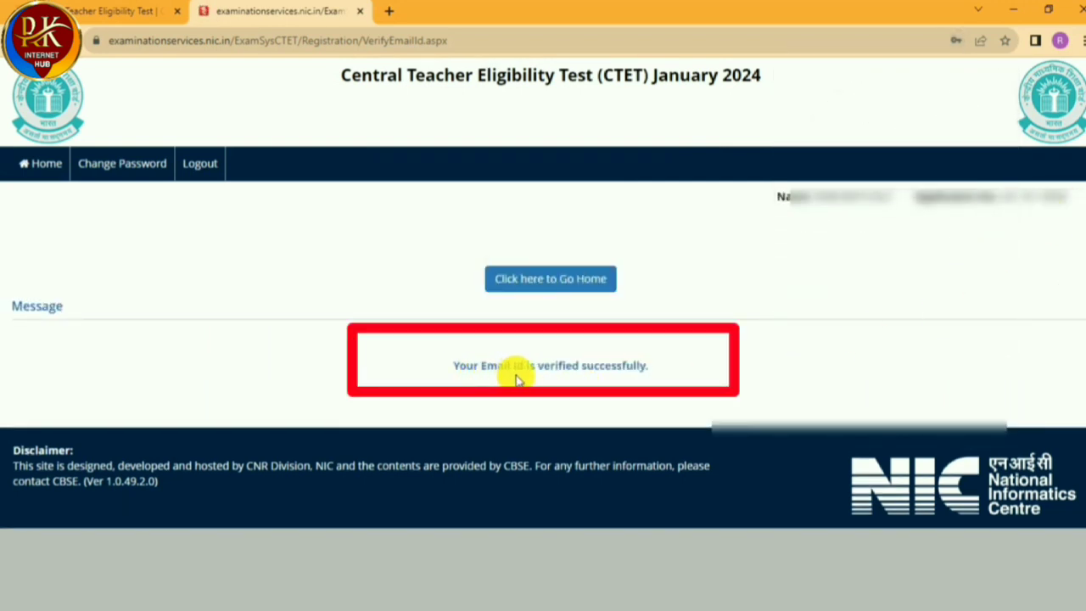
click(711, 382)
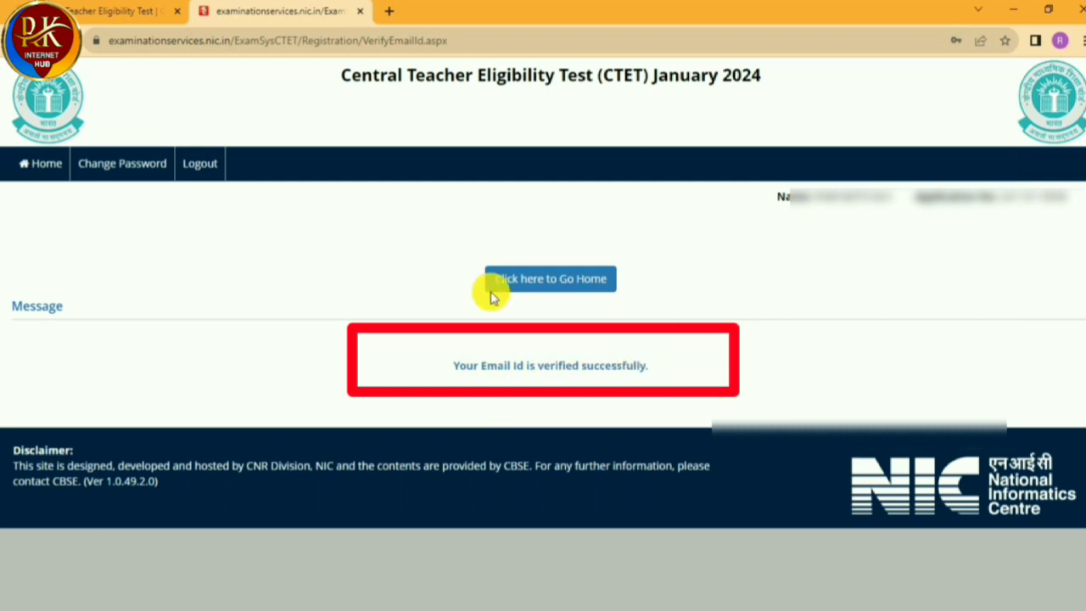
- Return to the candidate home page and start completing the application form with its Personal Details section
click(586, 286)
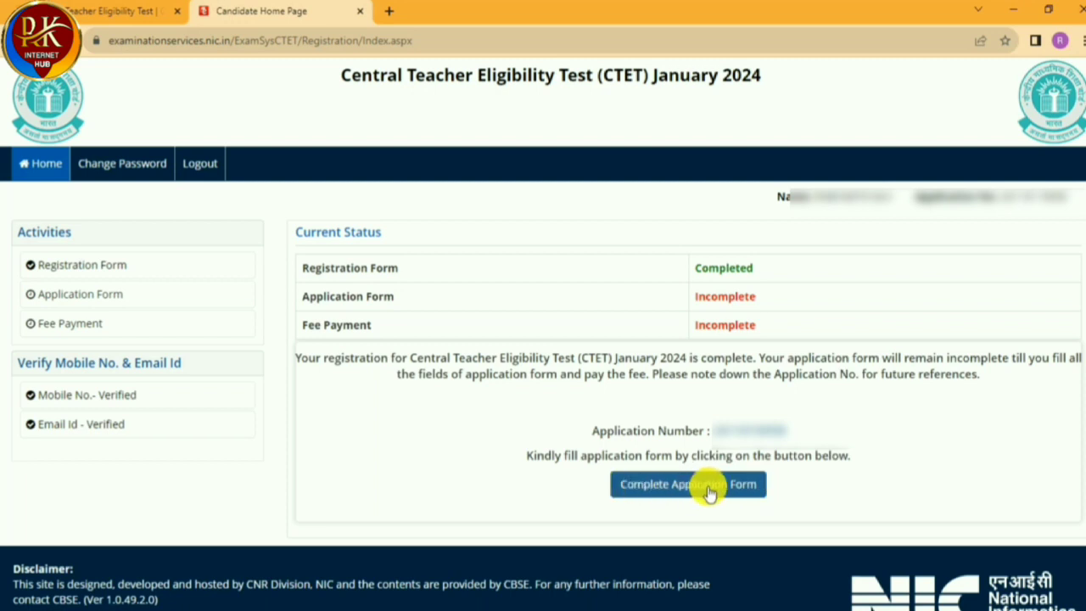
click(679, 488)
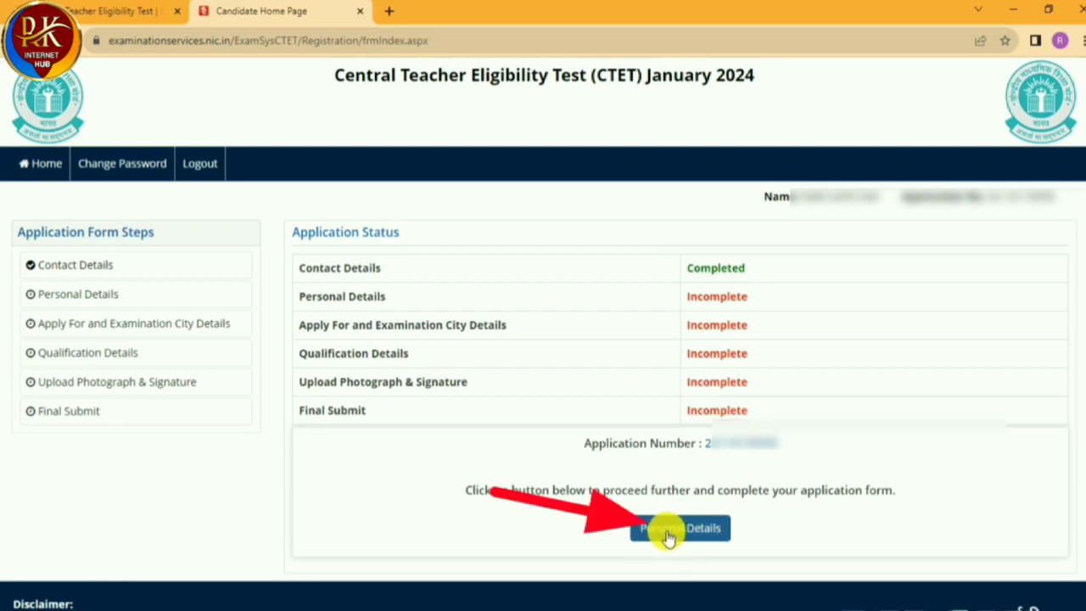
click(668, 535)
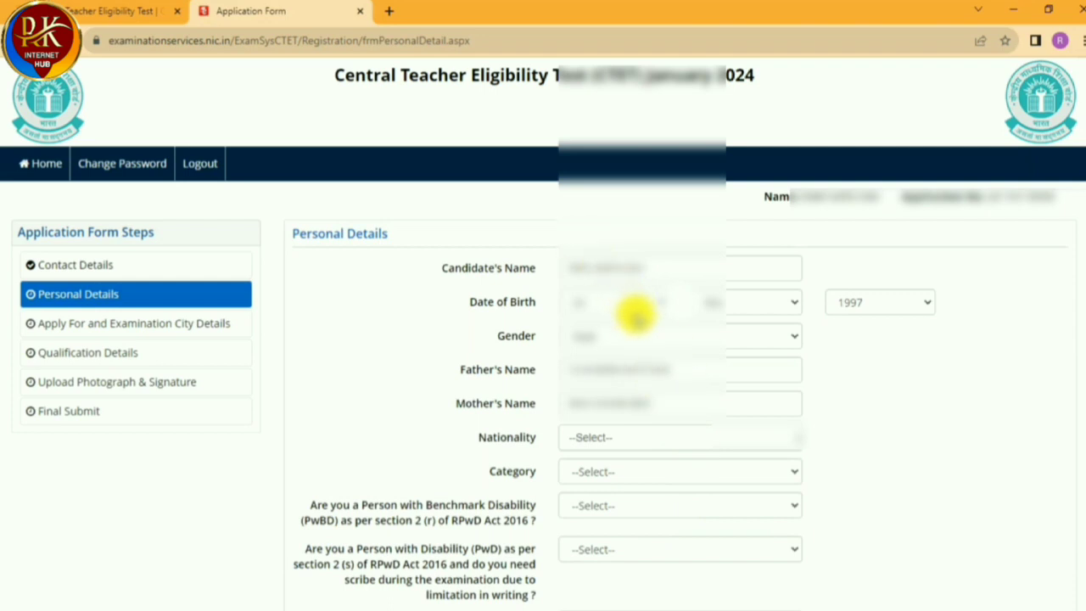
- Set the candidate's nationality to Indian and the category to OBC- NCL
scroll(636, 316, down, 2)
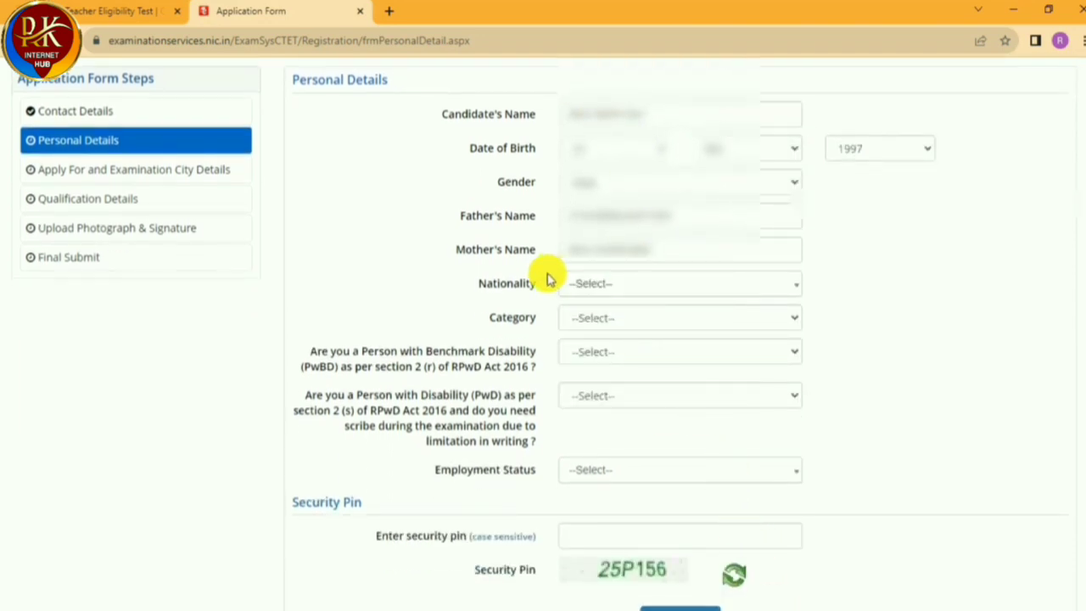
click(604, 293)
click(589, 349)
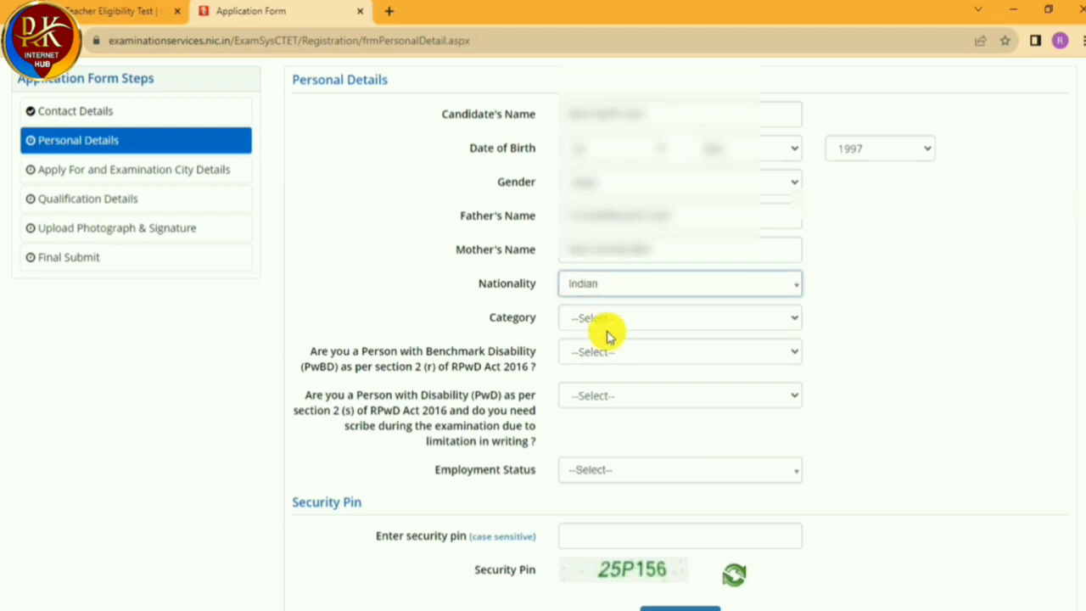
click(632, 320)
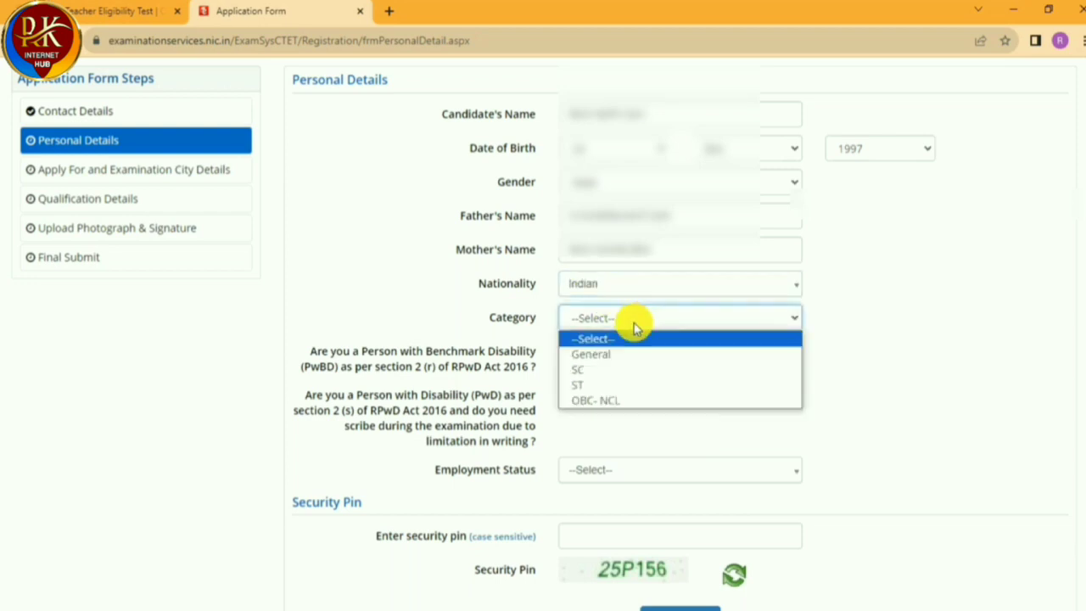
click(597, 404)
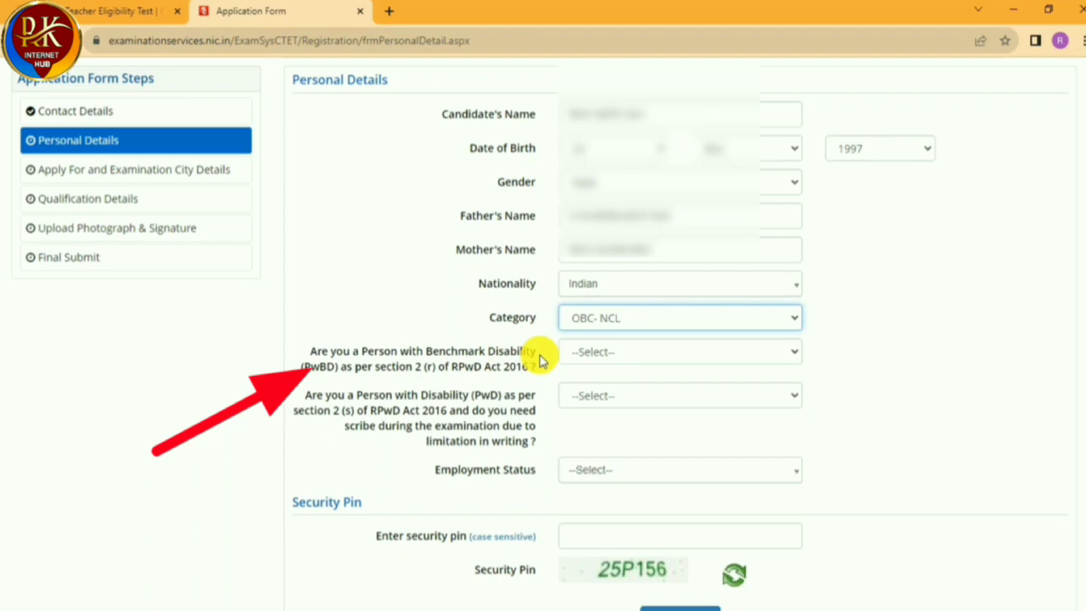
- Answer No to both the PwBD and PwD scribe questions and set Employment Status to Not Employed
click(610, 357)
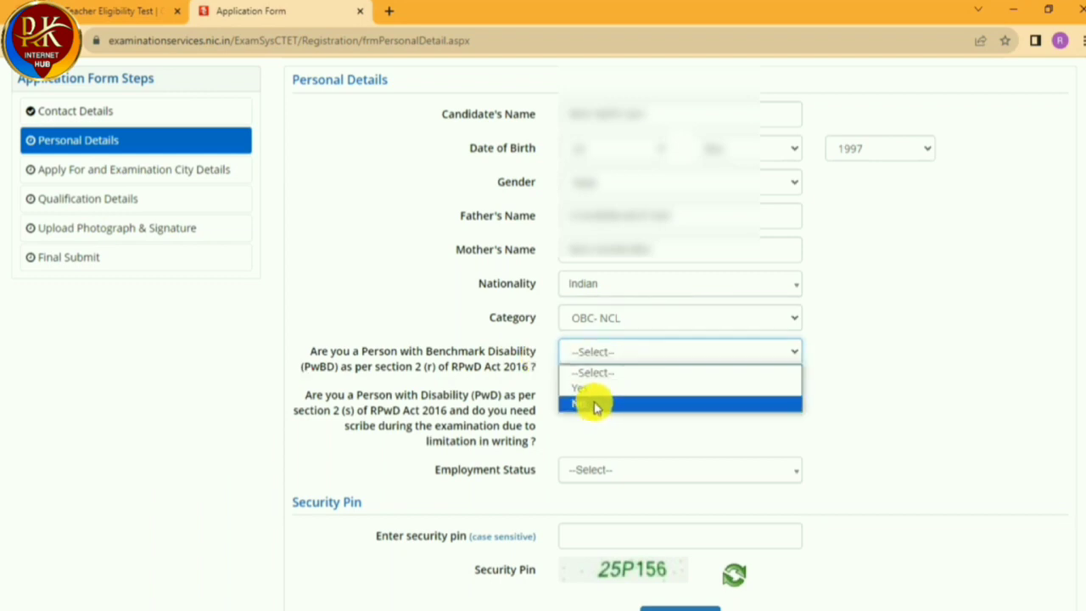
click(593, 406)
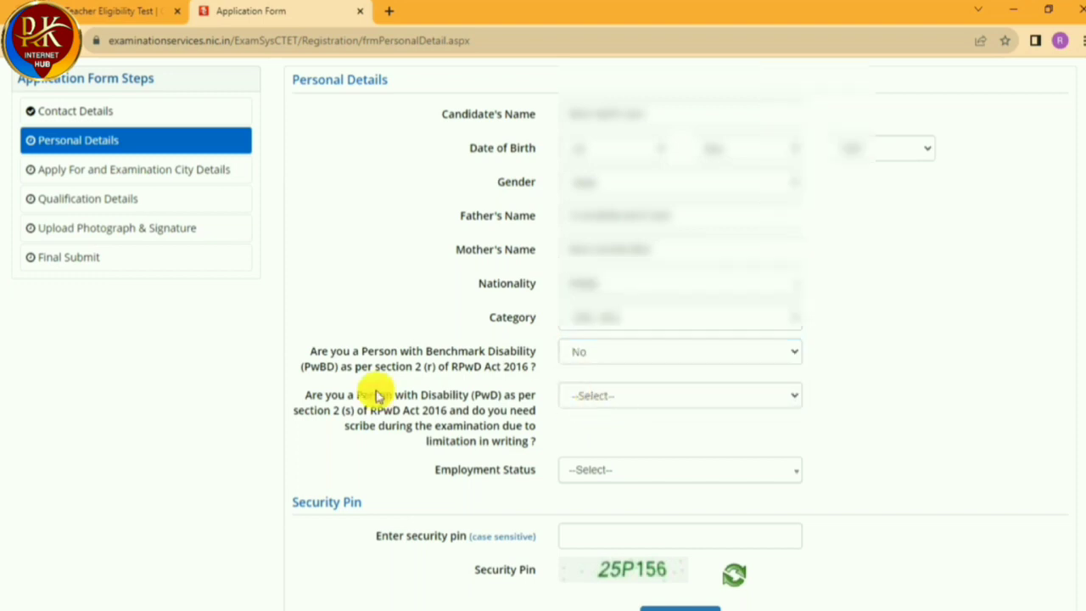
click(582, 397)
click(585, 448)
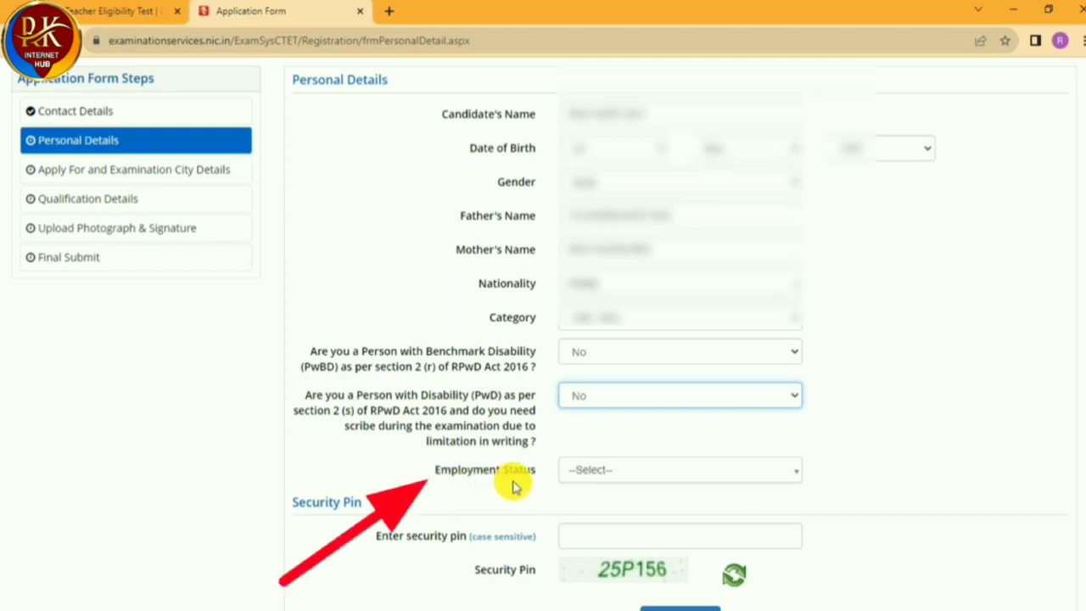
click(626, 475)
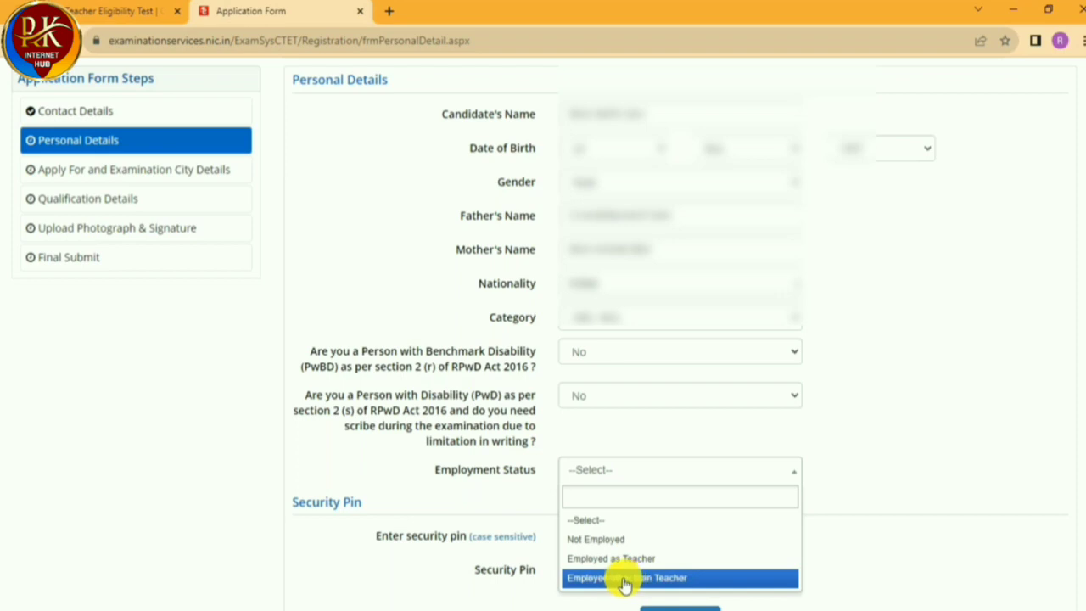
click(577, 539)
- Enter the displayed security pin, save the Personal Details section and confirm its submission
scroll(582, 448, down, 1)
click(606, 463)
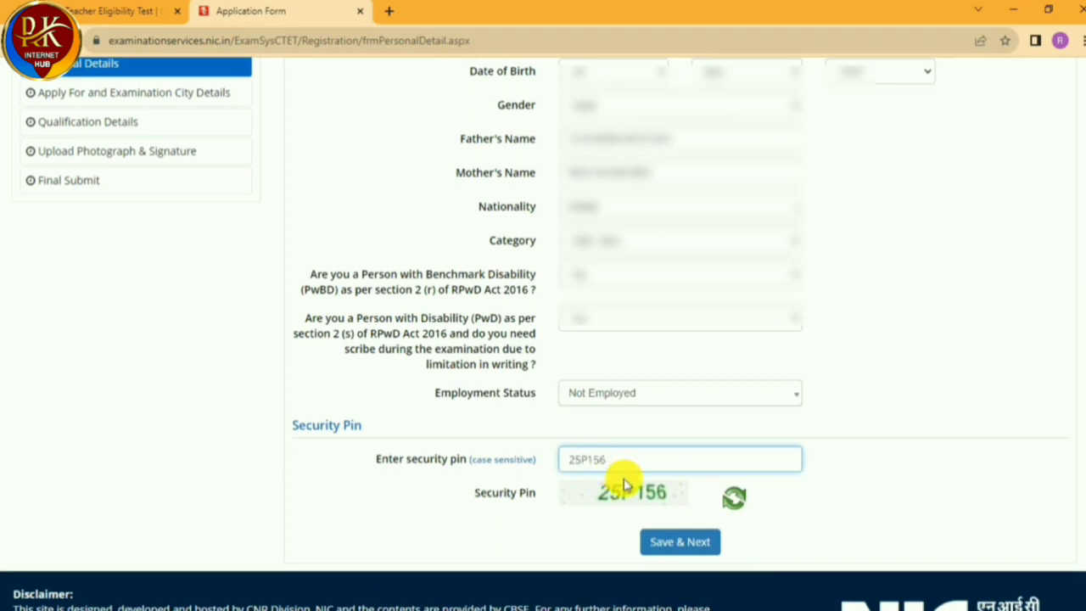
click(687, 545)
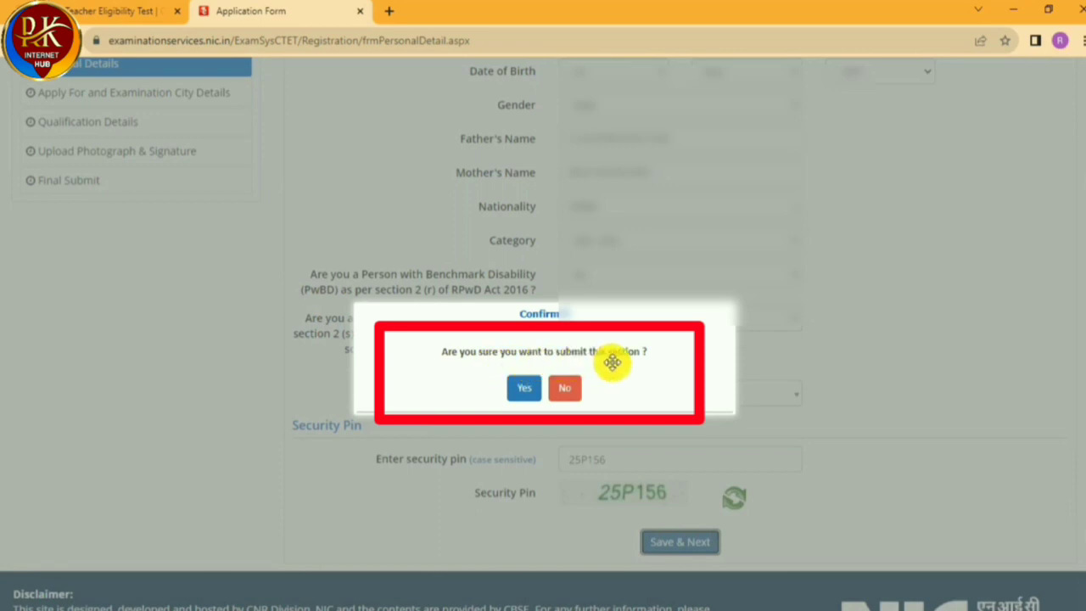
click(520, 390)
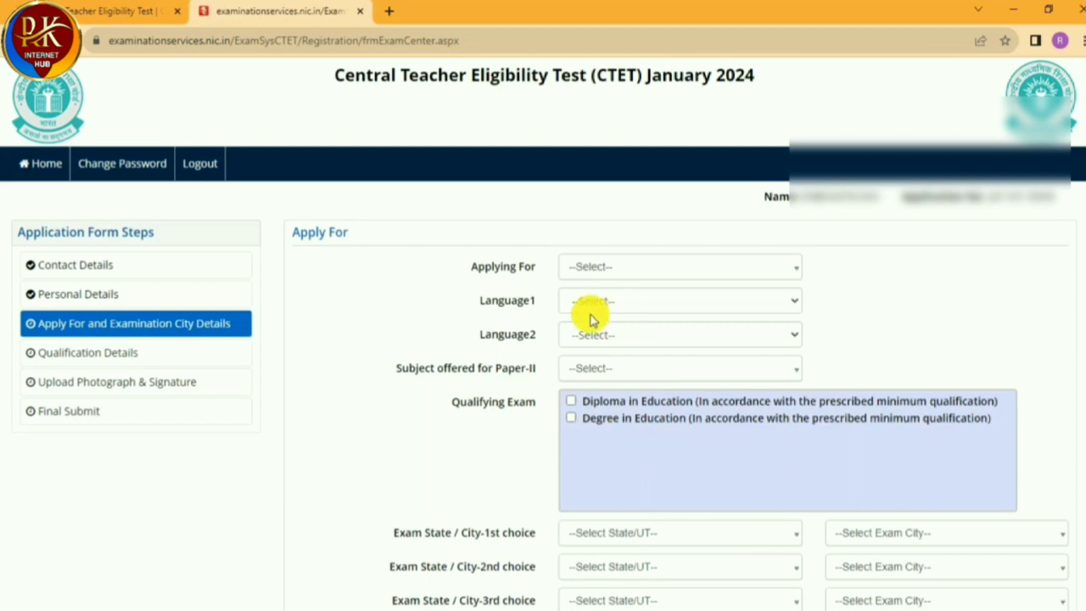
- Apply for Paper-II (Class VI-VIII) with English as Language1 and Hindi as Language2
scroll(588, 317, down, 1)
click(590, 197)
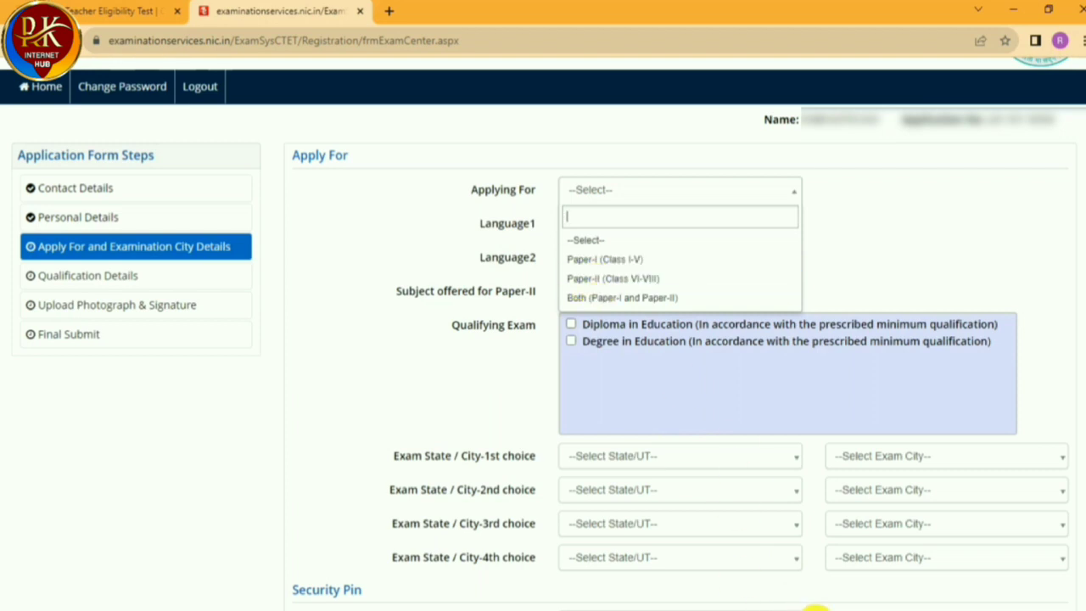
click(607, 285)
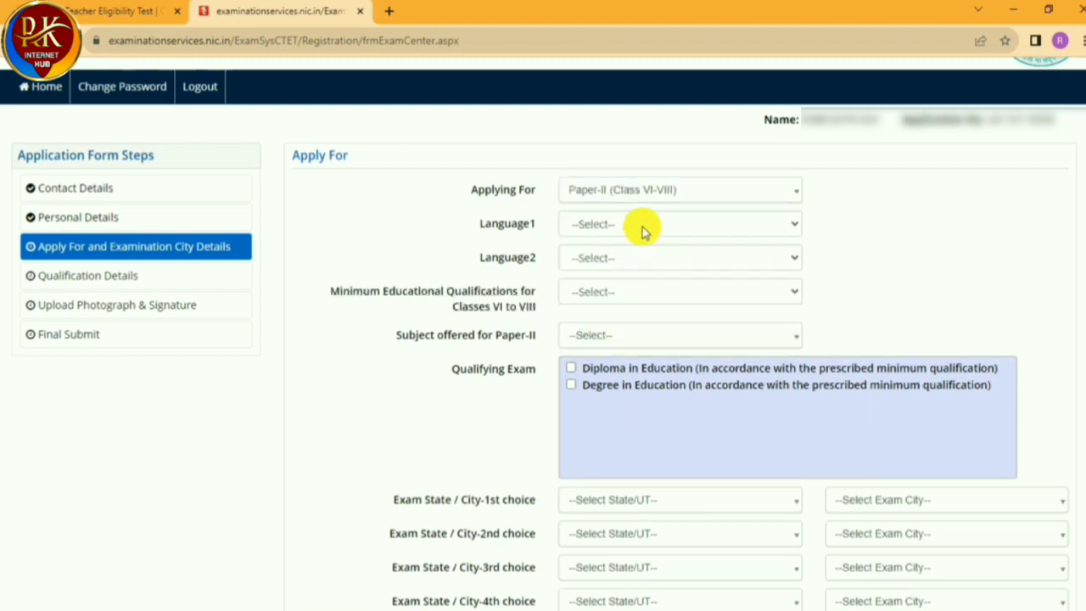
click(642, 226)
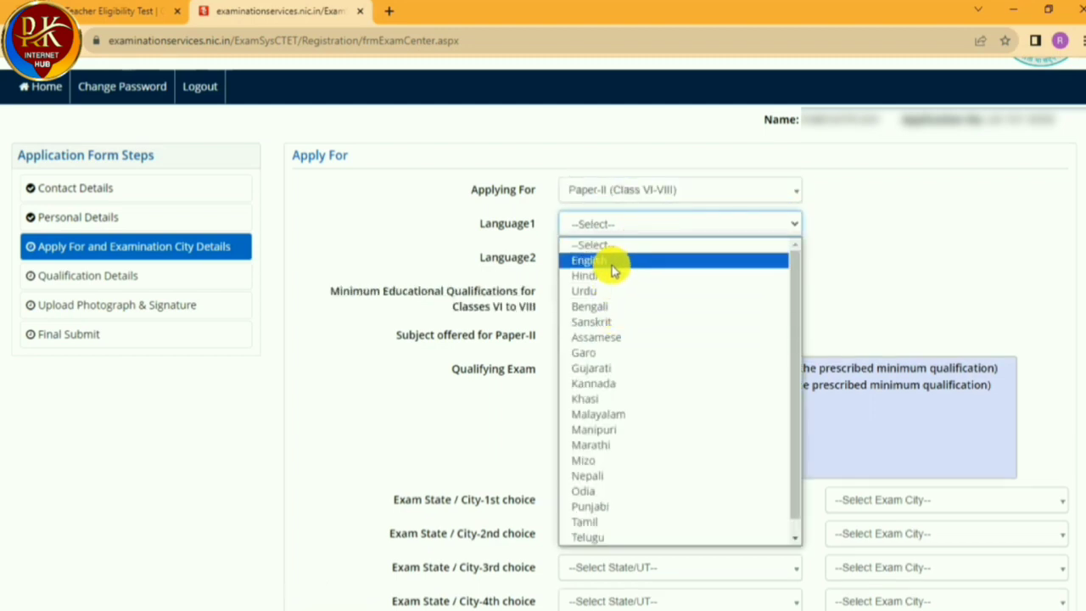
click(613, 261)
click(623, 260)
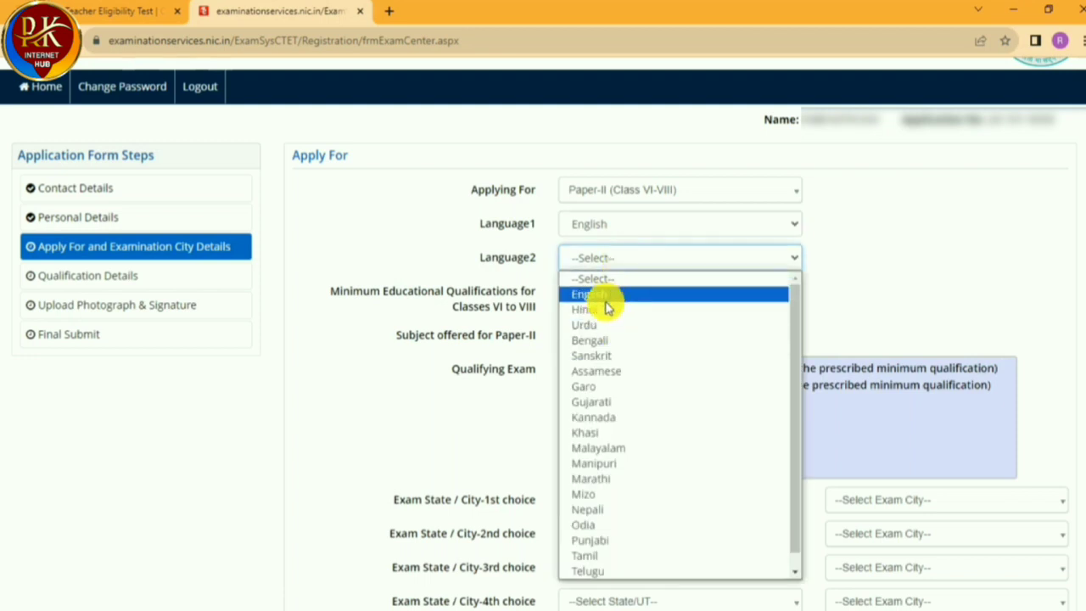
click(606, 308)
- Check the qualification ID descriptions and set Minimum Educational Qualifications for Classes VI to VIII to 2
scroll(629, 293, down, 1)
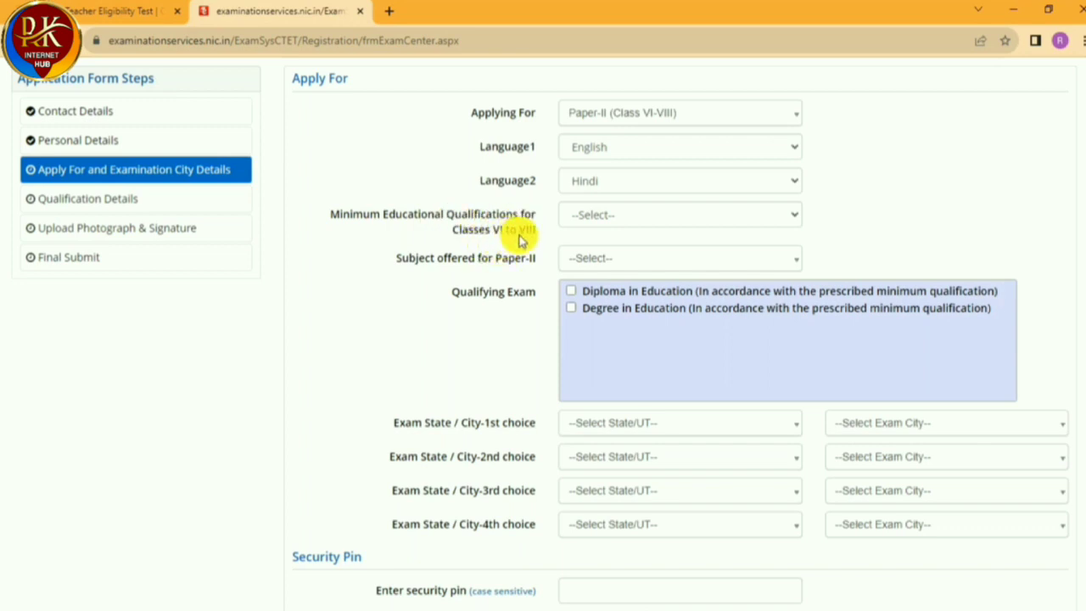
click(624, 219)
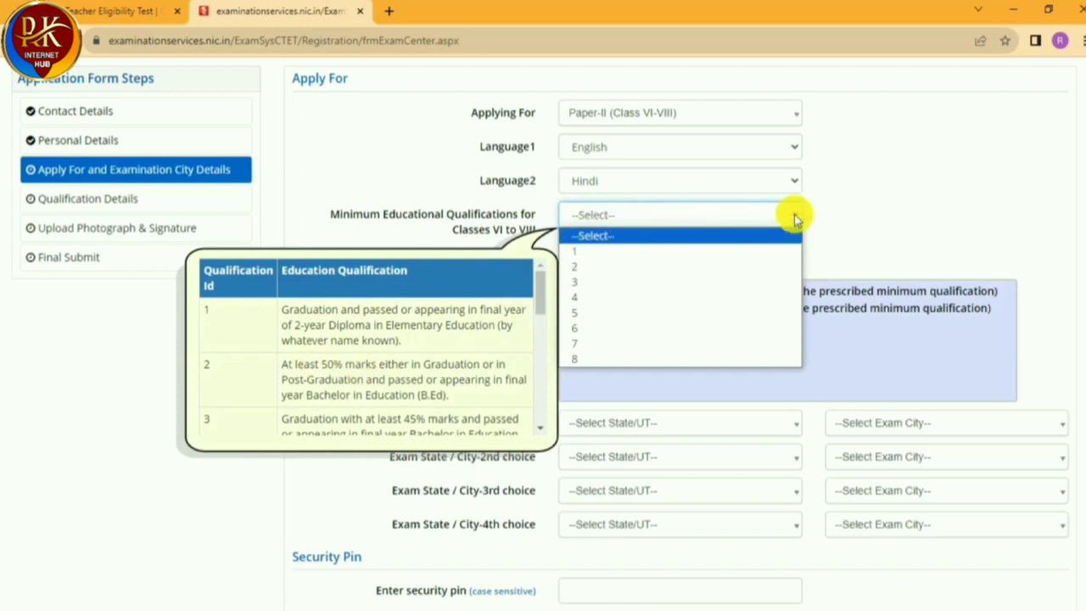
click(886, 210)
click(633, 214)
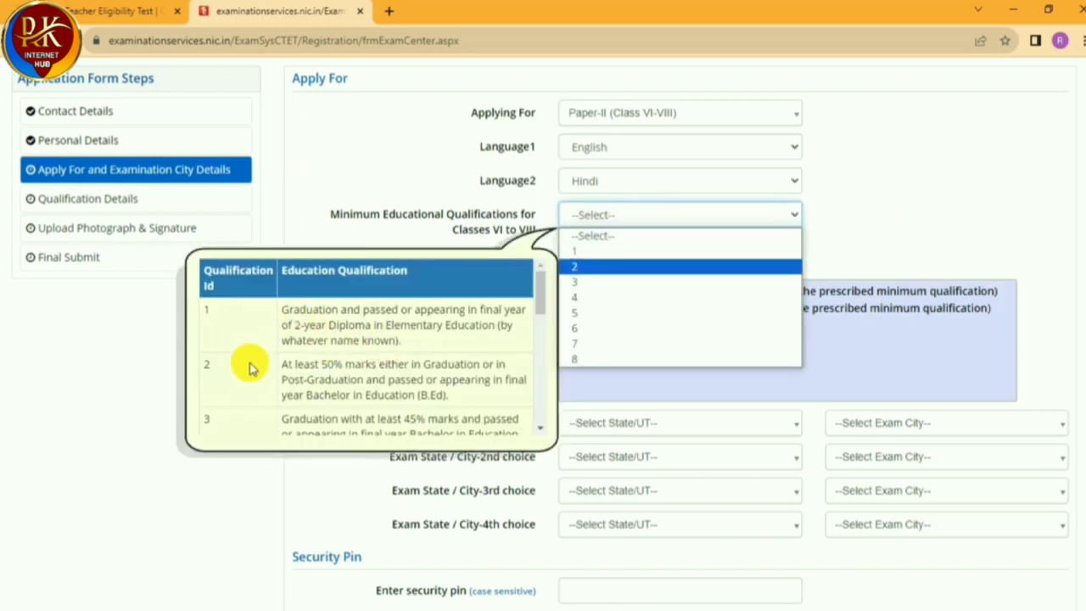
scroll(259, 364, down, 5)
scroll(288, 363, up, 5)
scroll(298, 363, up, 1)
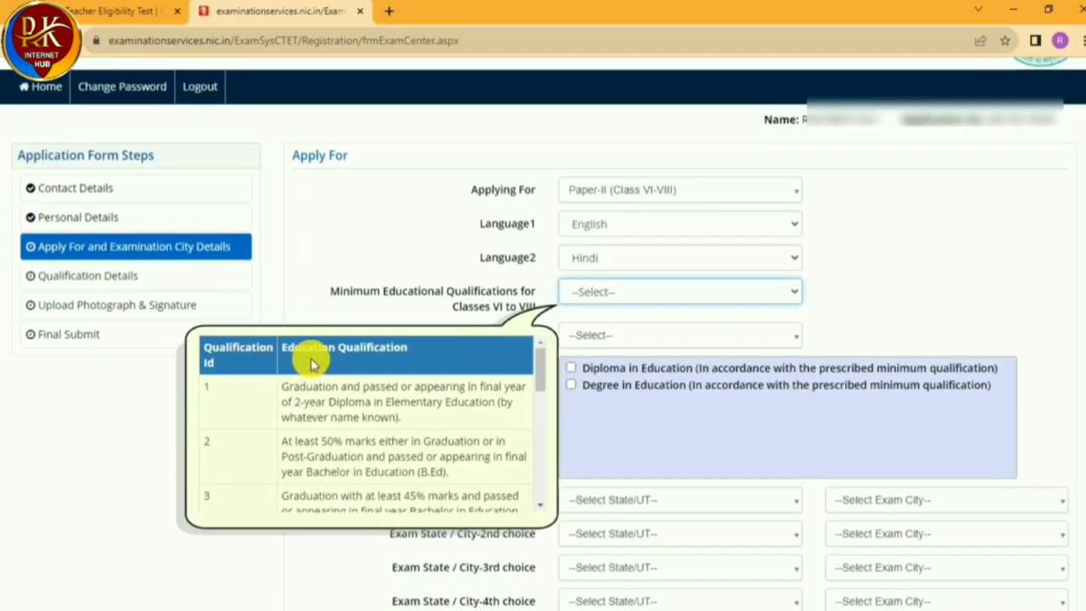
scroll(280, 382, down, 1)
scroll(289, 424, up, 1)
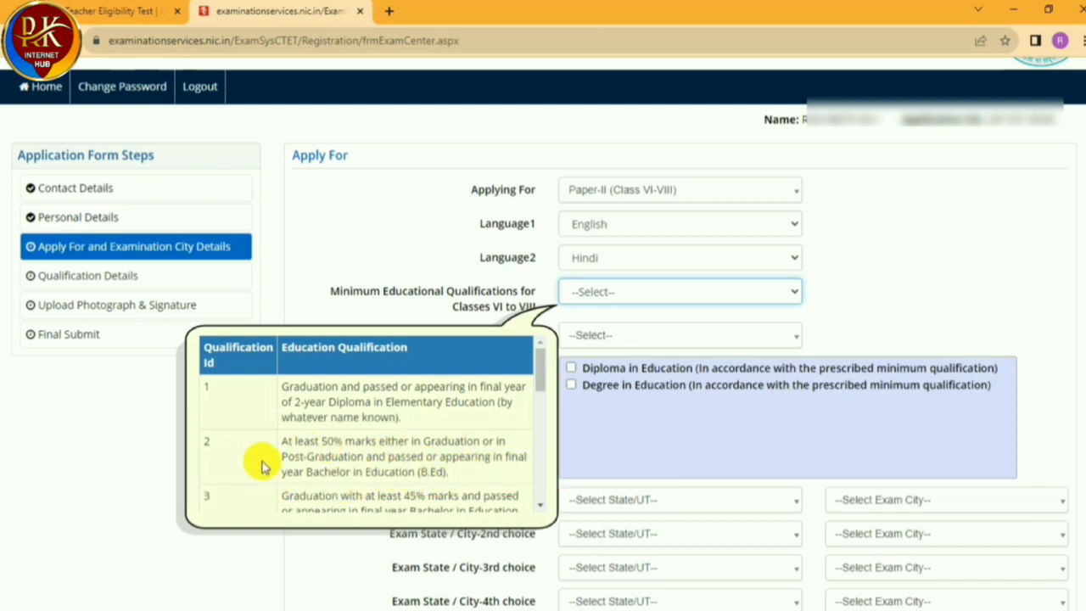
scroll(348, 469, down, 3)
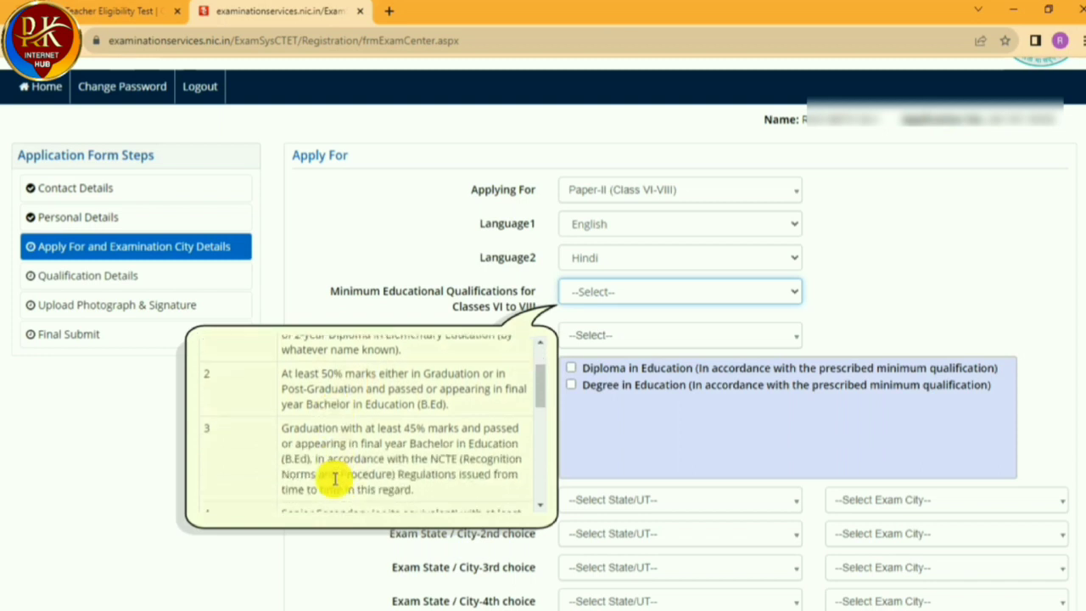
scroll(332, 477, up, 3)
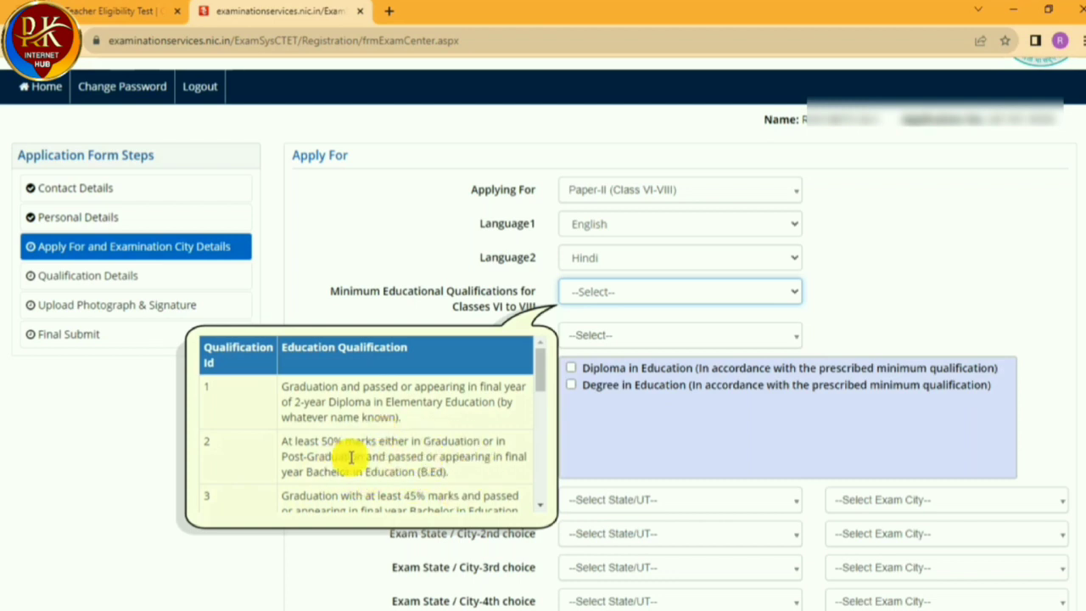
click(623, 291)
click(604, 342)
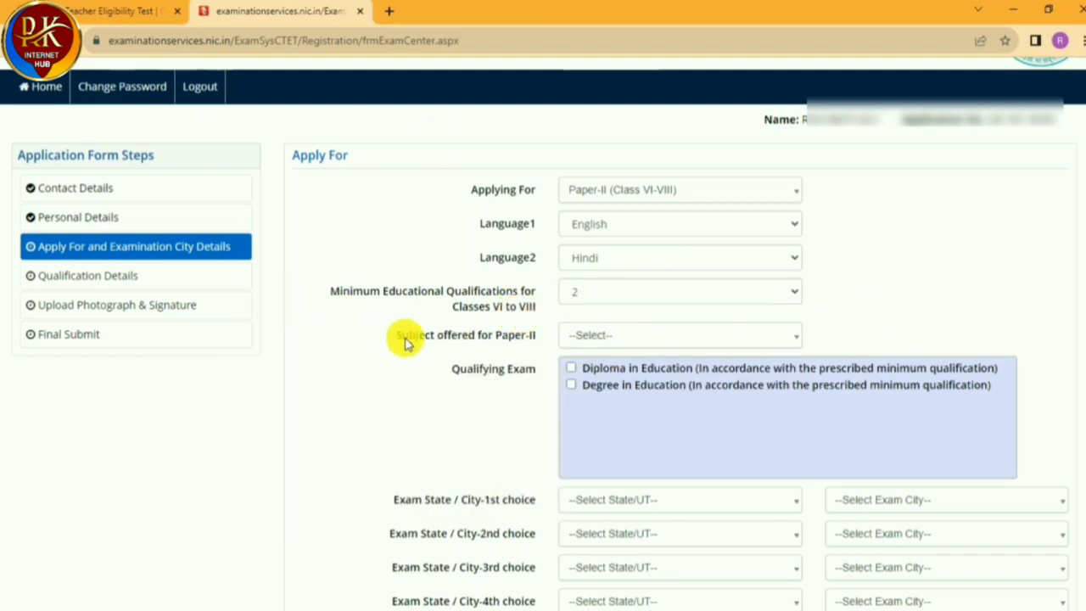
- Choose Social Science as the subject offered for Paper-II
click(604, 337)
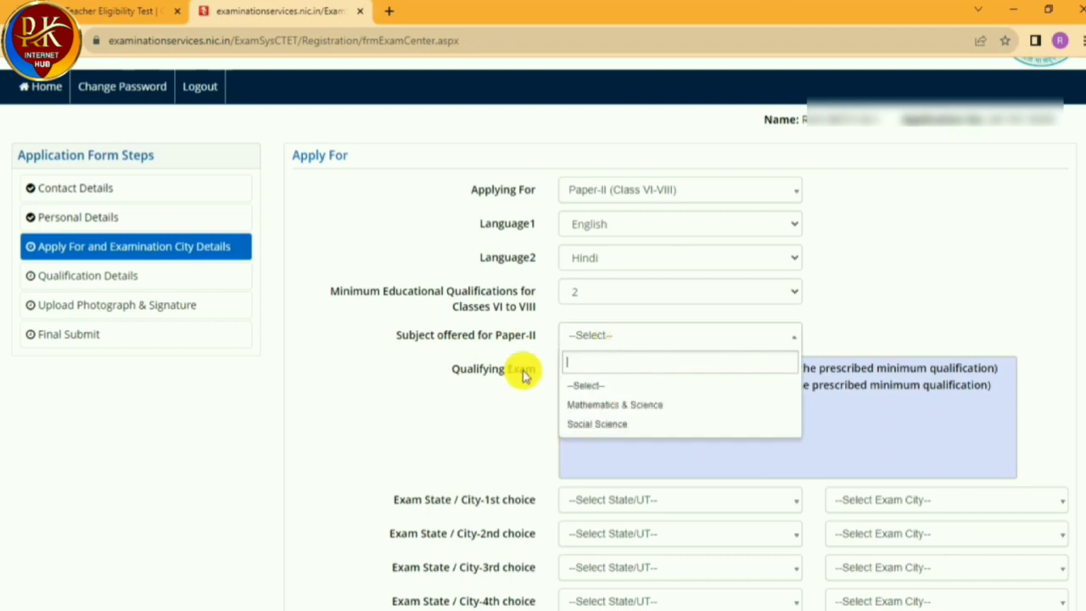
click(618, 424)
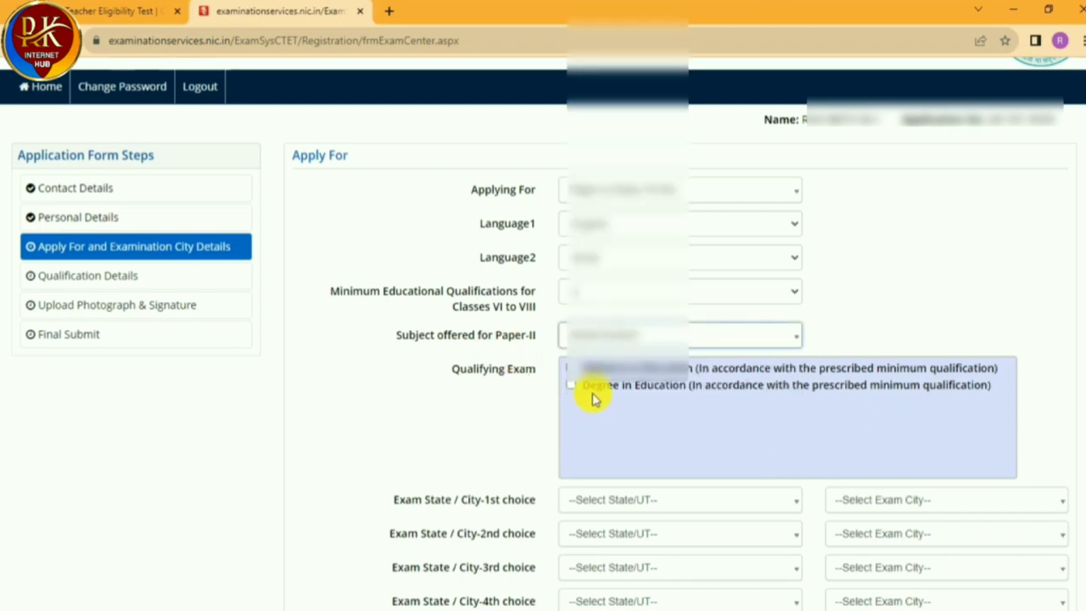
scroll(630, 328, down, 1)
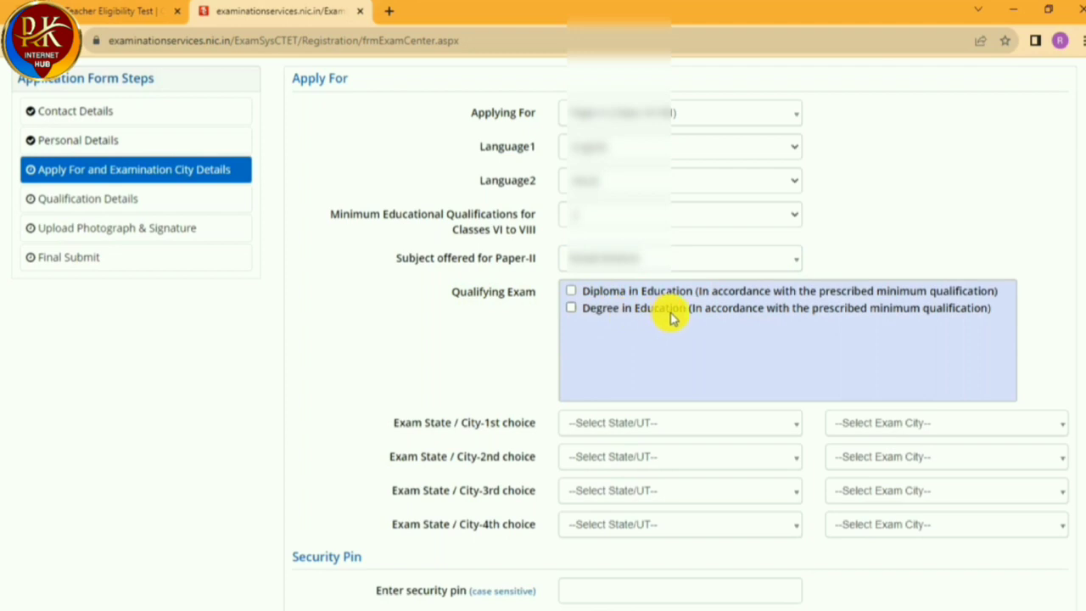
- Select Degree in Education as the qualifying exam and set the first exam city choice to DARBHANGA in BIHAR
click(571, 309)
scroll(654, 365, down, 1)
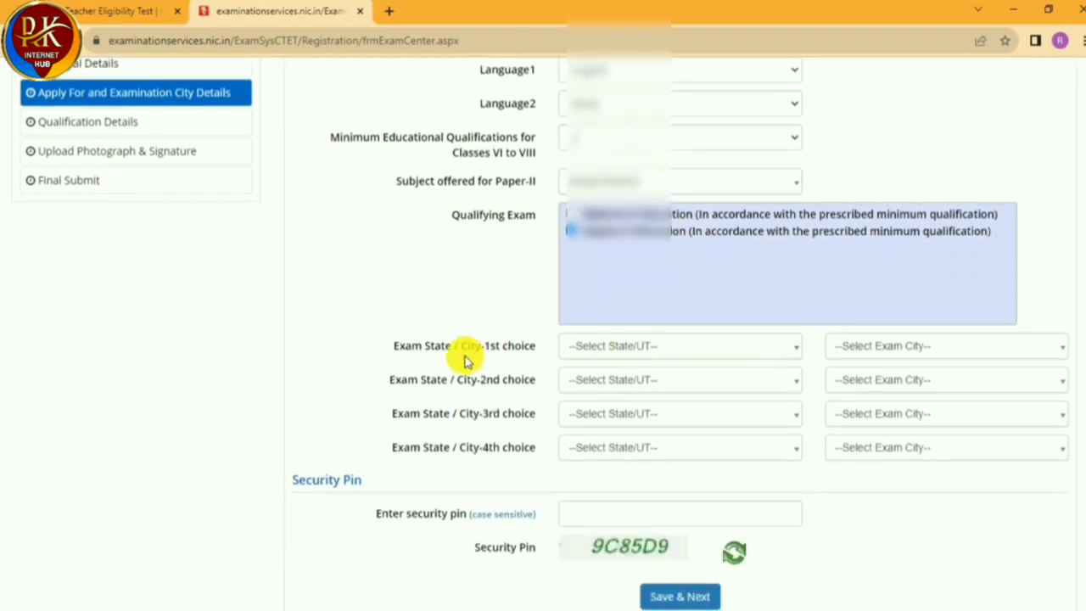
click(641, 345)
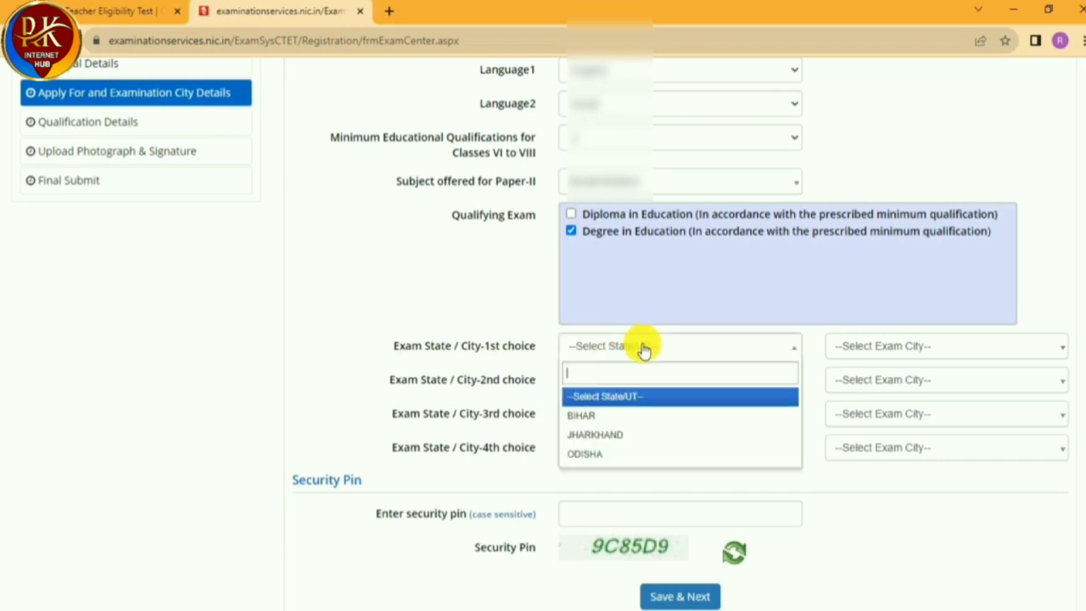
click(601, 416)
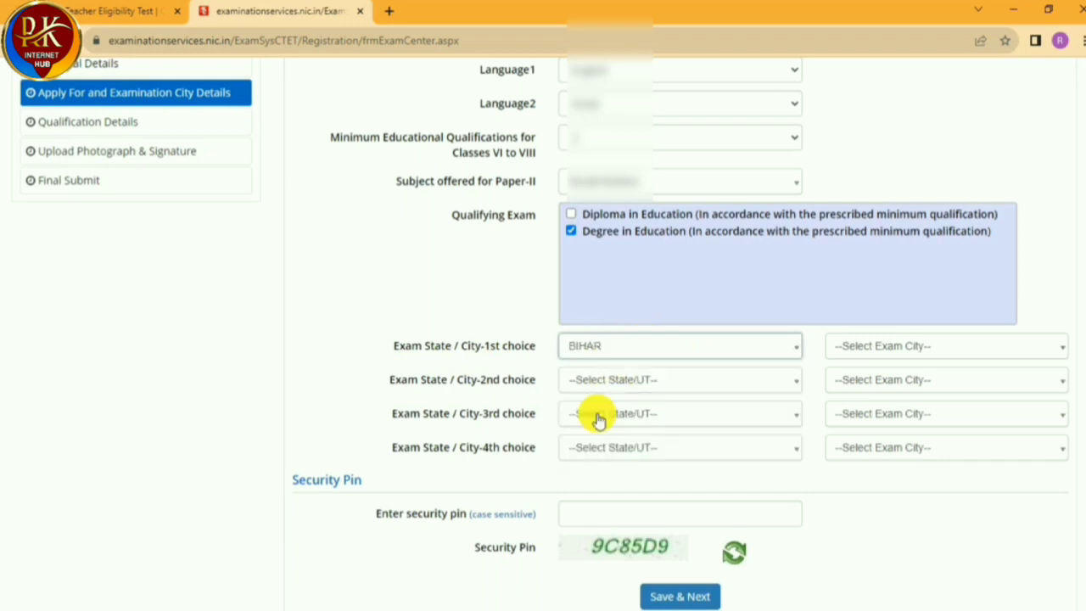
click(923, 349)
scroll(930, 504, down, 5)
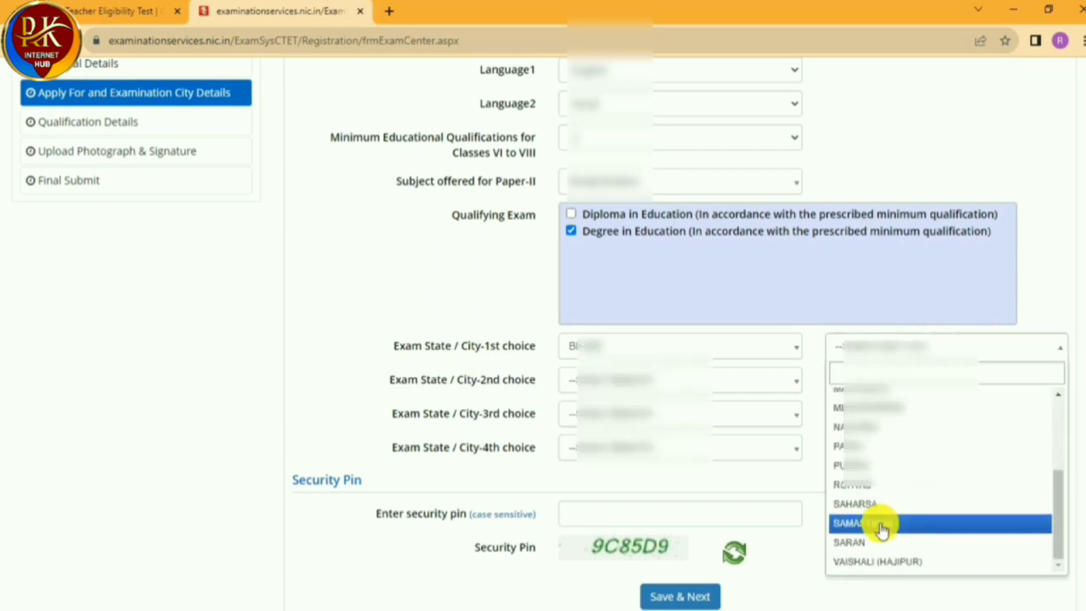
scroll(883, 517, up, 5)
click(888, 477)
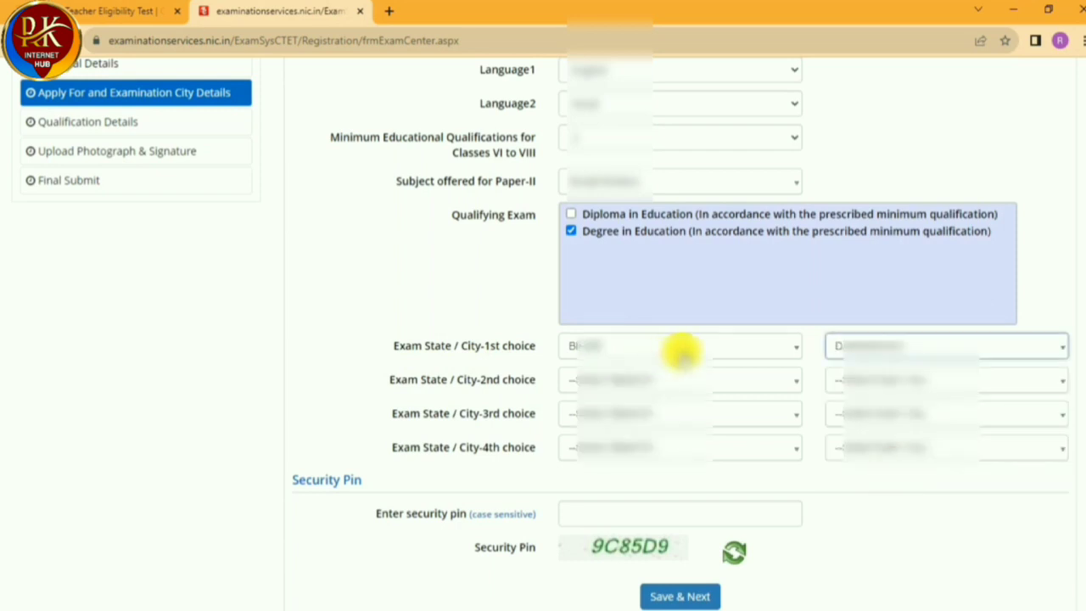
- Set the second exam state and city choice to BIHAR and SAMASTIPUR
click(620, 379)
click(602, 449)
click(898, 381)
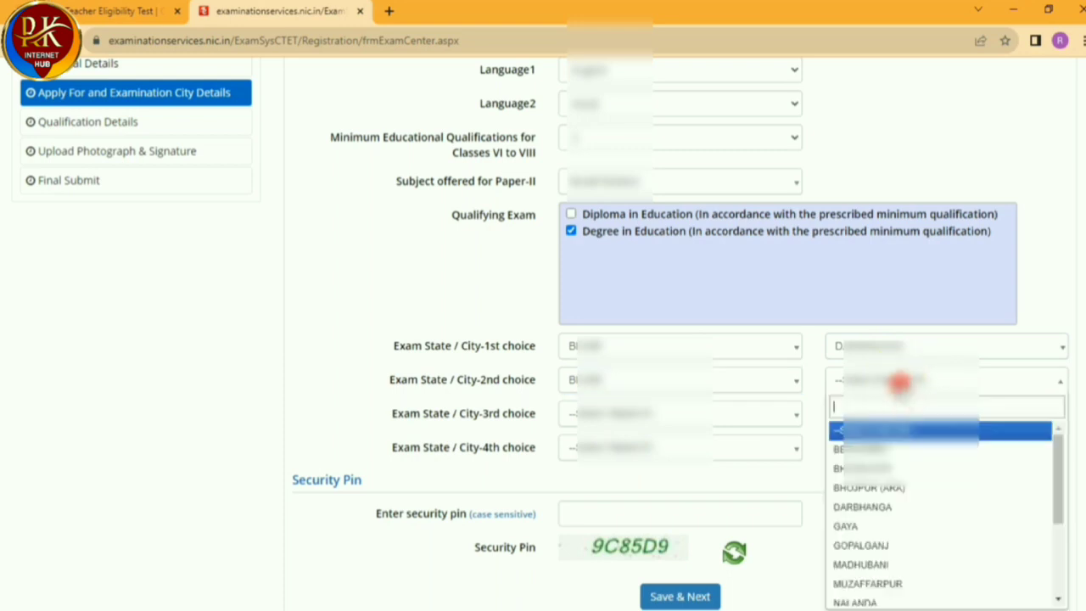
scroll(885, 552, down, 3)
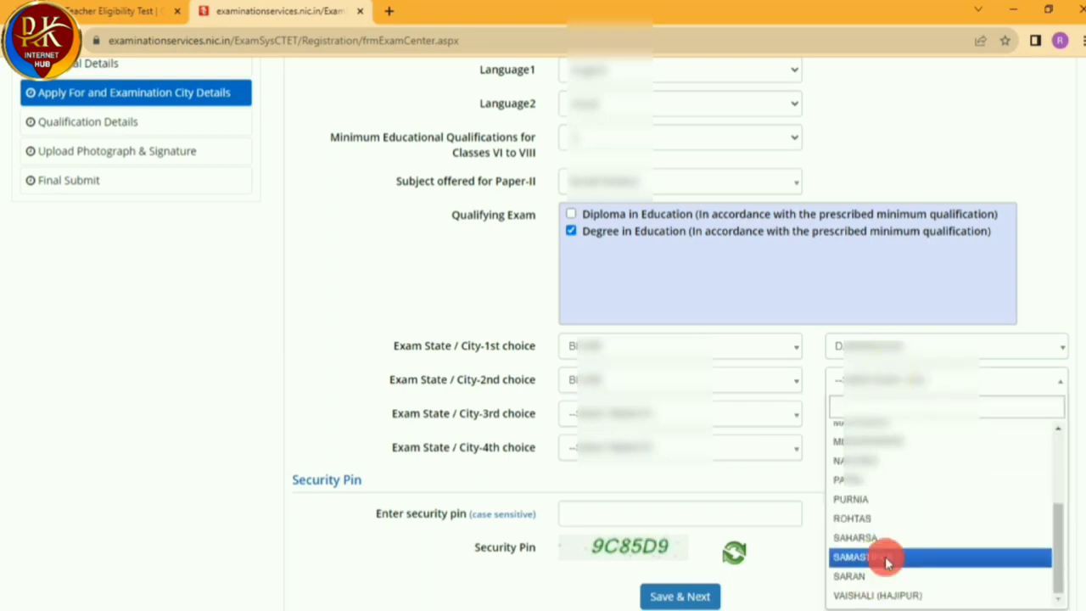
click(887, 557)
- Set the third exam city choice to MUZAFFARPUR and the fourth to PATNA, both in BIHAR
click(654, 415)
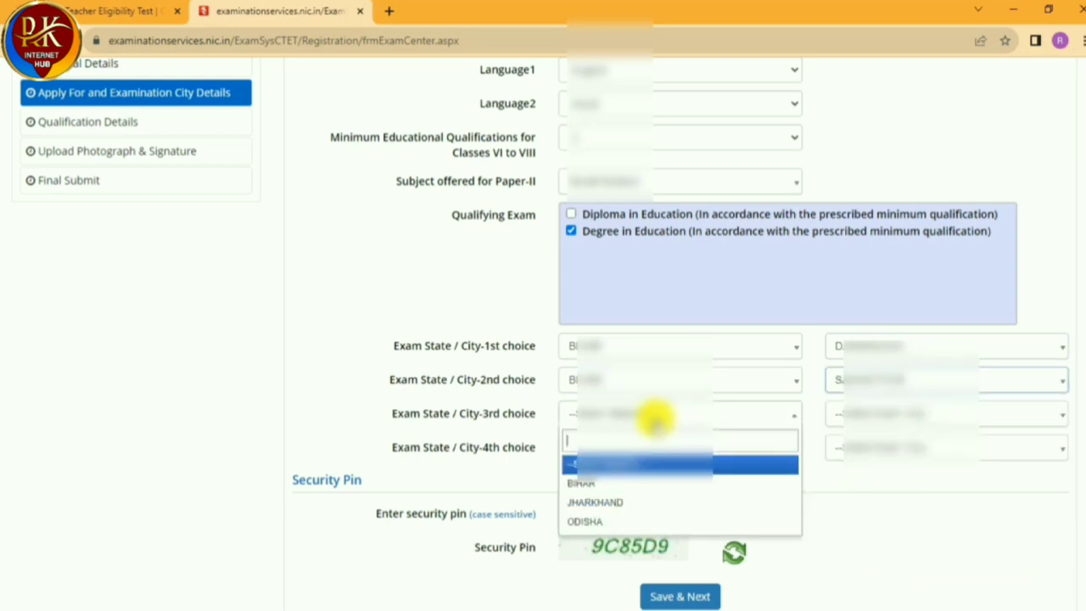
click(580, 487)
click(912, 413)
scroll(878, 552, down, 5)
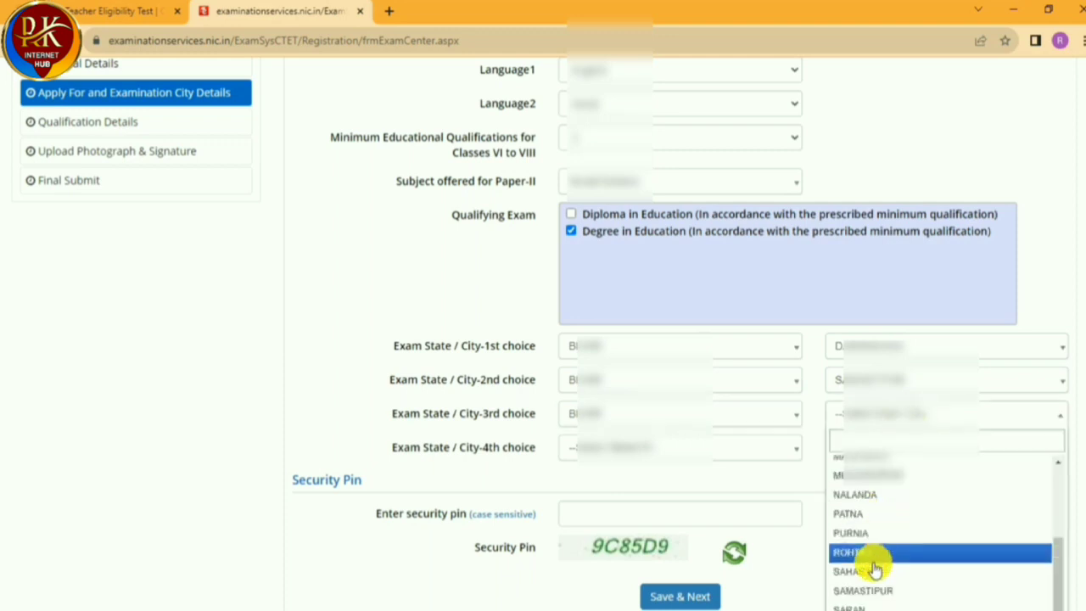
click(878, 476)
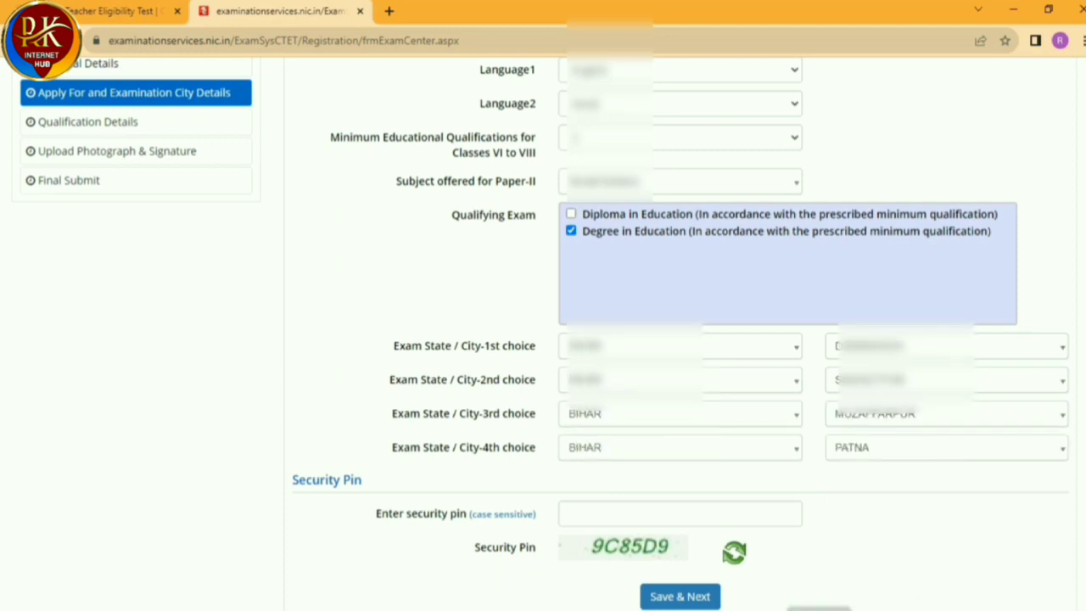
- Enter the displayed security pin, save the Apply For and Examination City Details section and confirm its submission
scroll(650, 505, down, 1)
click(600, 441)
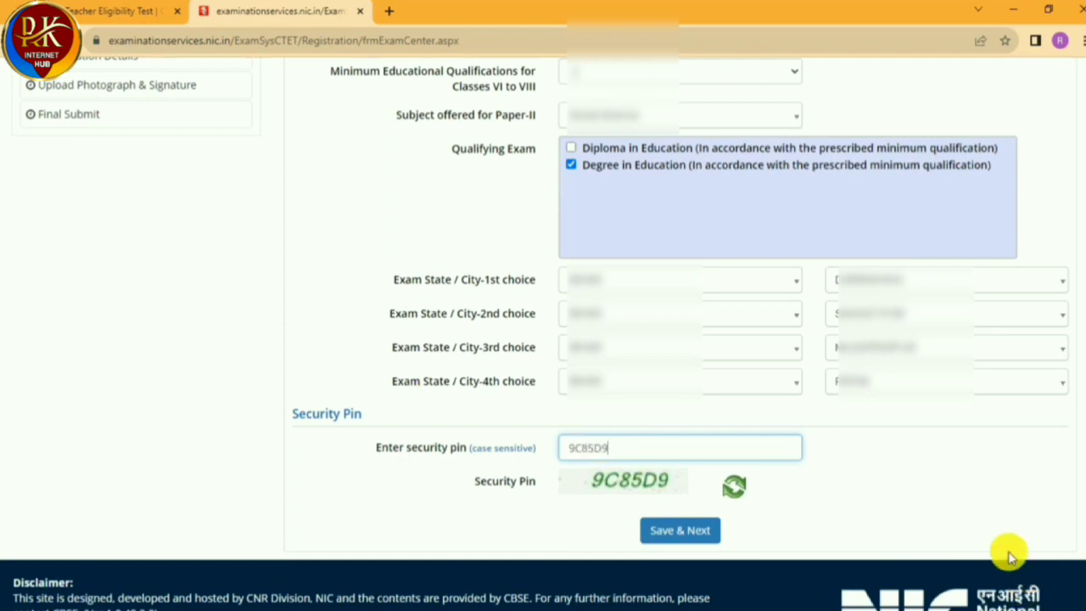
click(706, 536)
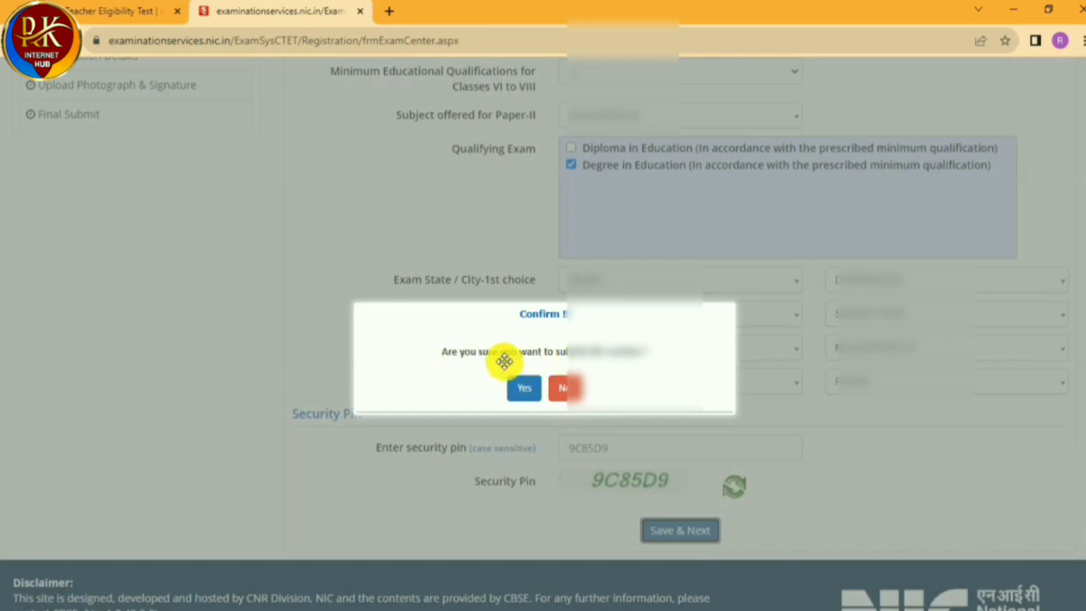
click(515, 392)
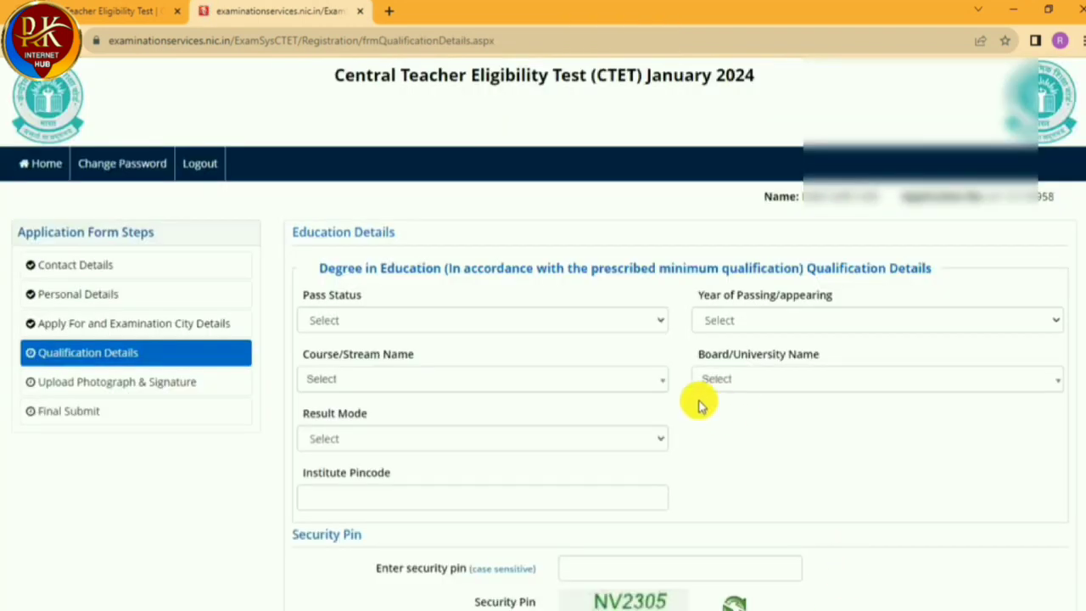
- Set the degree's Pass Status to Appearing and its Course/Stream Name to Education/Elementry Education etc
scroll(722, 410, down, 2)
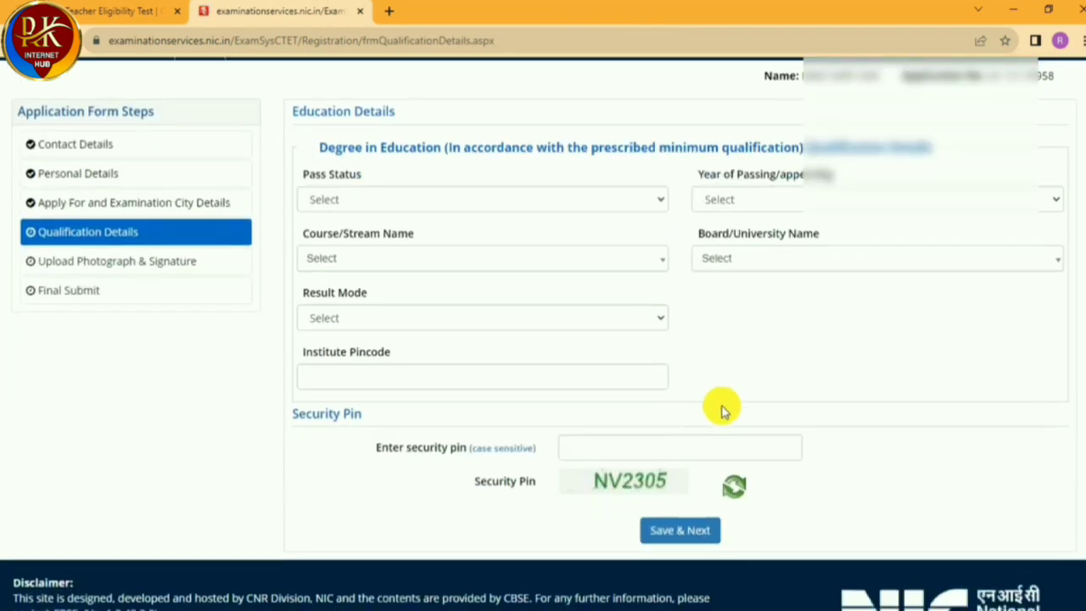
click(354, 204)
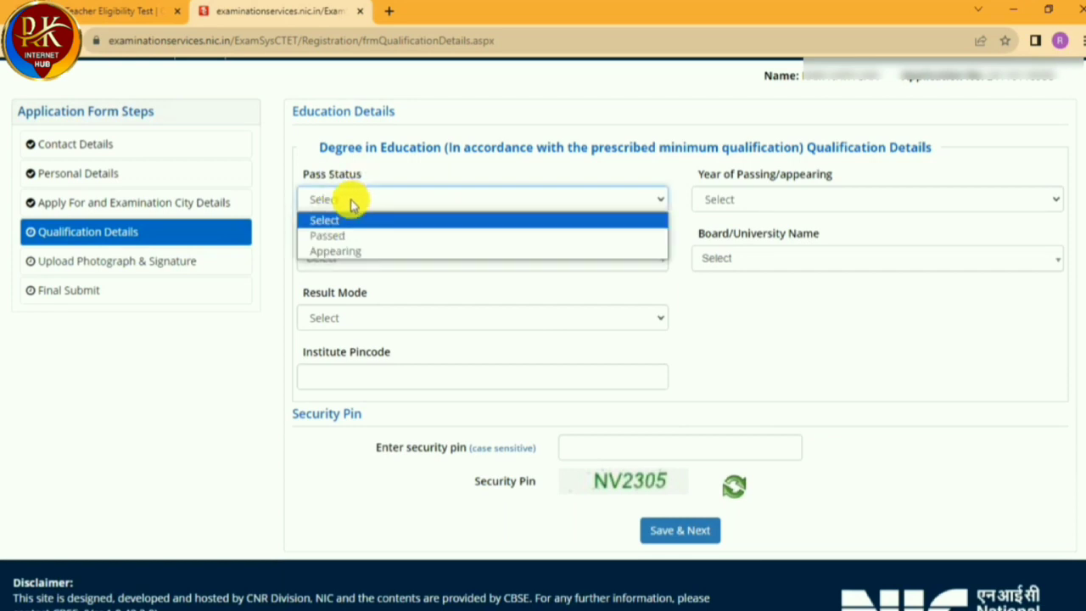
click(347, 252)
click(419, 200)
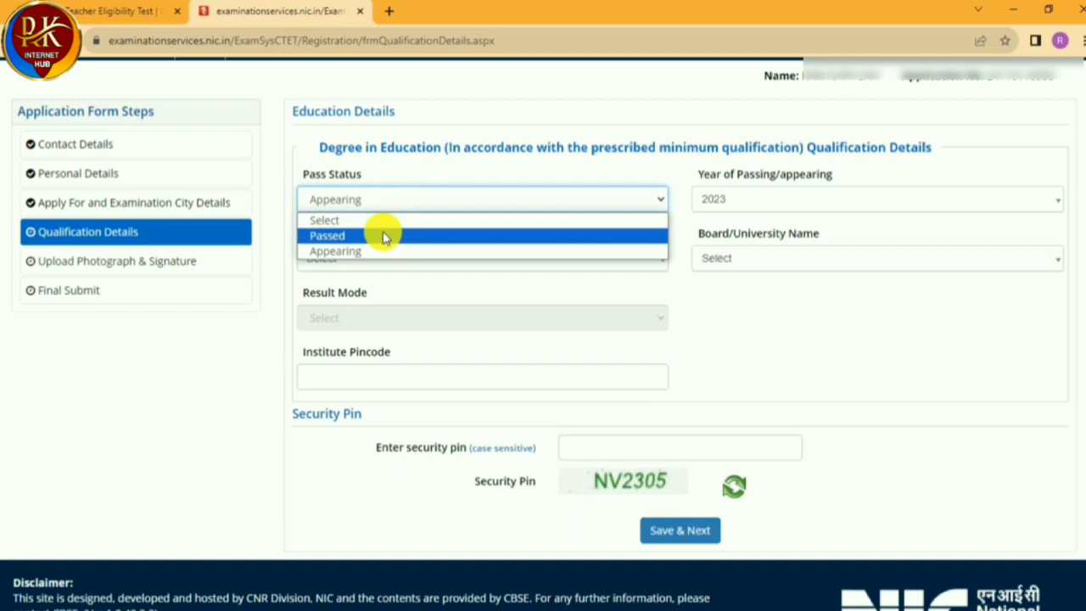
click(811, 427)
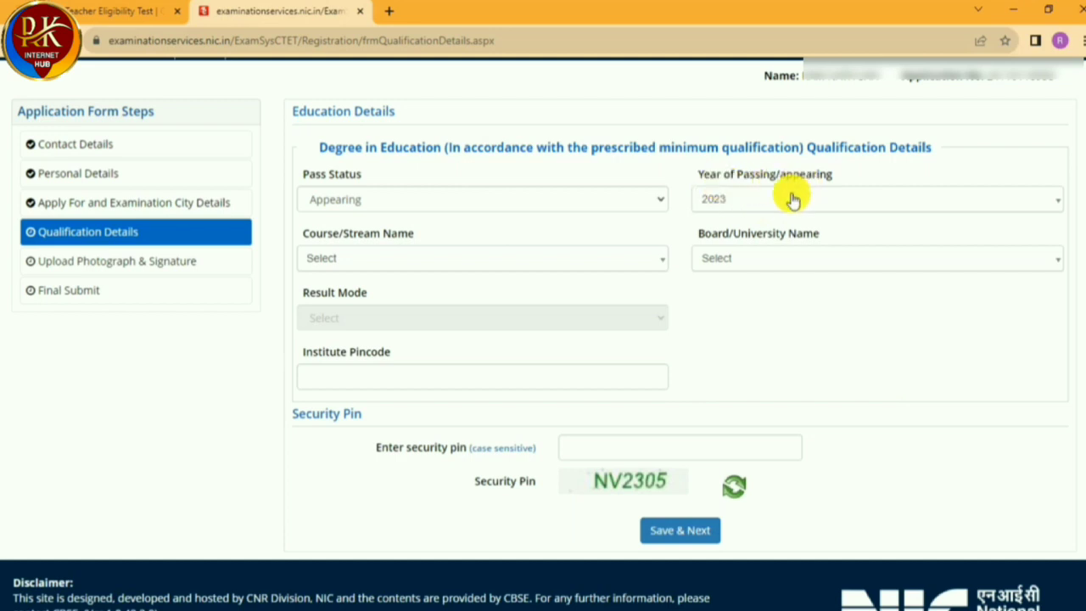
click(361, 256)
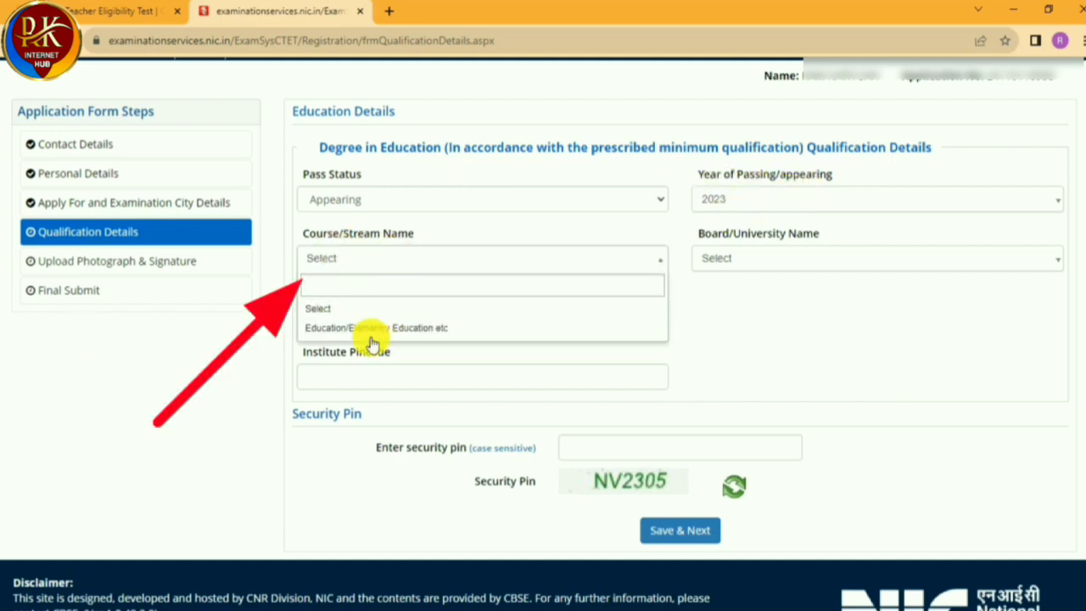
click(345, 328)
click(974, 415)
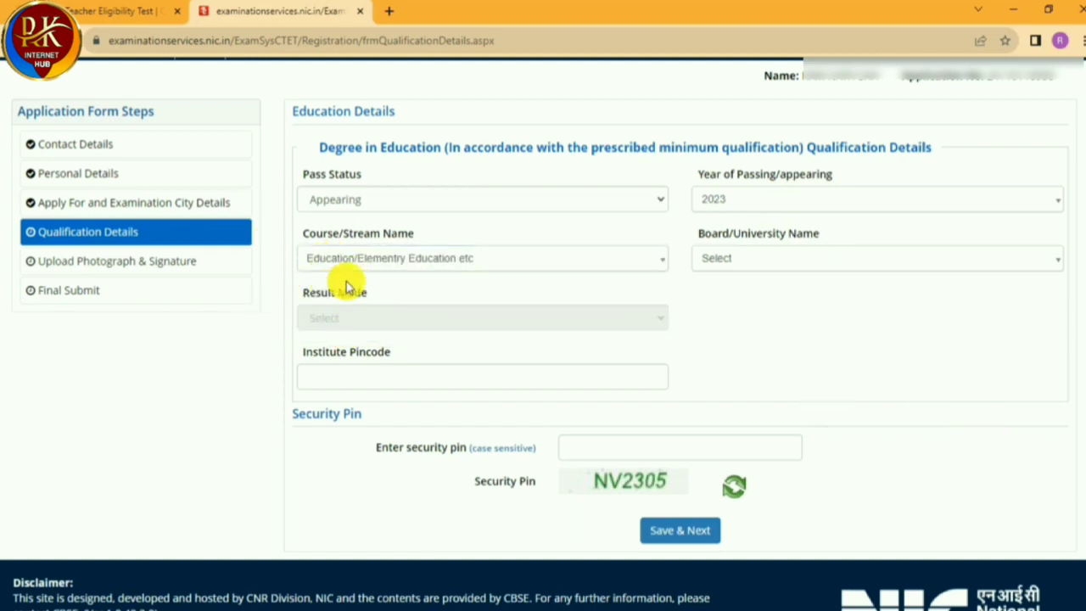
- Look through the listed institutions for Board/University Name and choose OTHERS
click(759, 263)
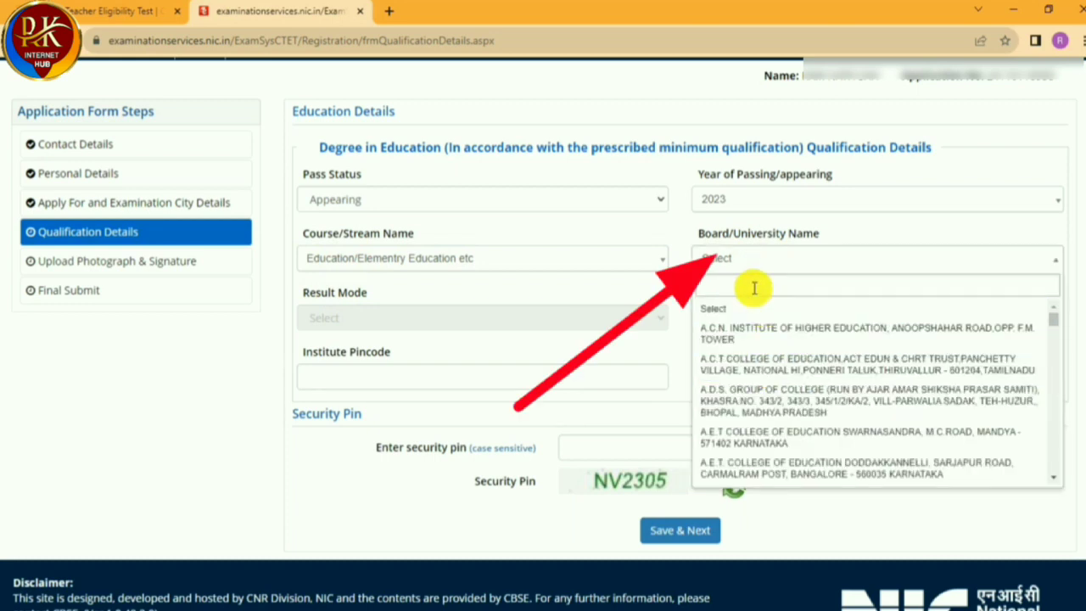
scroll(755, 365, down, 5)
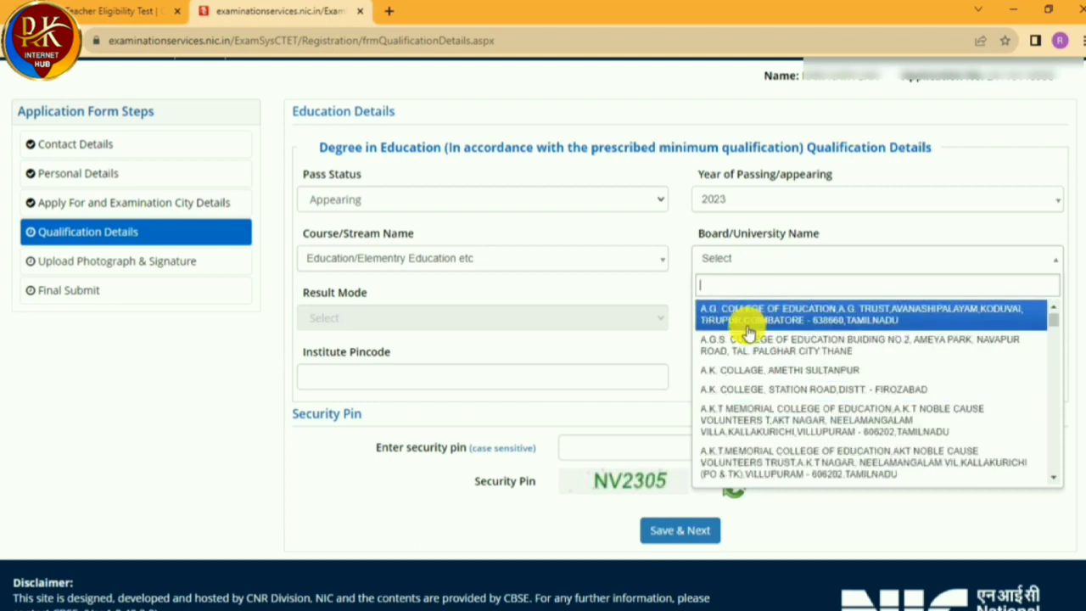
scroll(748, 333, down, 5)
scroll(784, 399, up, 5)
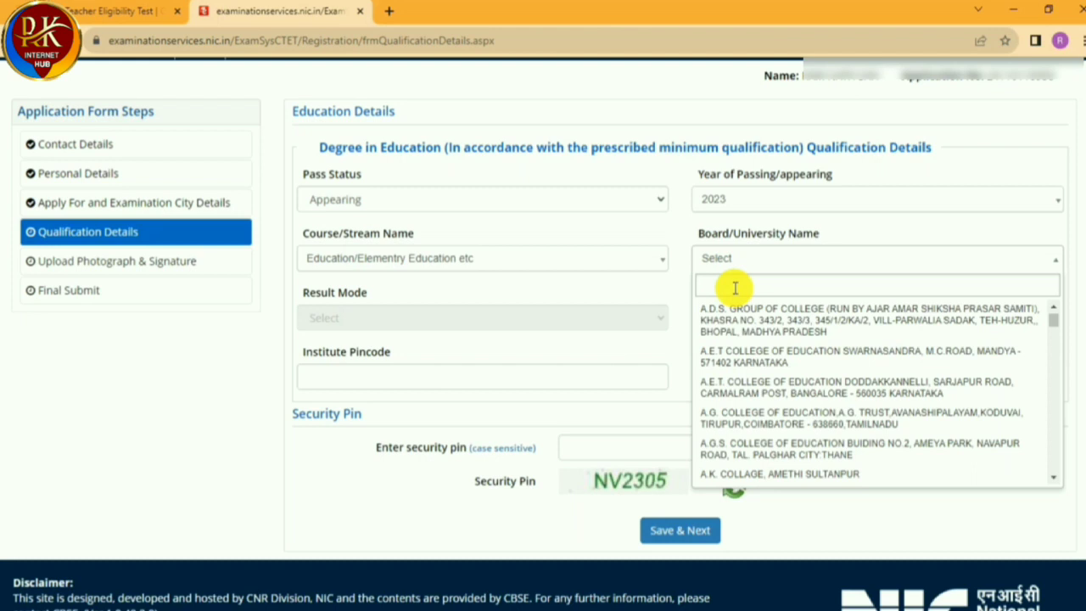
scroll(747, 360, down, 5)
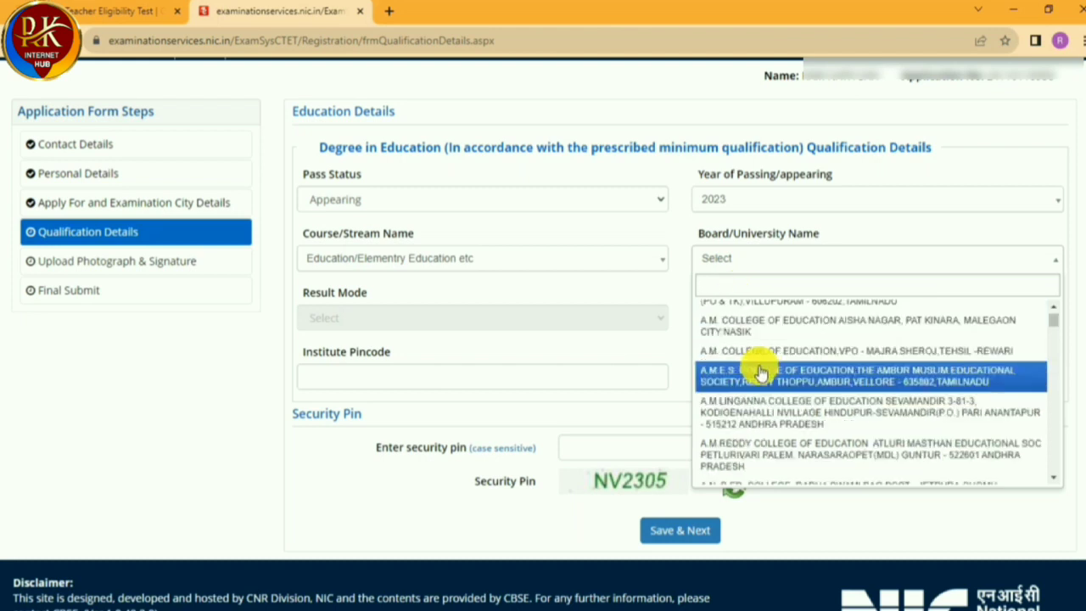
drag(1052, 315, 1052, 482)
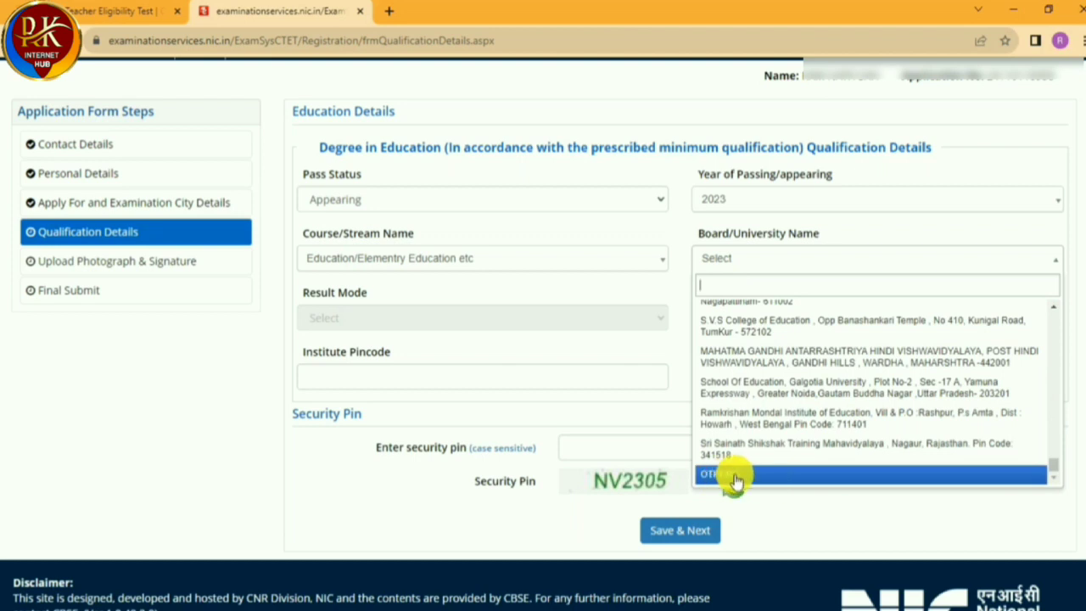
scroll(740, 479, up, 10)
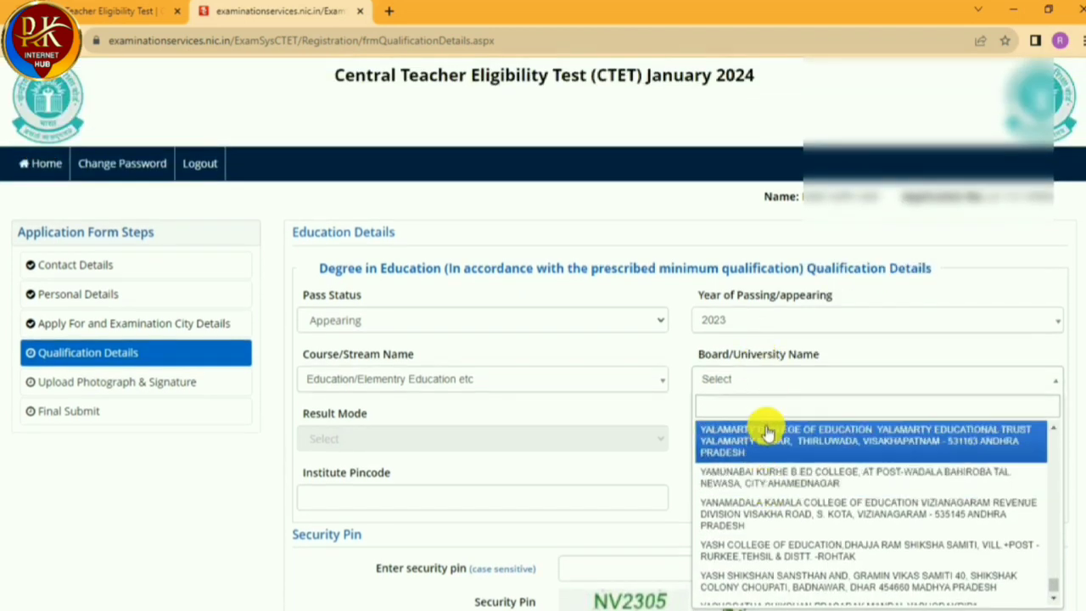
scroll(763, 475, down, 3)
scroll(1059, 302, down, 2)
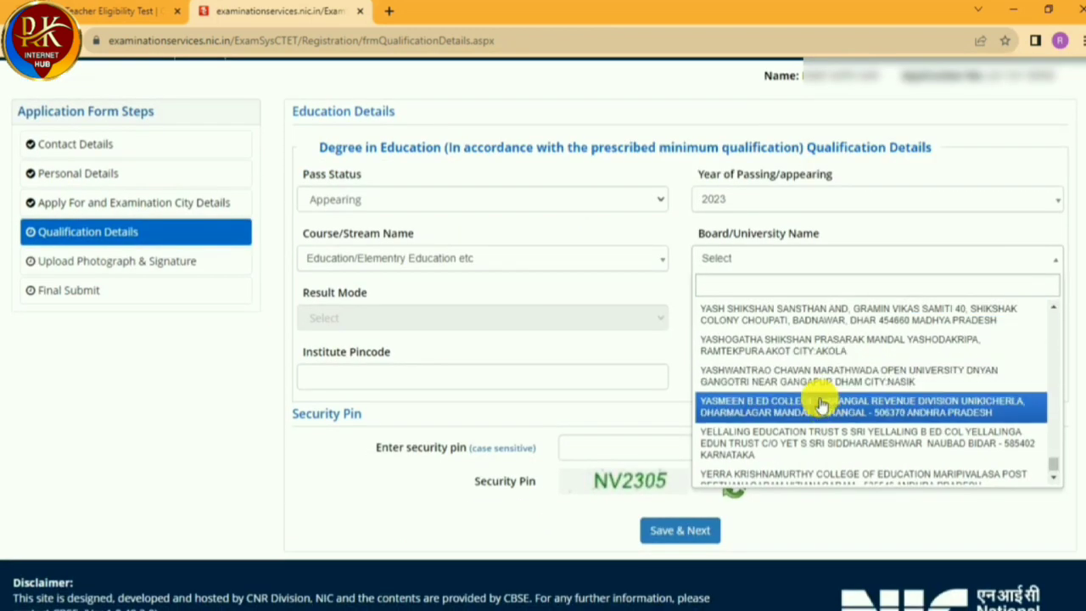
scroll(823, 411, up, 2)
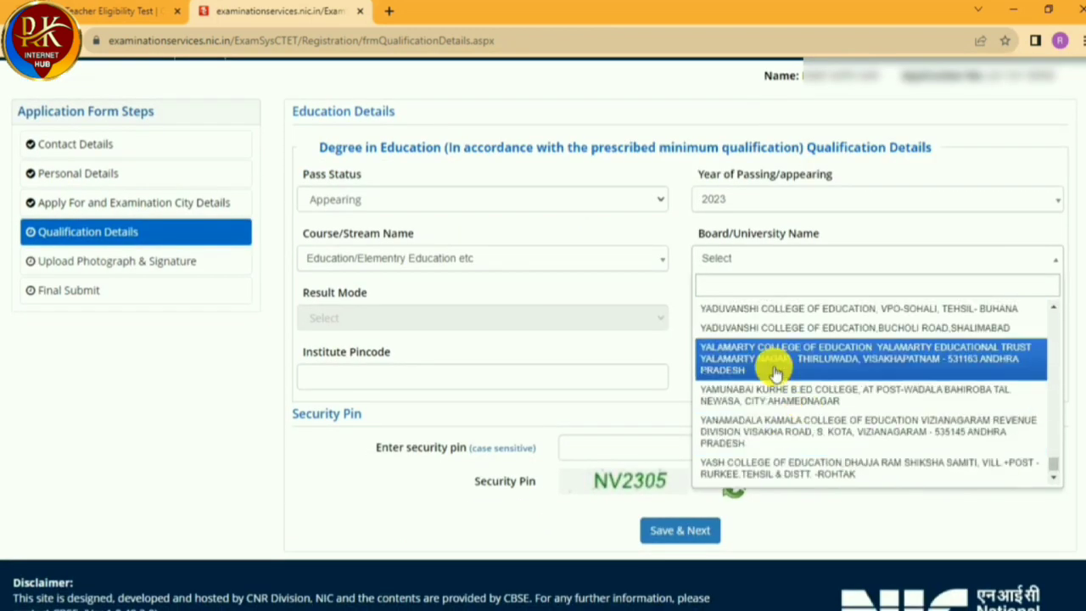
scroll(730, 471, down, 10)
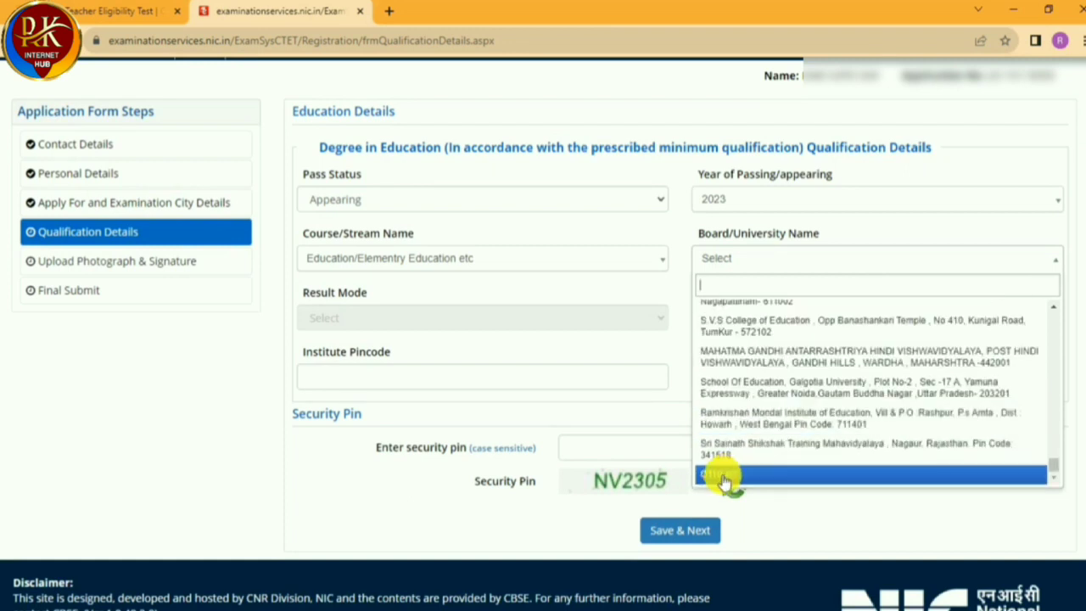
click(726, 478)
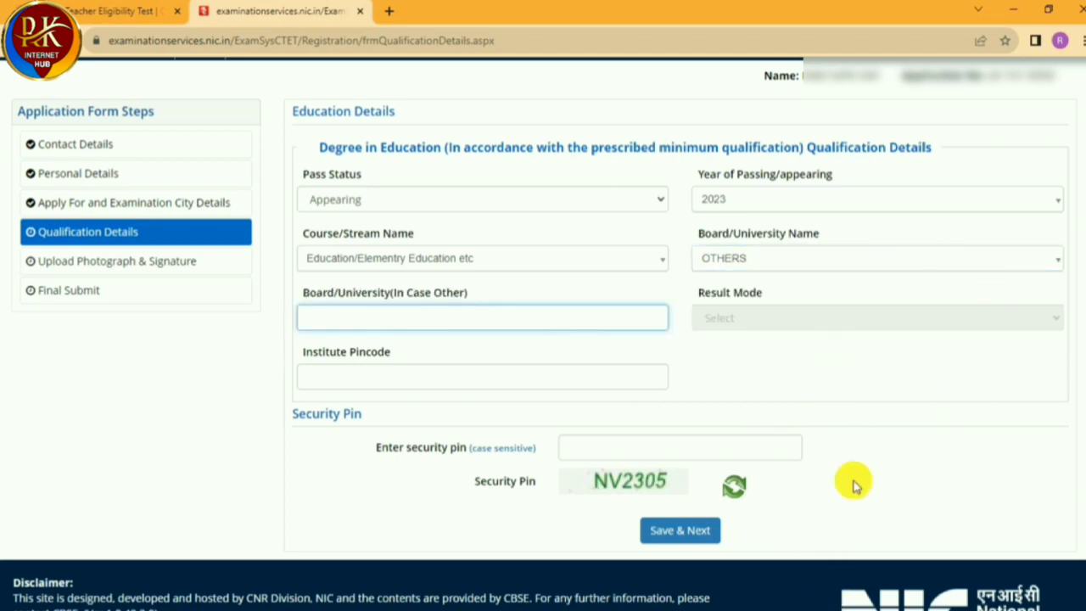
- Enter the university's name under Board/University (In Case Other) and fill in the institute pincode
click(837, 382)
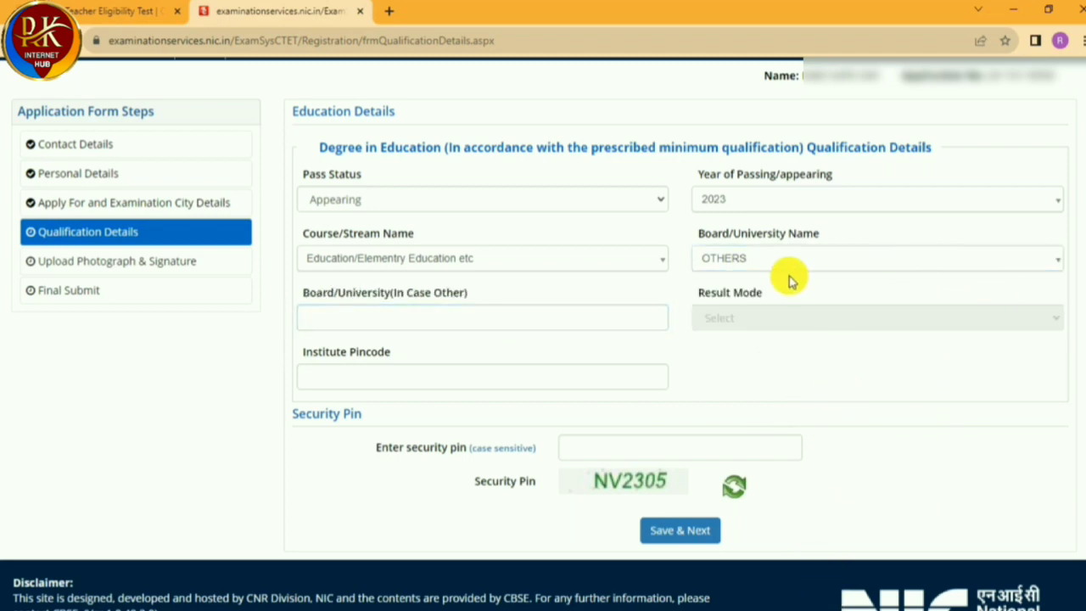
click(411, 316)
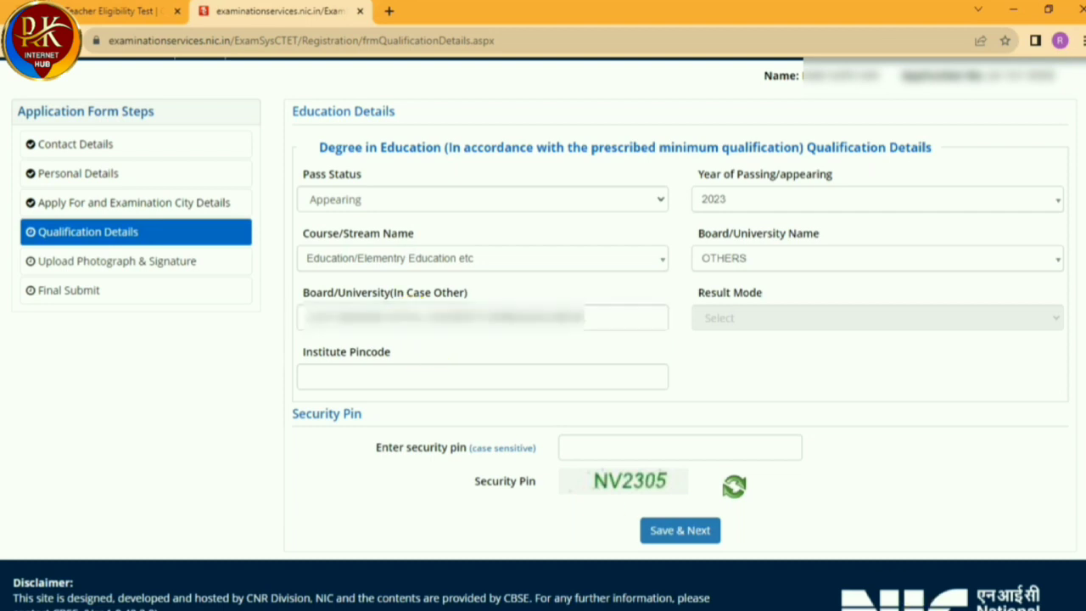
click(439, 384)
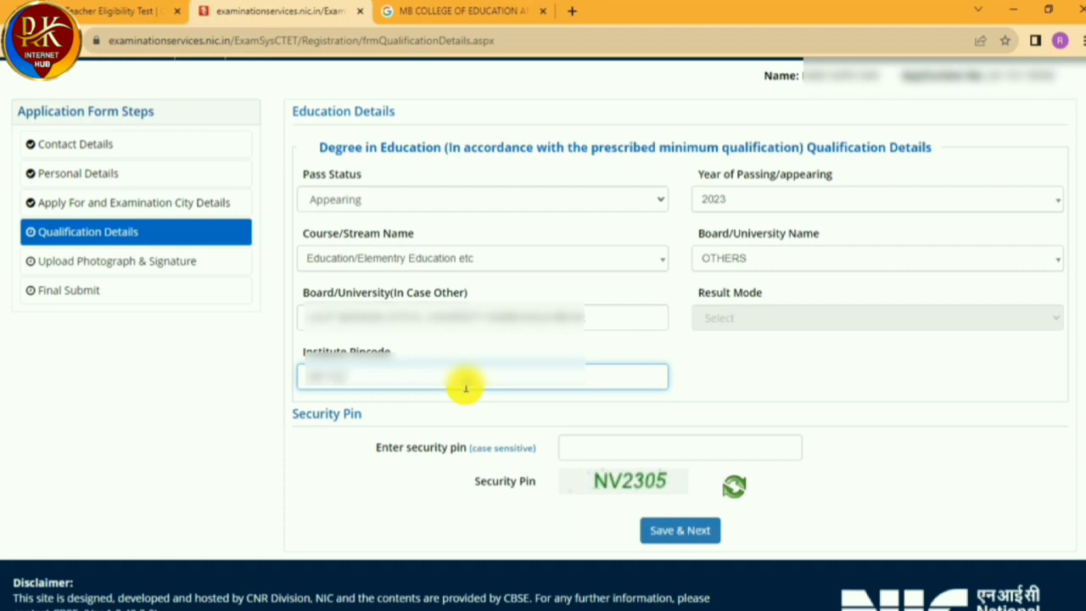
- Enter the displayed security pin, save the Qualification Details section and confirm its submission
click(626, 449)
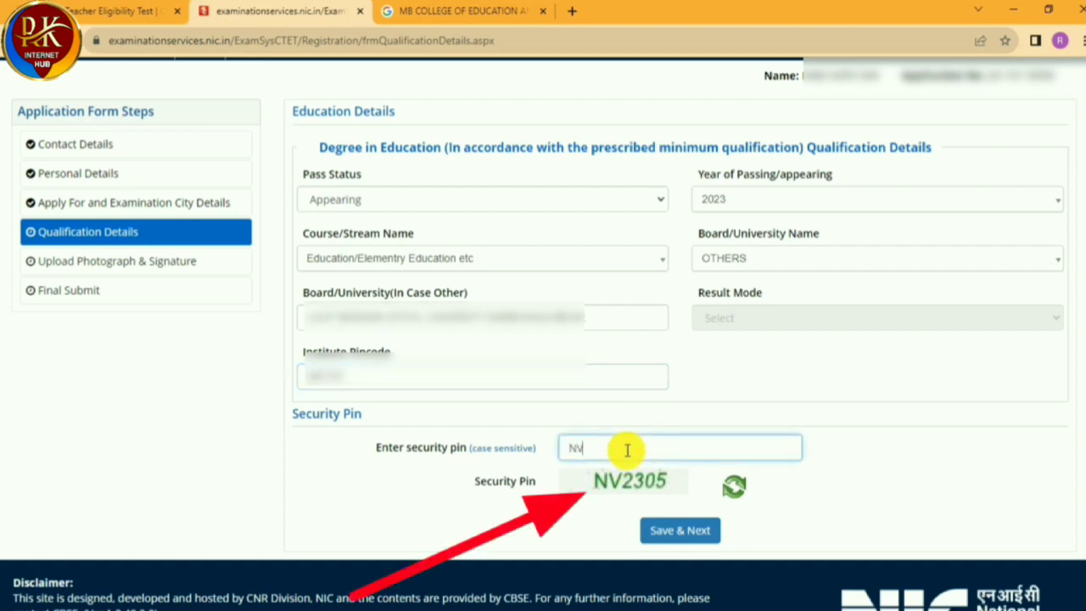
click(680, 530)
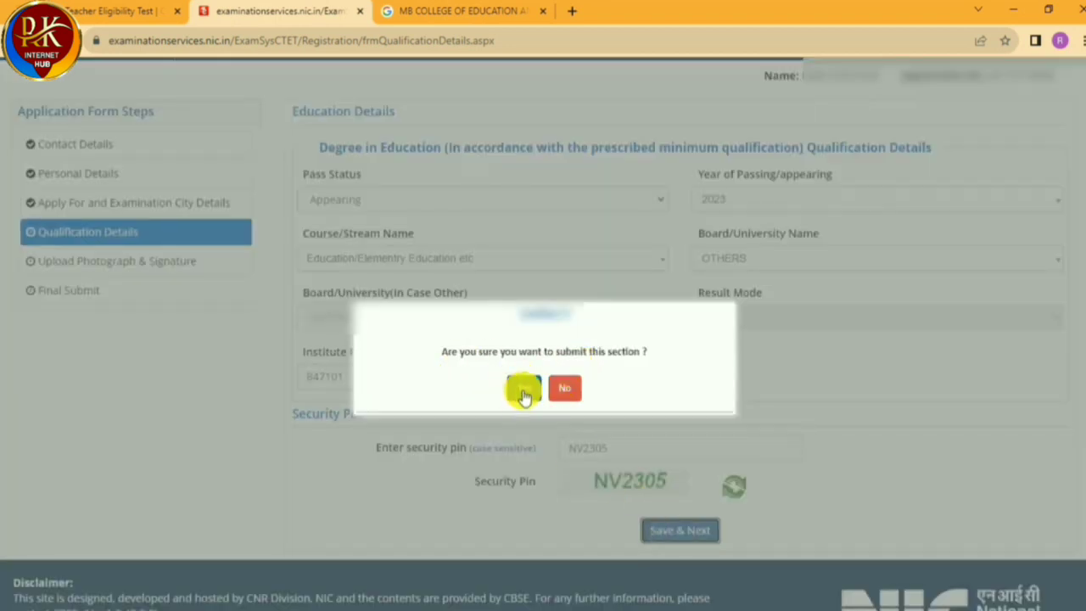
click(522, 387)
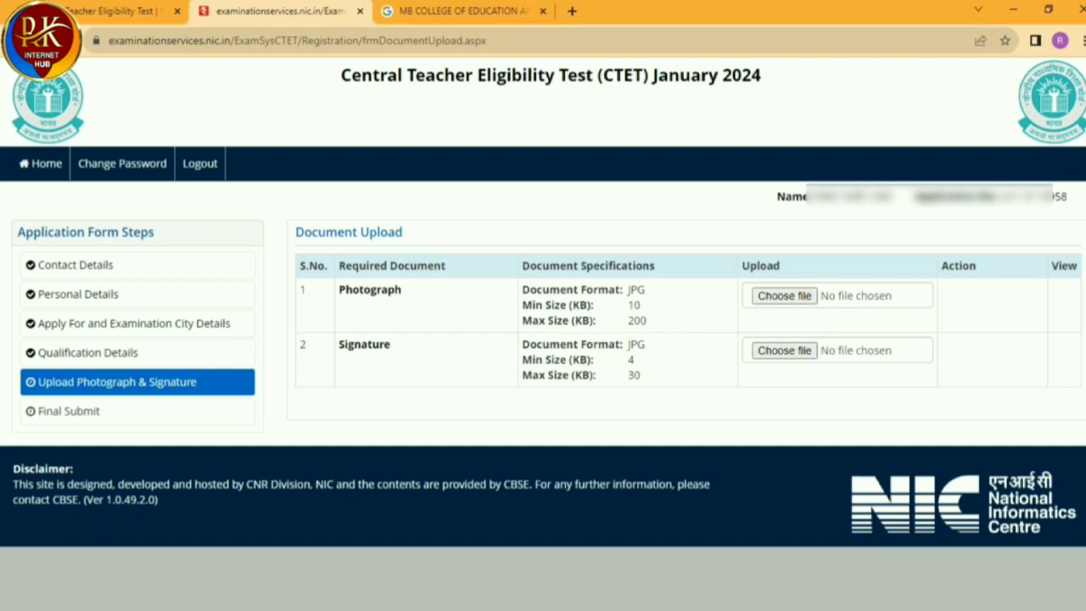
- Choose the applicant's JPG photo as the Photograph, shrink it to fit the crop frame and apply the image edit
click(783, 298)
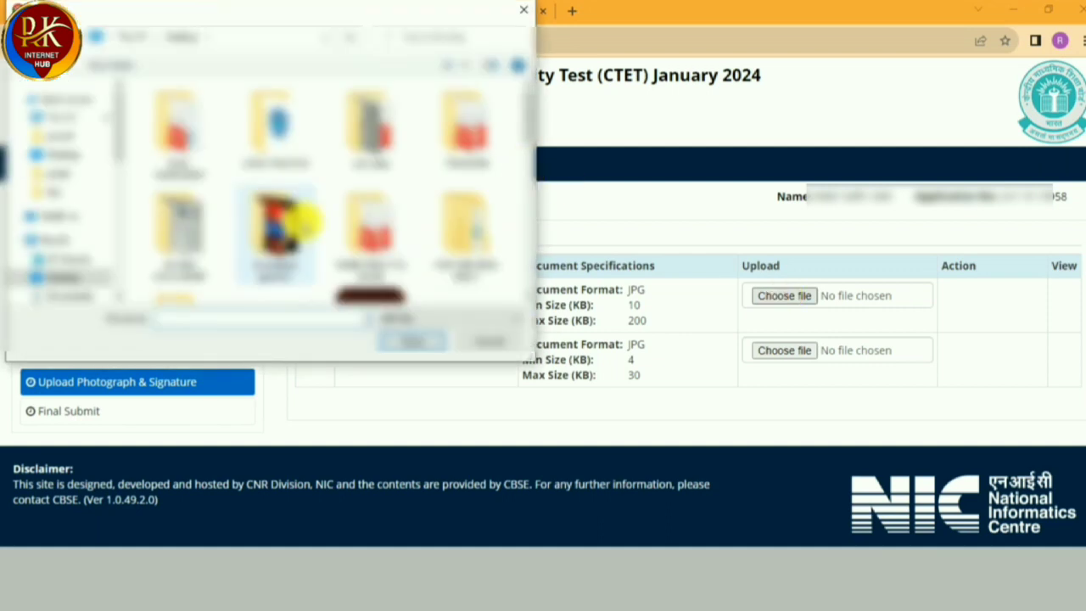
drag(526, 119, 553, 274)
click(172, 168)
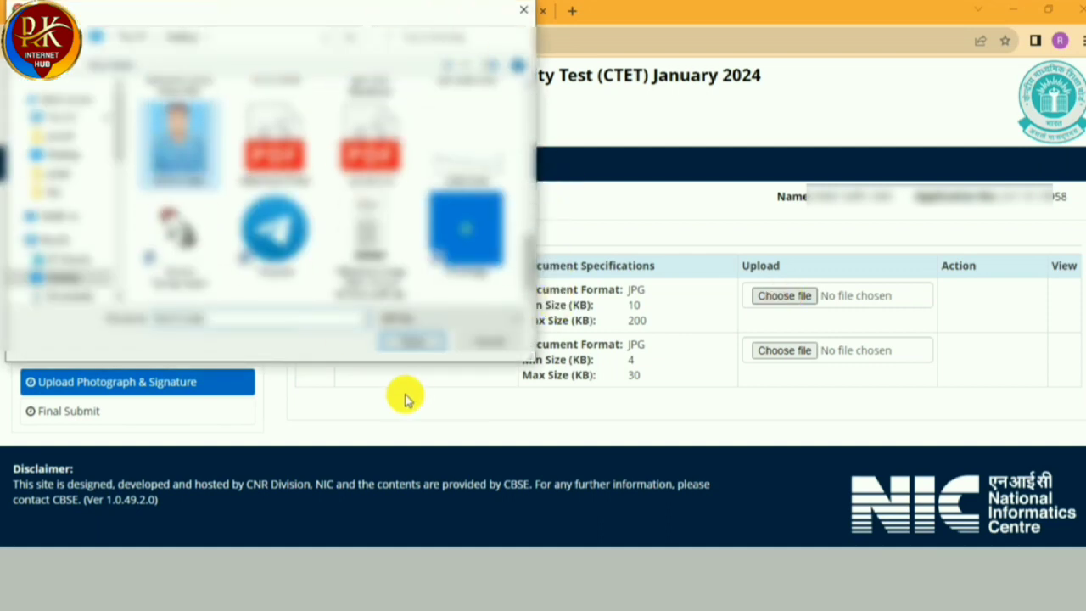
click(407, 342)
scroll(475, 322, down, 5)
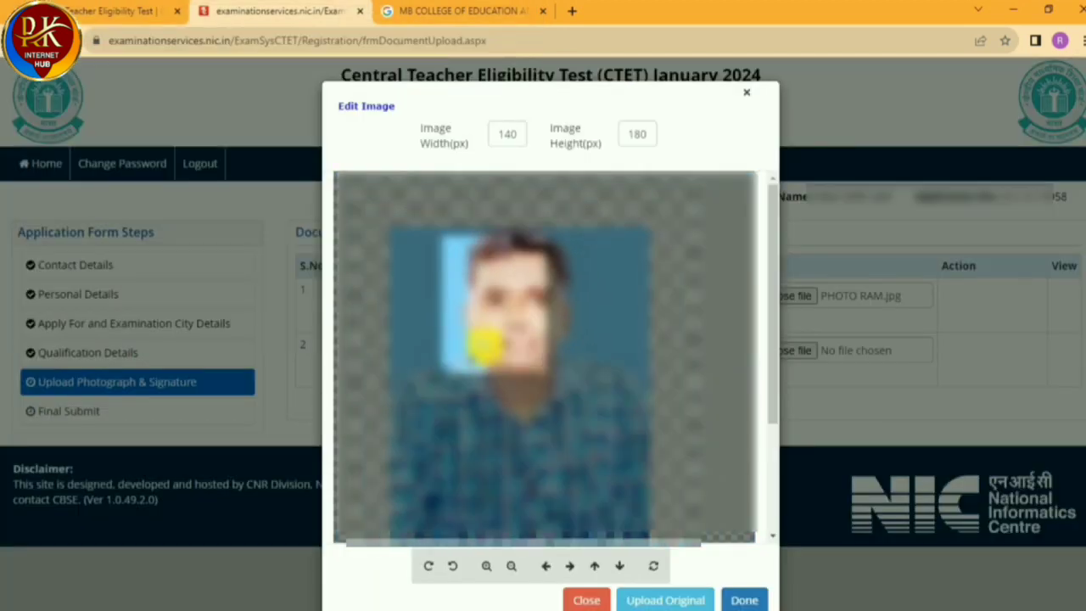
scroll(483, 336, down, 3)
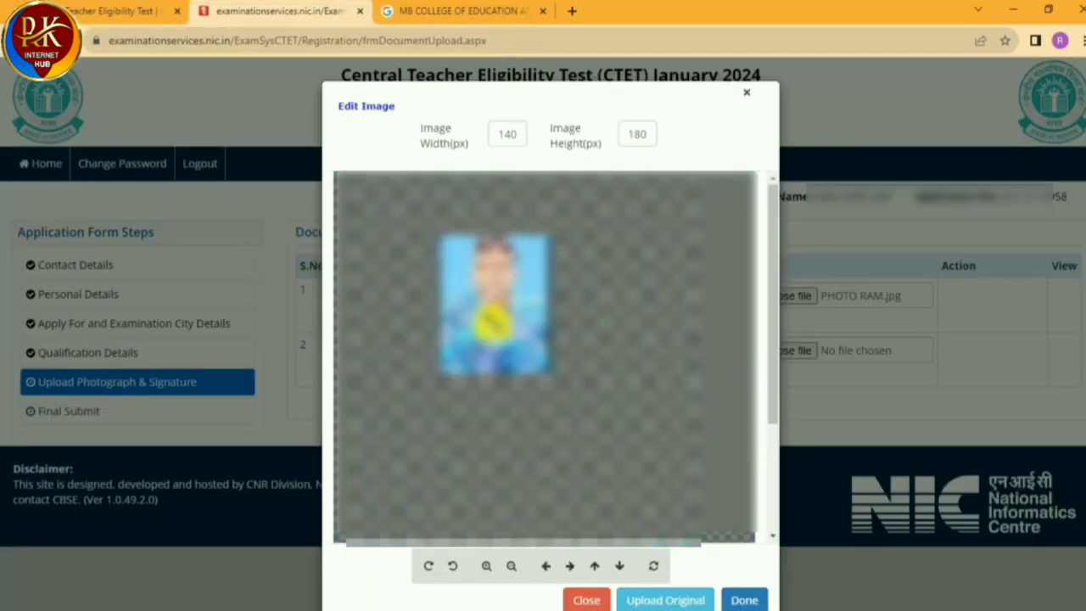
click(742, 598)
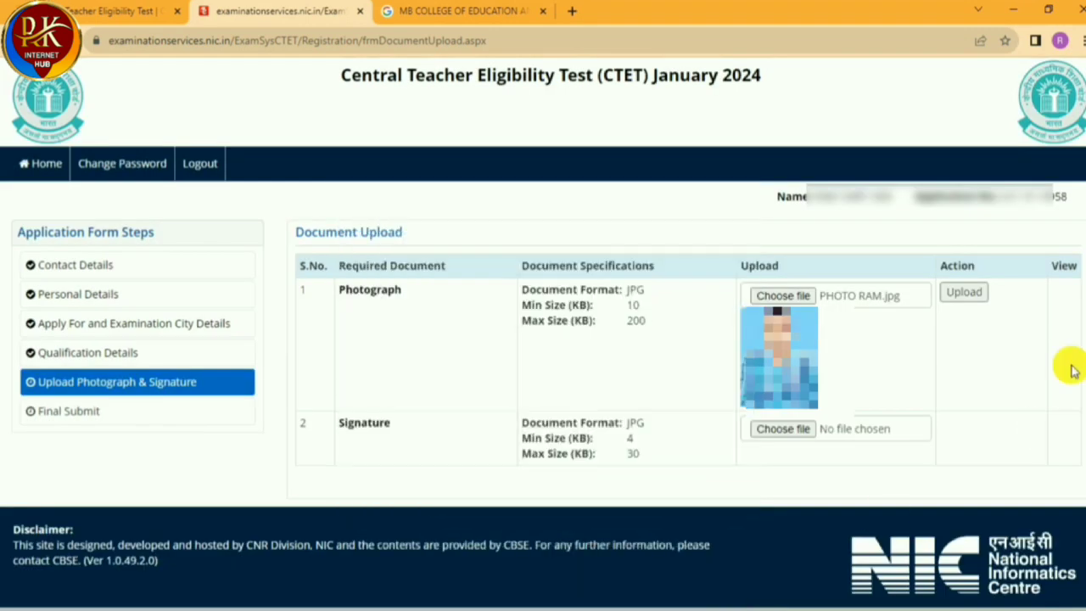